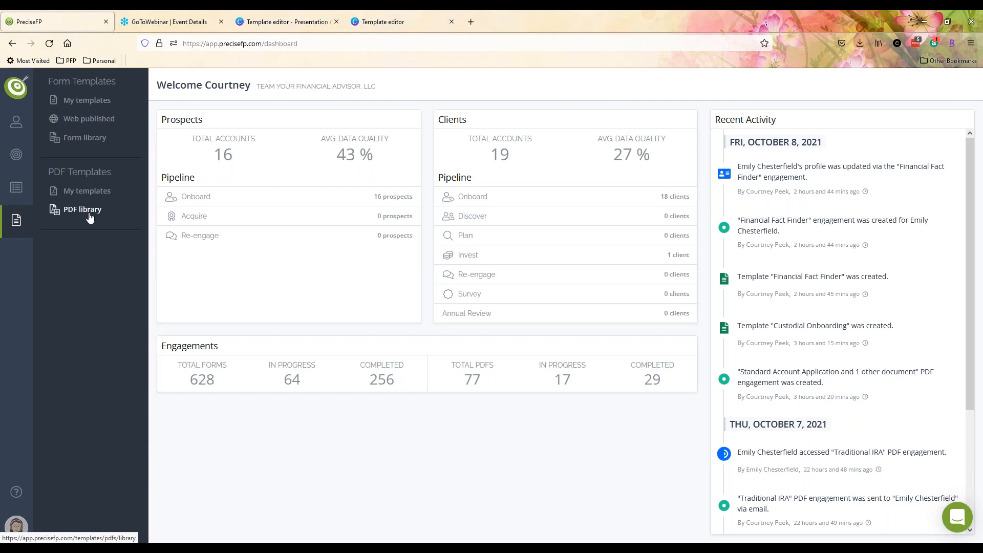
# - Open the PDF library and filter it from Charles Schwab to the SSG & Pershing category
pyautogui.click(97, 140)
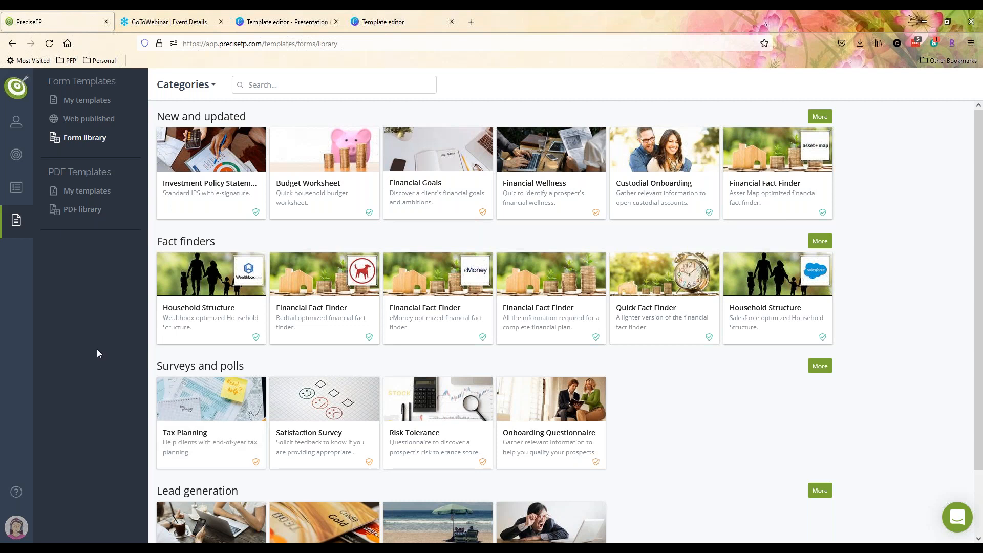
pyautogui.click(80, 211)
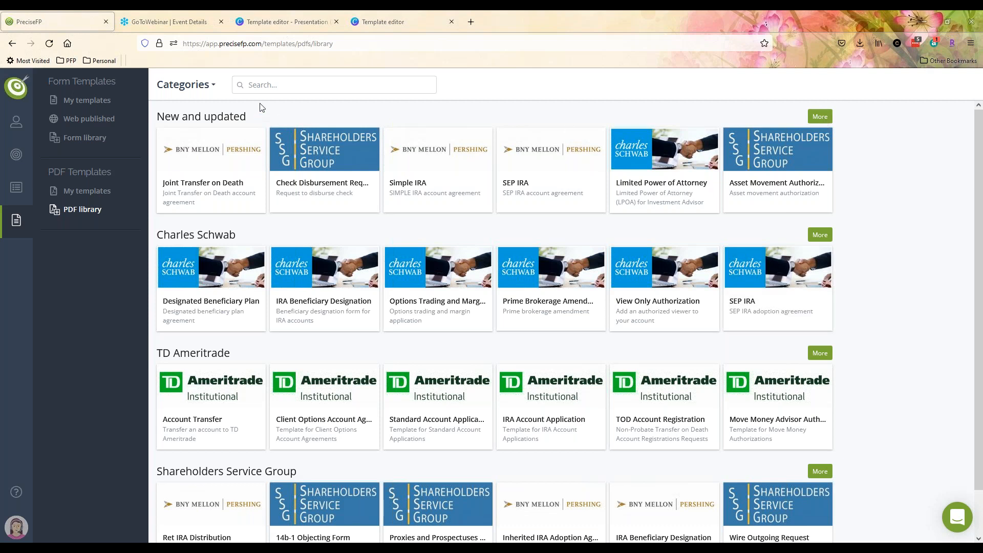
pyautogui.click(210, 88)
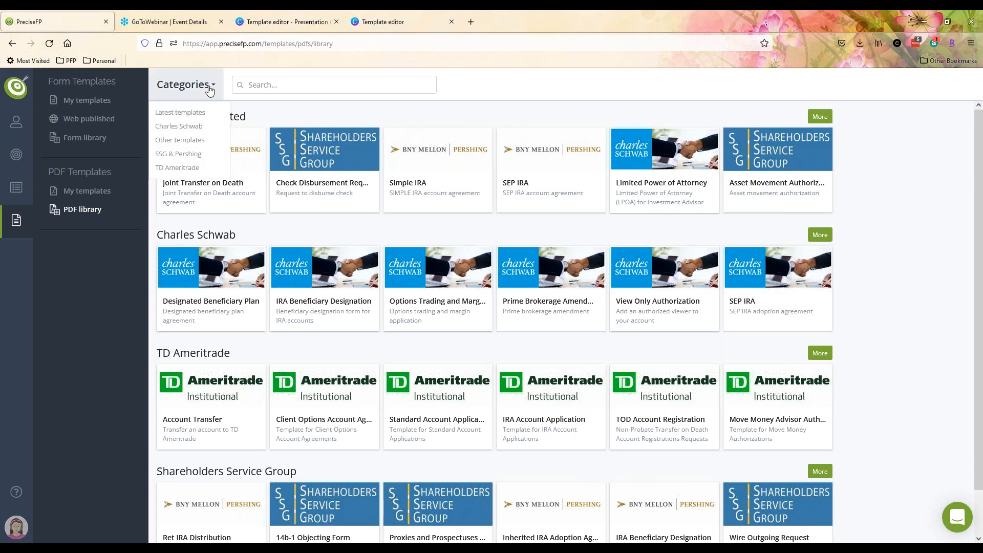
pyautogui.click(181, 126)
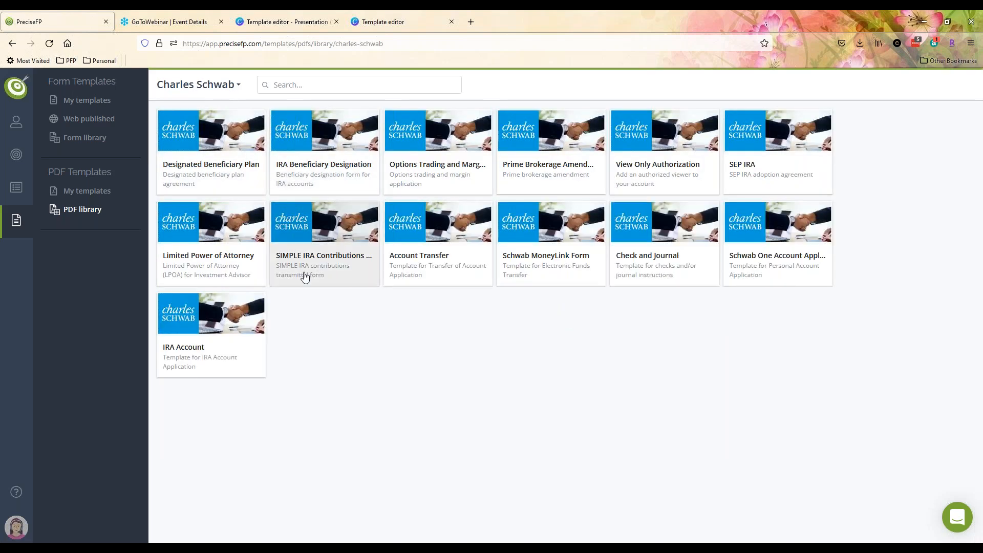
pyautogui.click(213, 97)
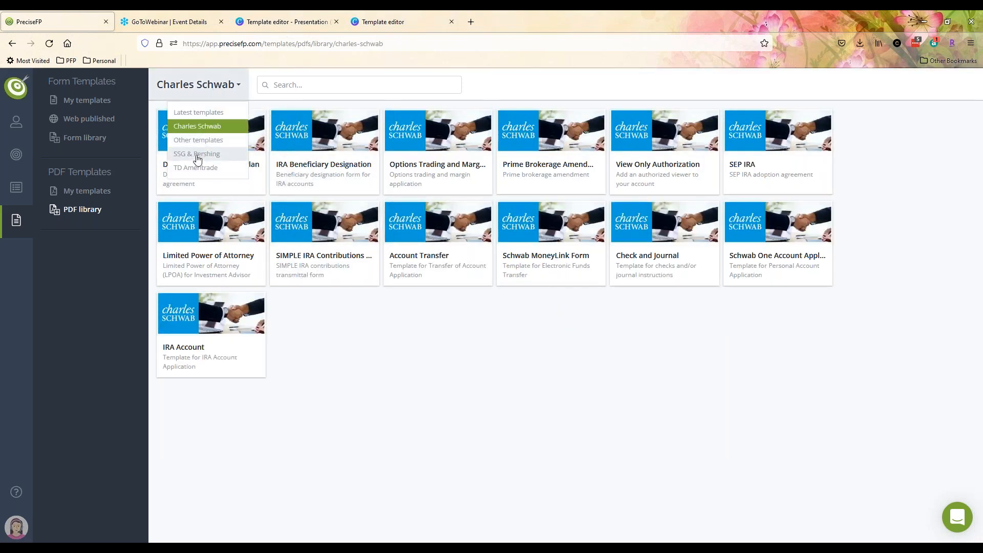
pyautogui.click(200, 153)
pyautogui.click(208, 100)
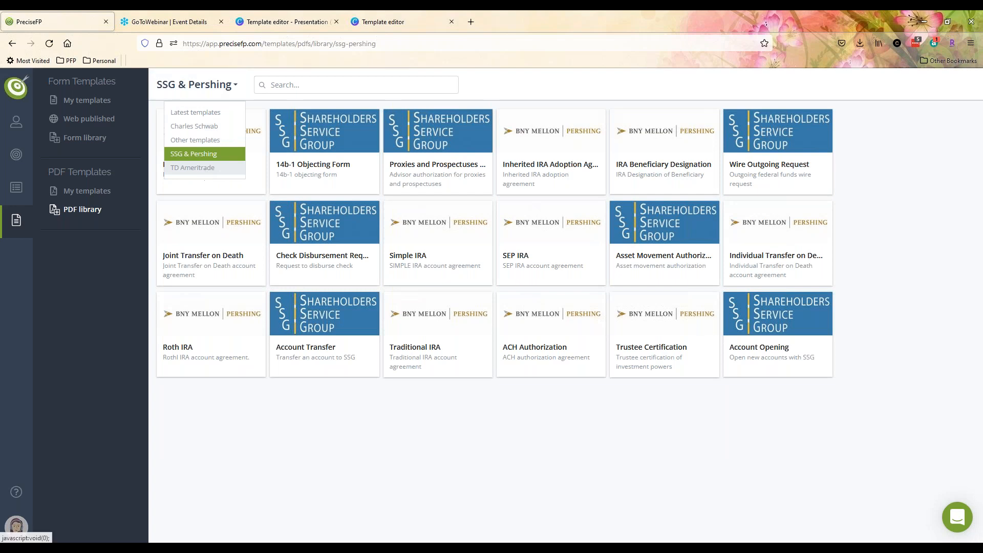
# - Filter the PDF library to the TD Ameritrade category
pyautogui.click(193, 167)
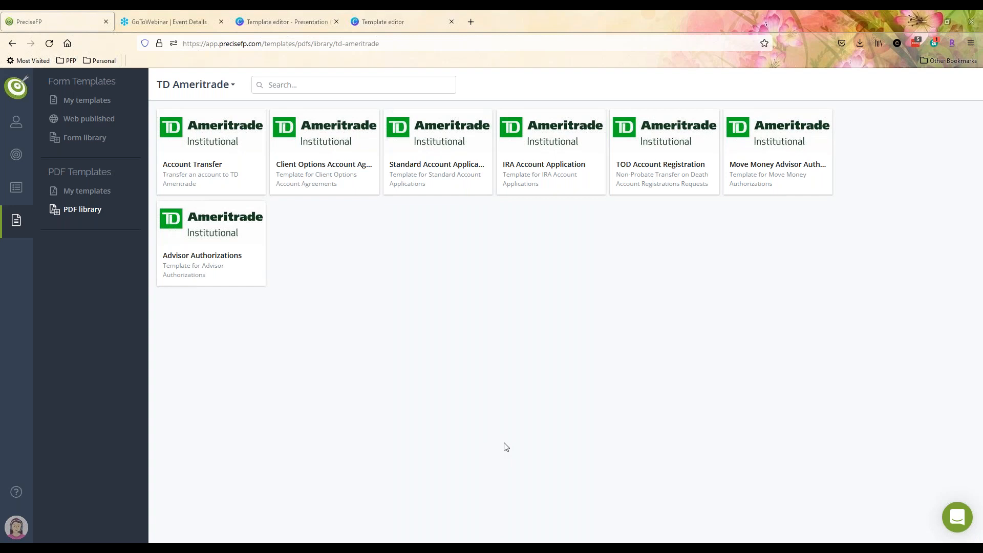
pyautogui.click(202, 85)
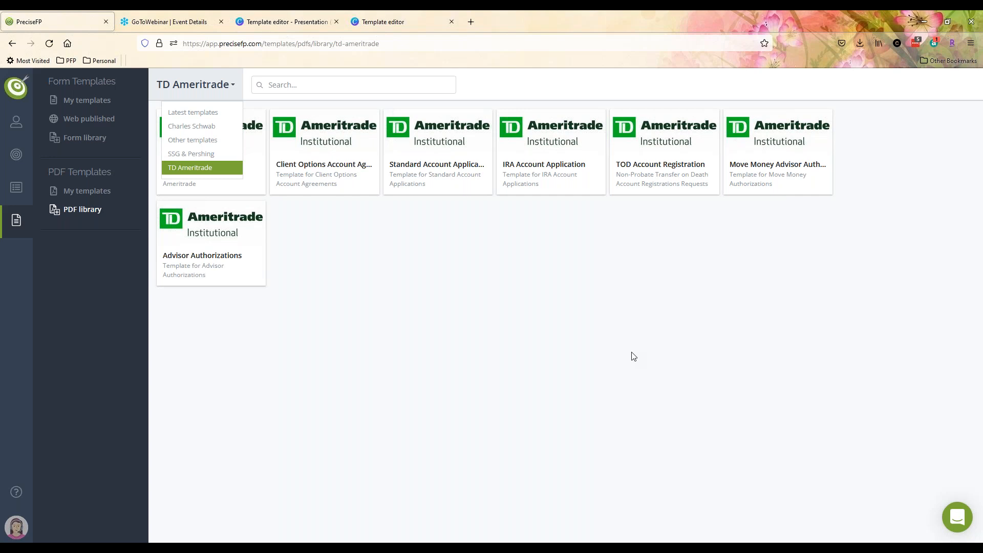
pyautogui.click(588, 372)
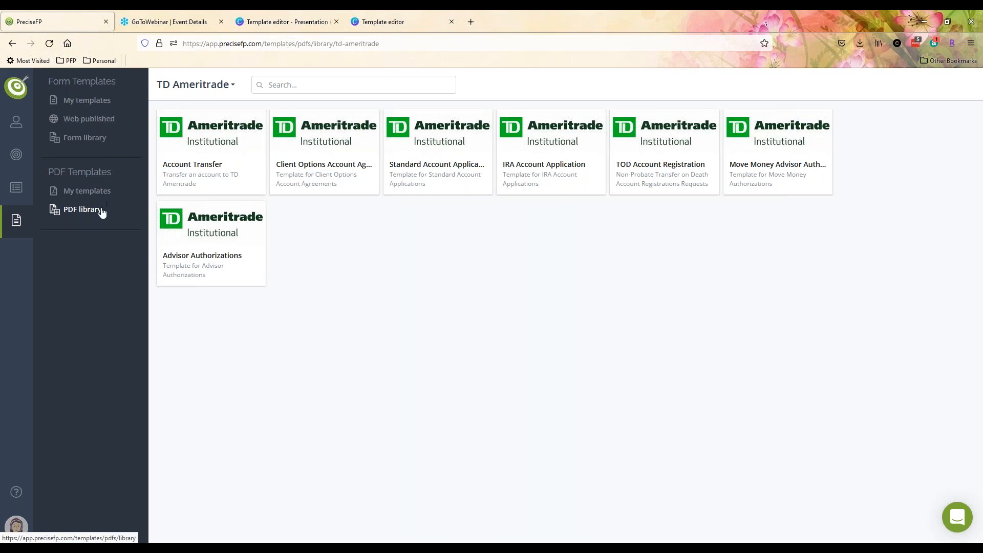
# - From My templates, open the Service Contract PDF template in the editor for customizing
pyautogui.click(94, 195)
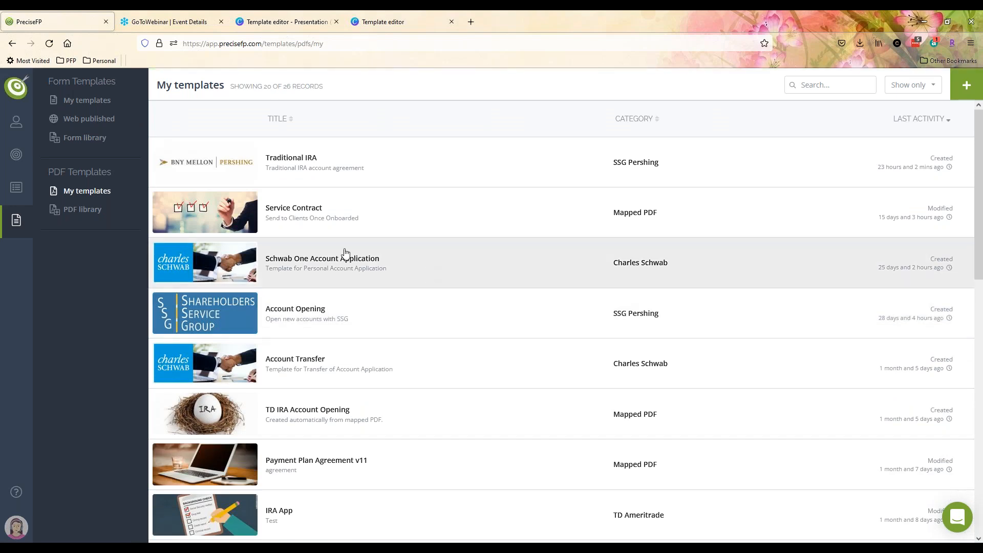
pyautogui.click(321, 220)
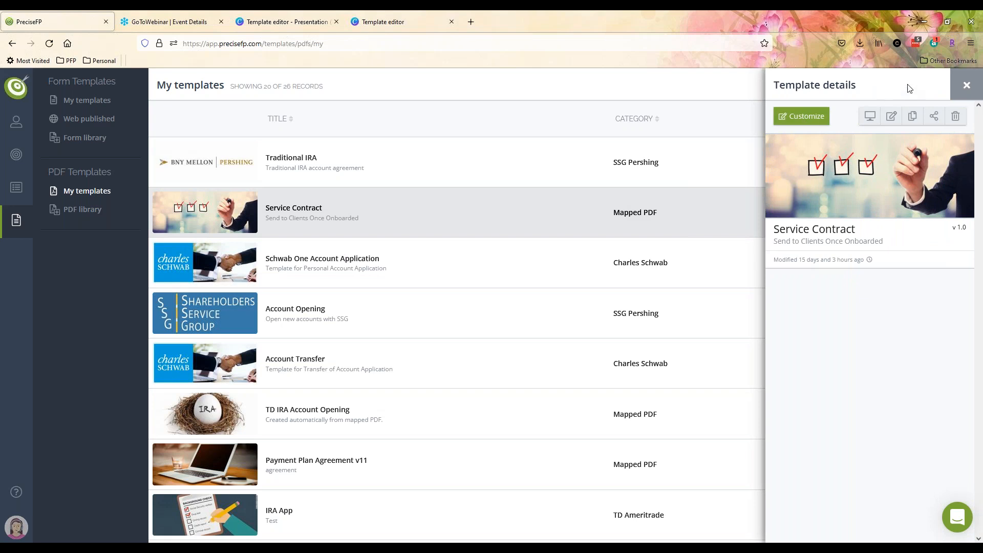
pyautogui.click(955, 91)
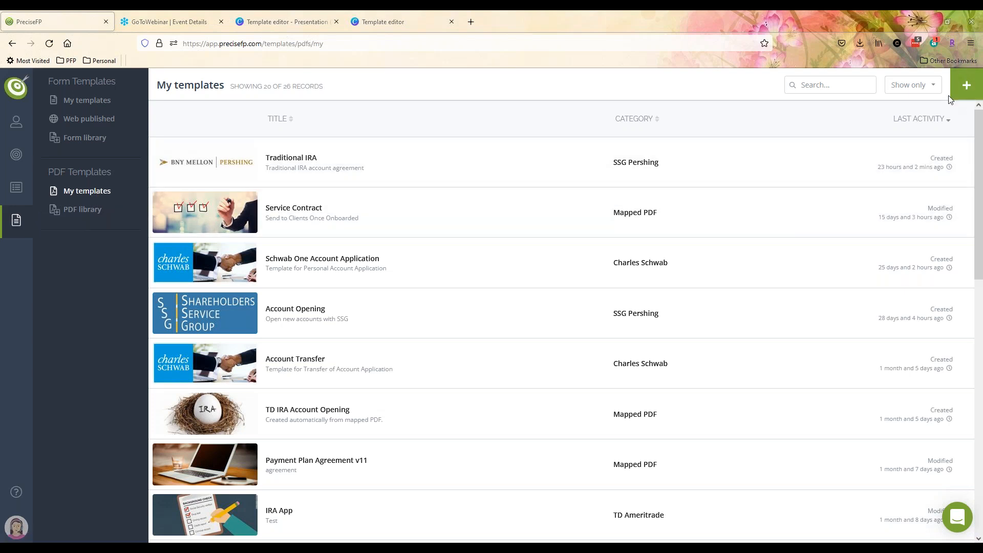
pyautogui.click(965, 86)
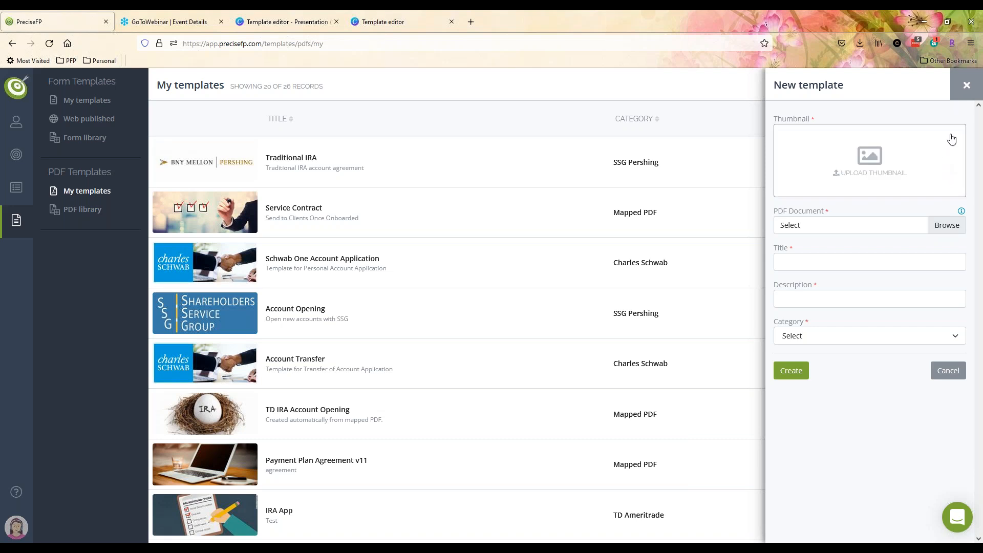
pyautogui.click(966, 86)
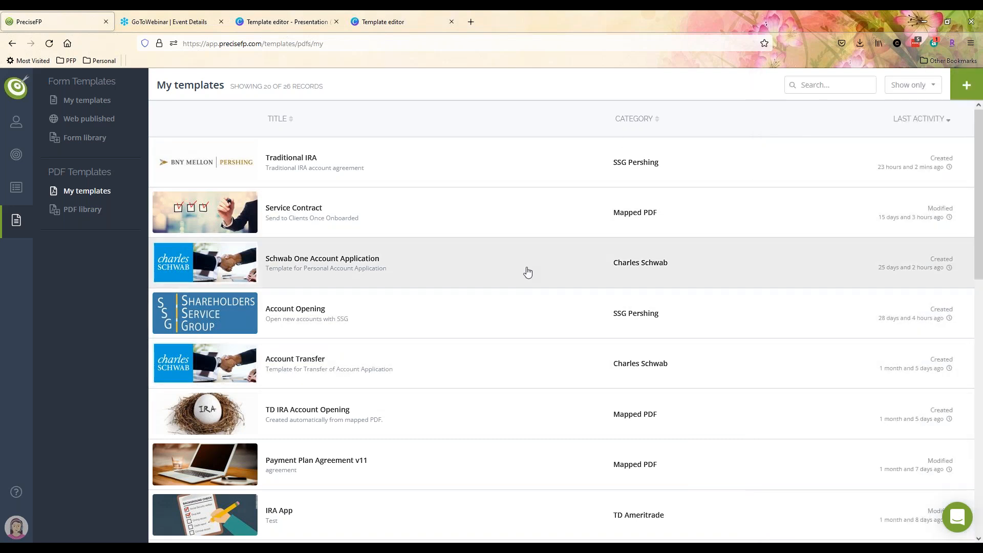
pyautogui.click(306, 227)
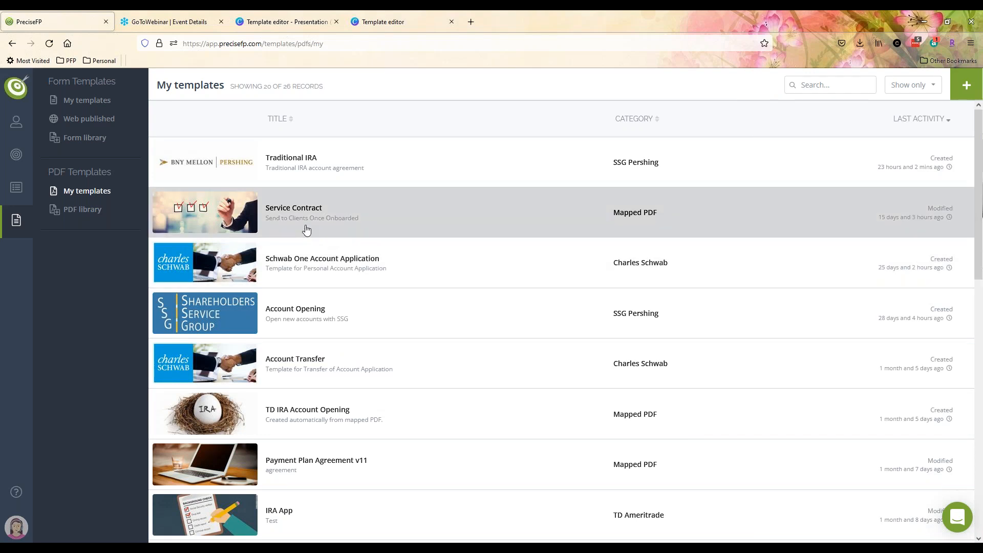
pyautogui.click(819, 116)
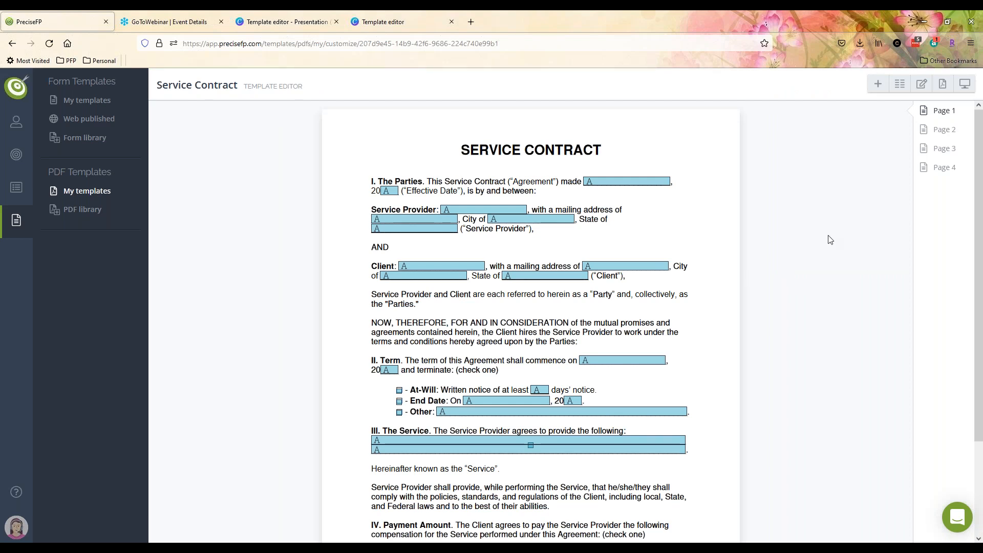
# - Look through the list of field types available to add to the template
pyautogui.click(878, 85)
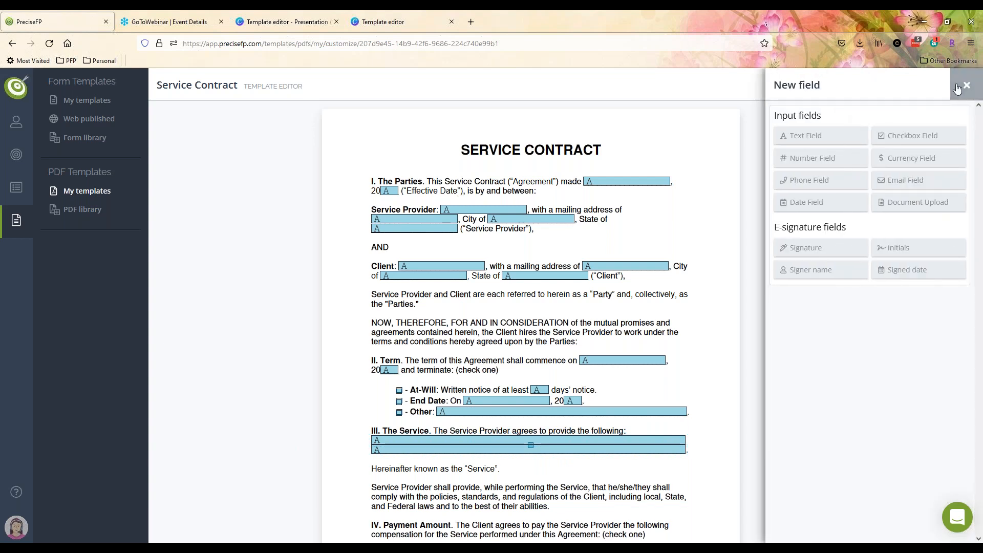
pyautogui.click(877, 88)
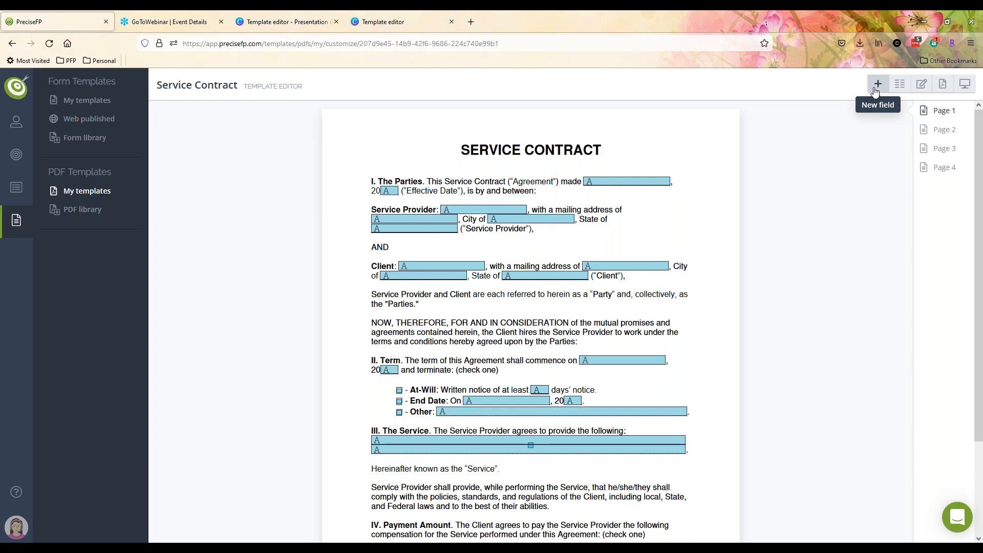
pyautogui.click(875, 90)
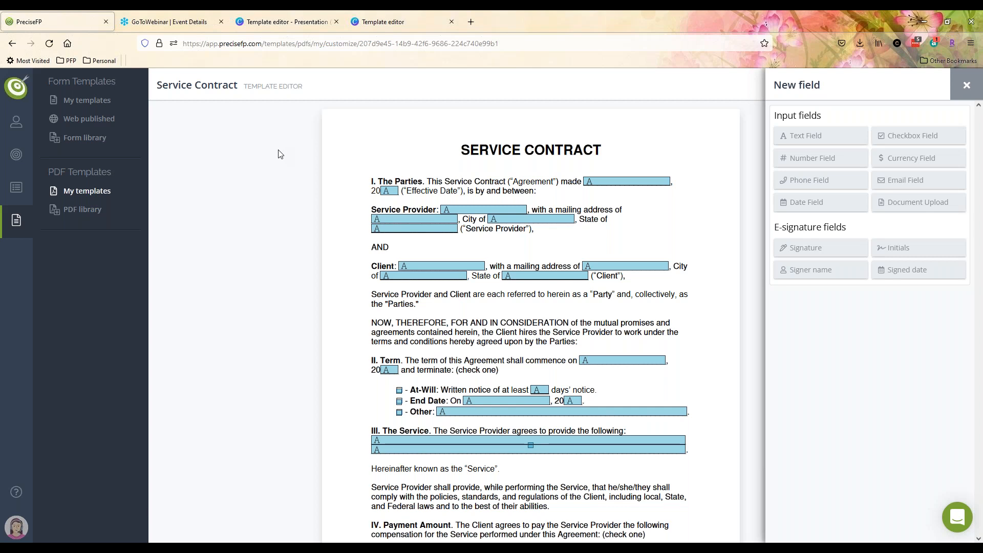
pyautogui.click(953, 86)
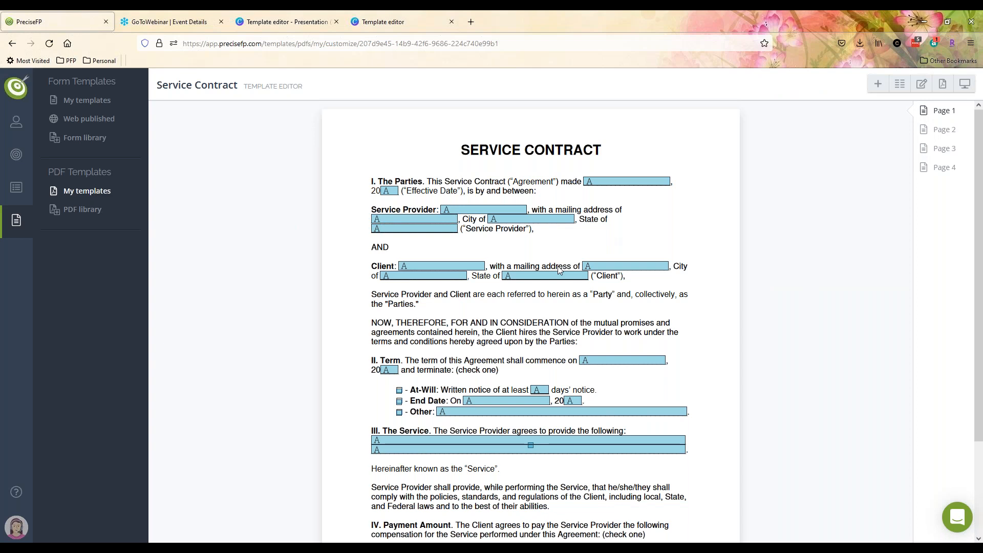
# - Jump to page 4 and inspect the client's Print Name field in the signature block
pyautogui.click(932, 169)
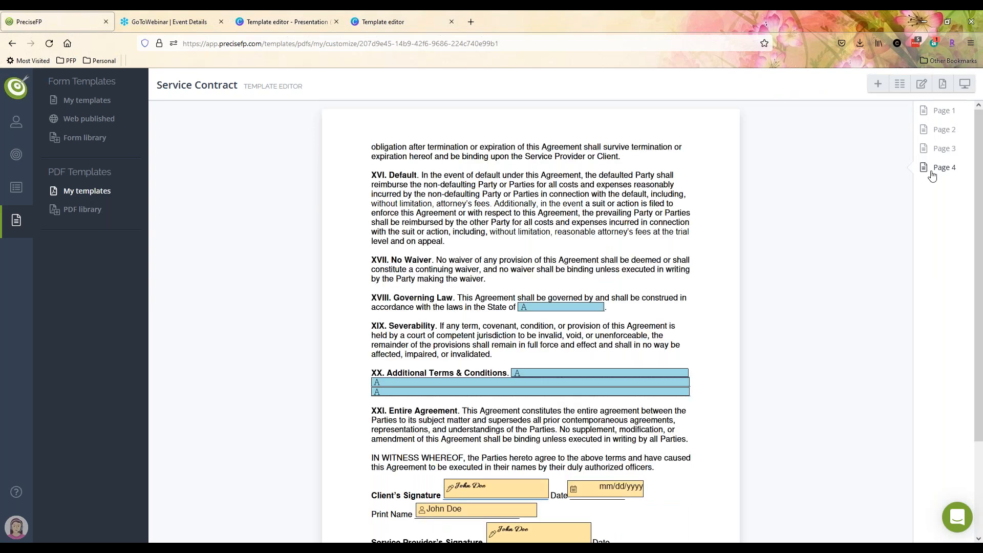
pyautogui.scroll(-2, 729, 233)
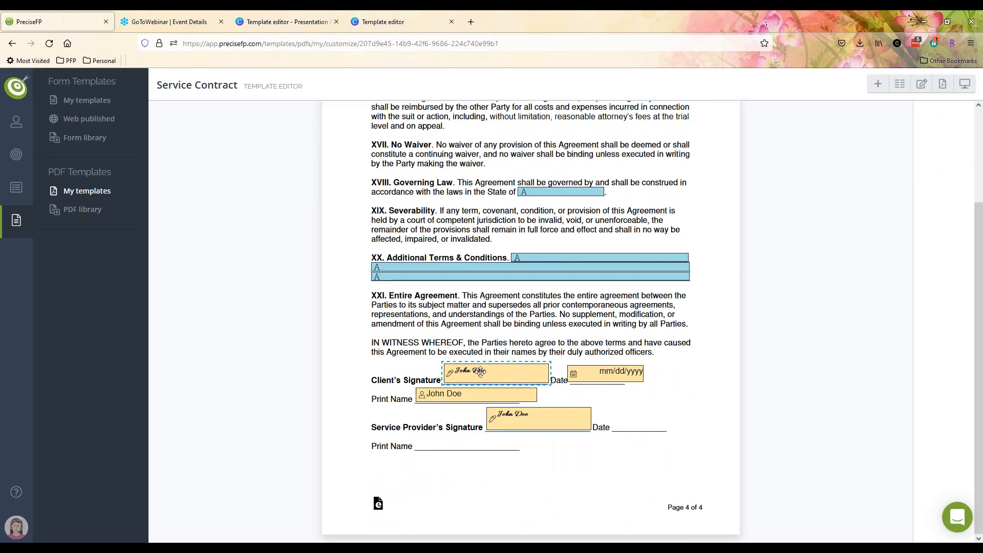
pyautogui.click(492, 399)
pyautogui.scroll(2, 703, 367)
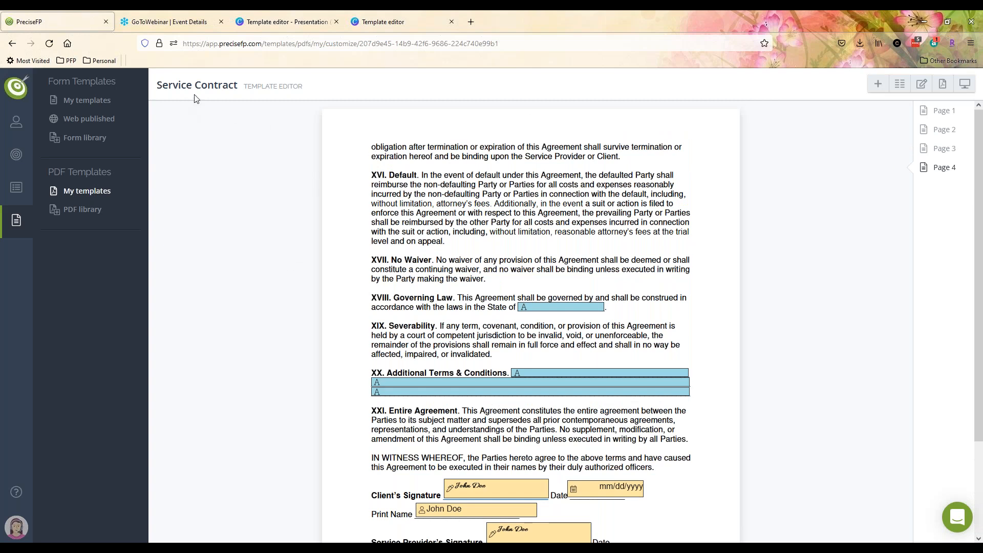
# - Show every Fact finders template in the Form library
pyautogui.click(87, 101)
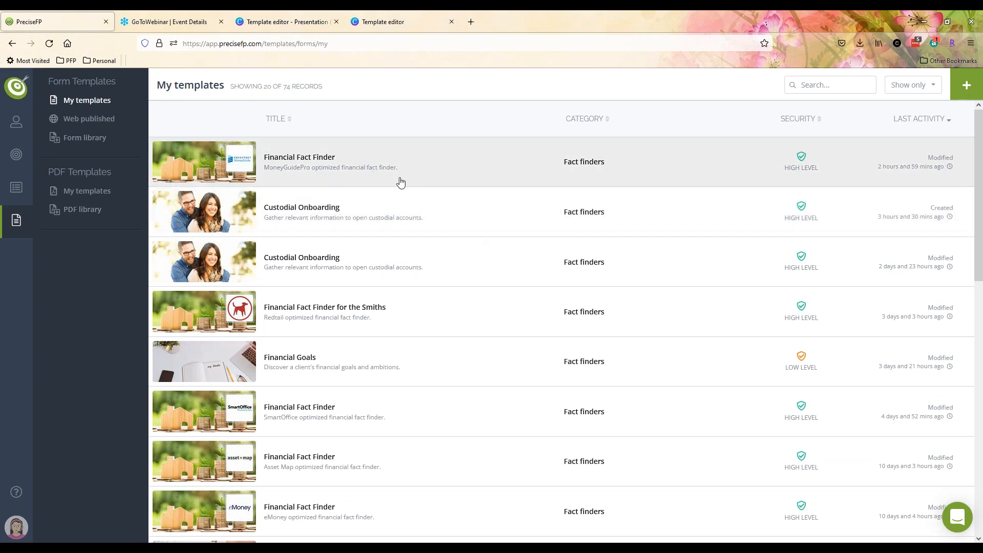
pyautogui.click(85, 137)
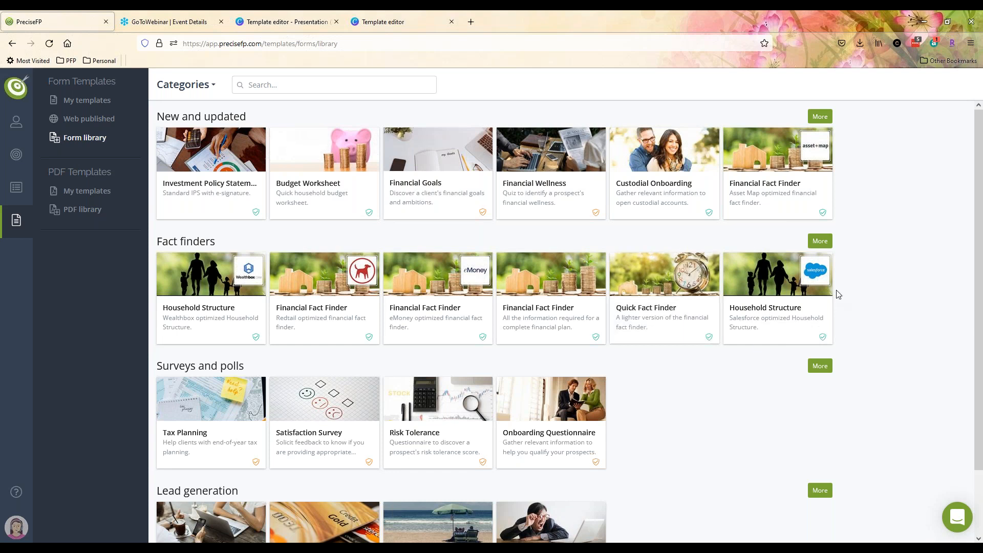
pyautogui.click(819, 241)
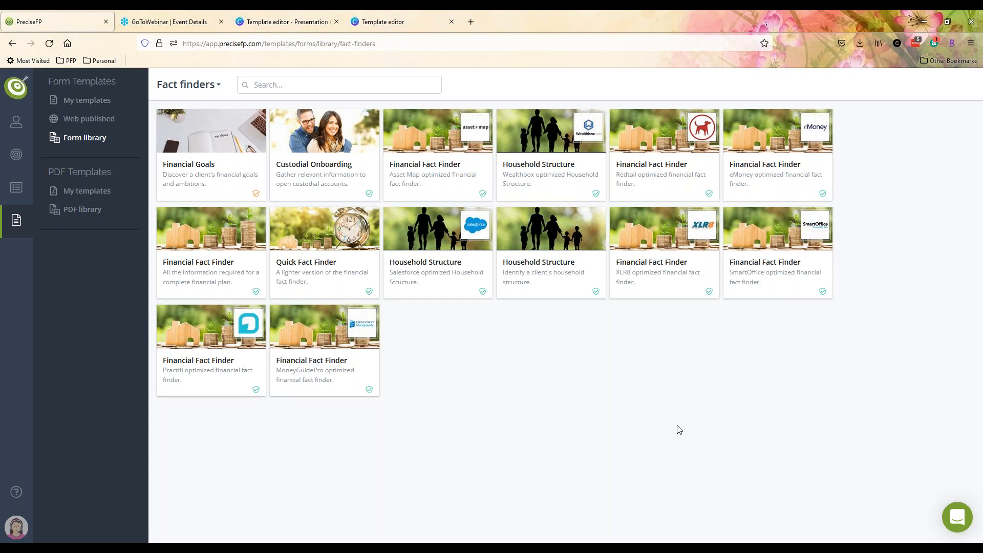
# - Reinstall Household Structure, replacing the existing version, and open it in the editor
pyautogui.click(544, 251)
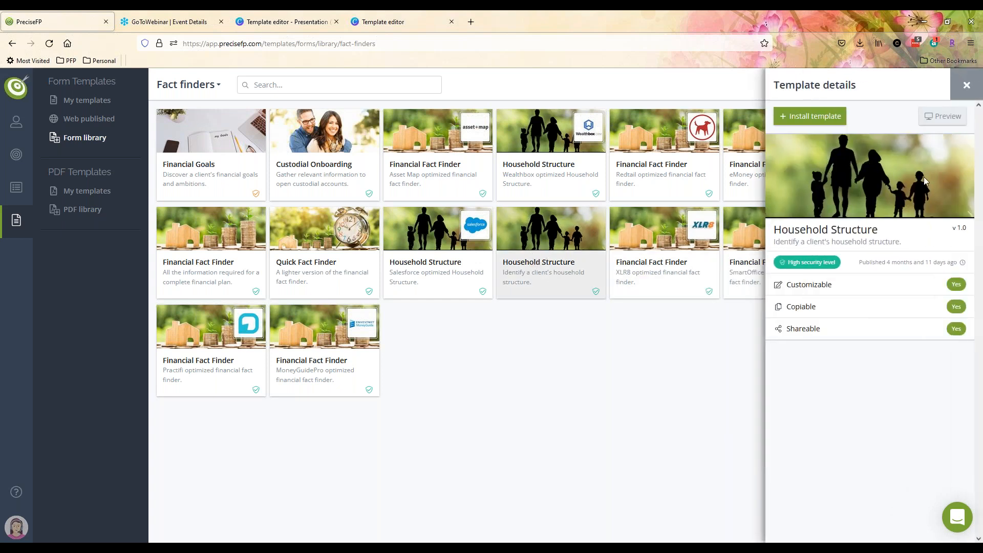
pyautogui.click(819, 116)
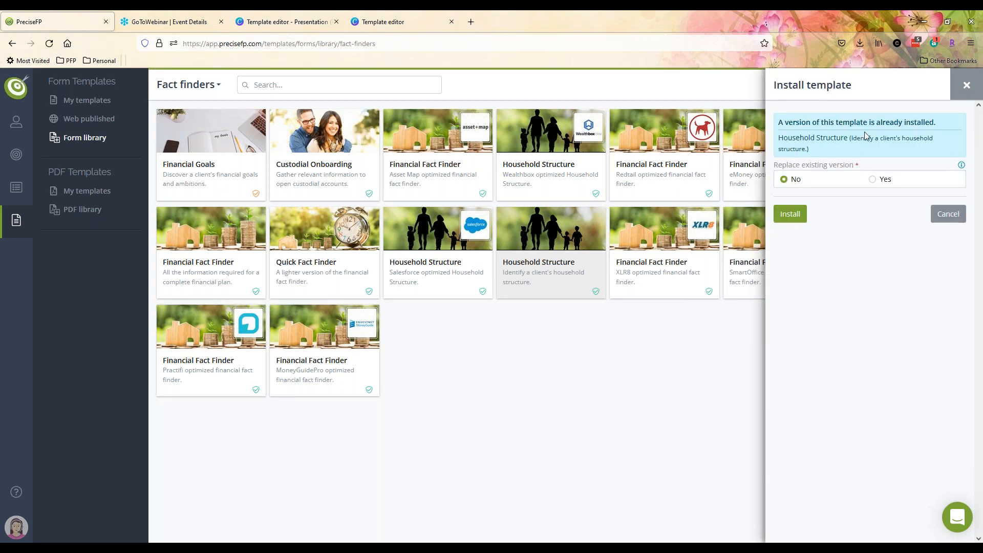
pyautogui.click(873, 179)
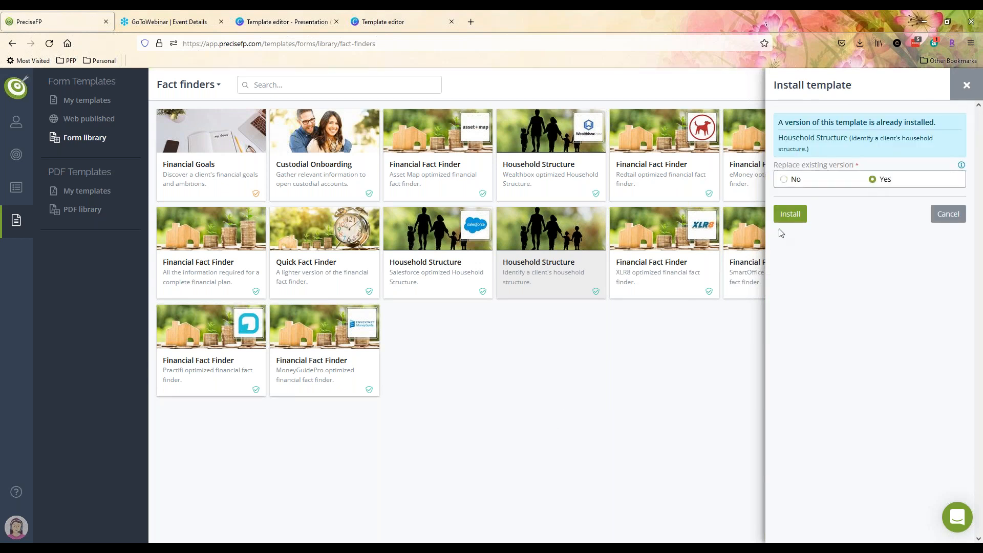
pyautogui.click(791, 219)
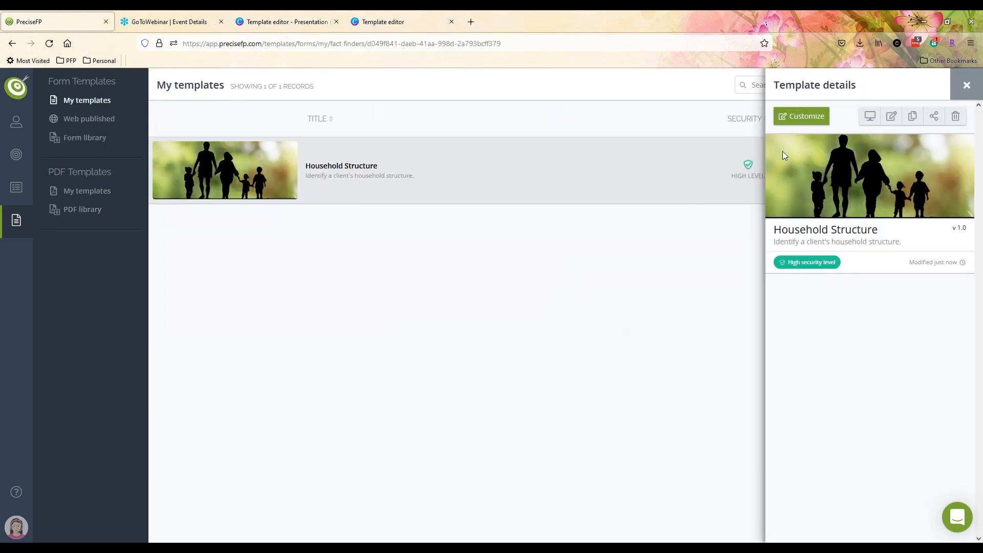
pyautogui.click(813, 119)
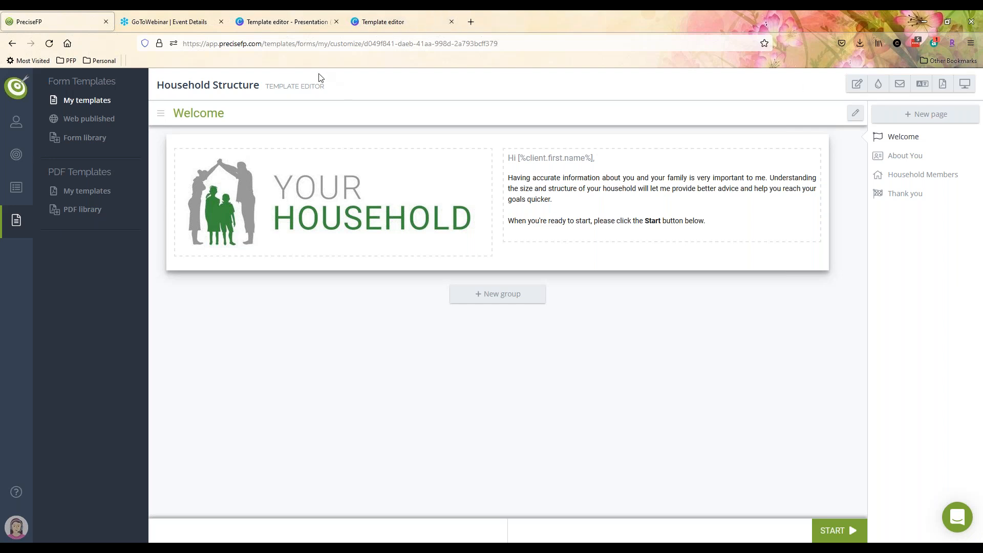
# - Switch to the About You page and bring up the Associated pdfs panel
pyautogui.click(899, 163)
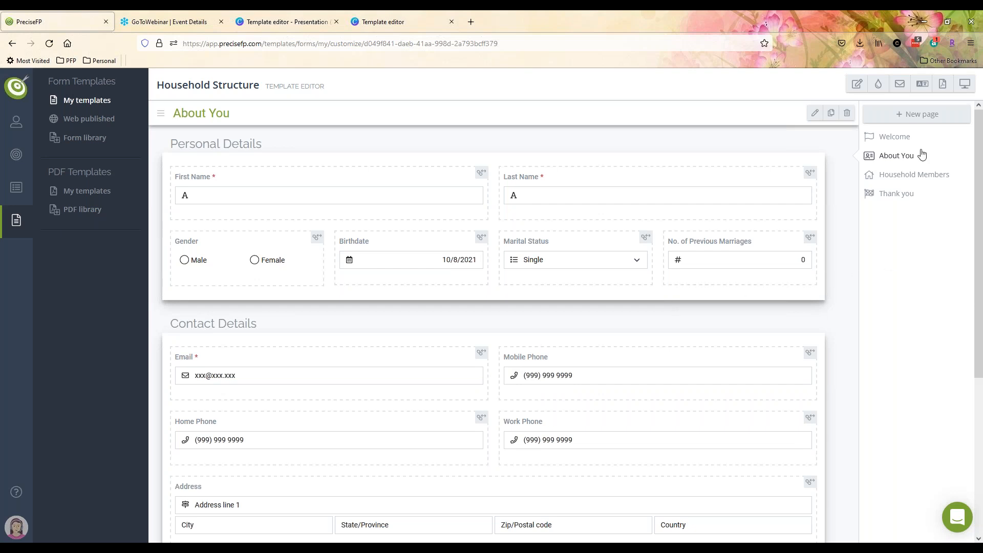
pyautogui.click(944, 93)
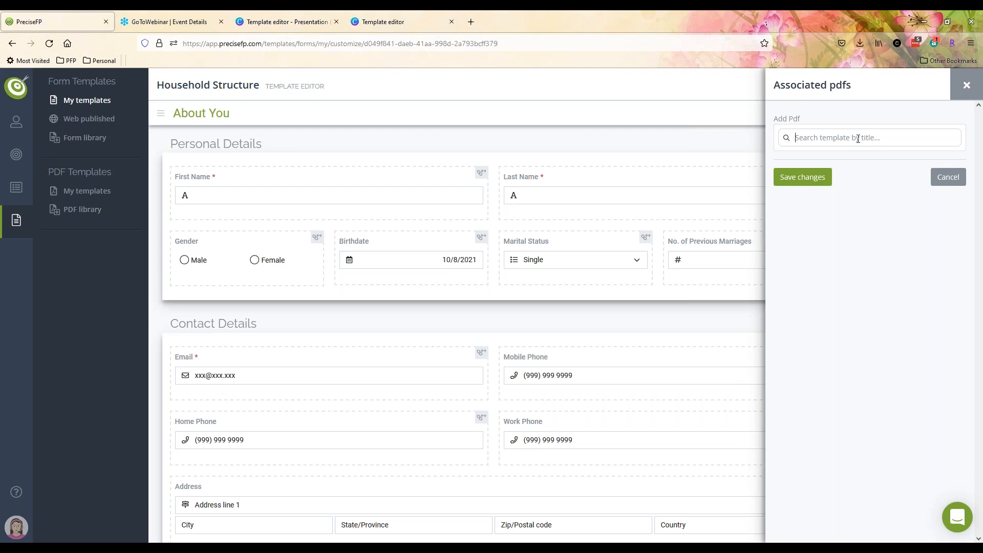
# - Search 'serv' and link the Service Contract PDF to Household Structure
pyautogui.write('serv')
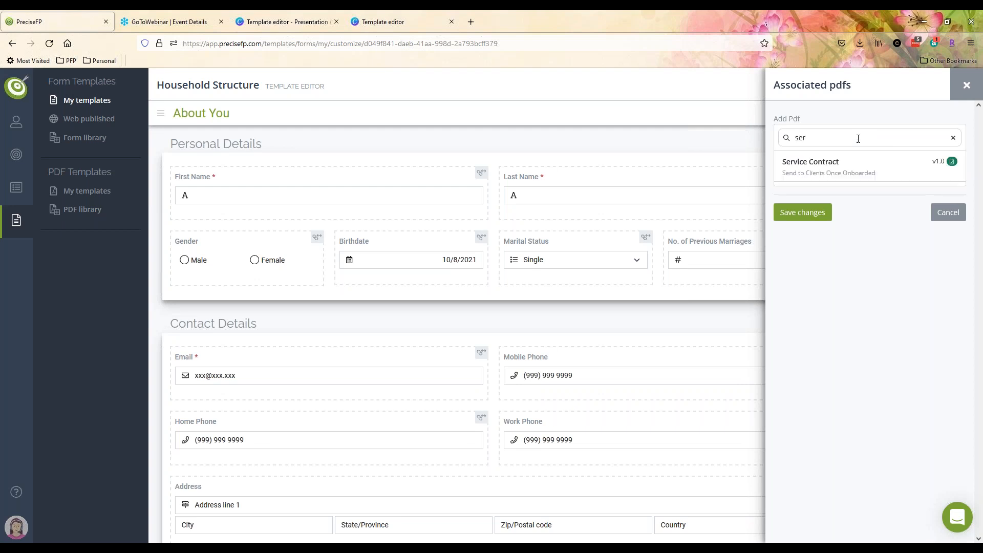
pyautogui.click(806, 172)
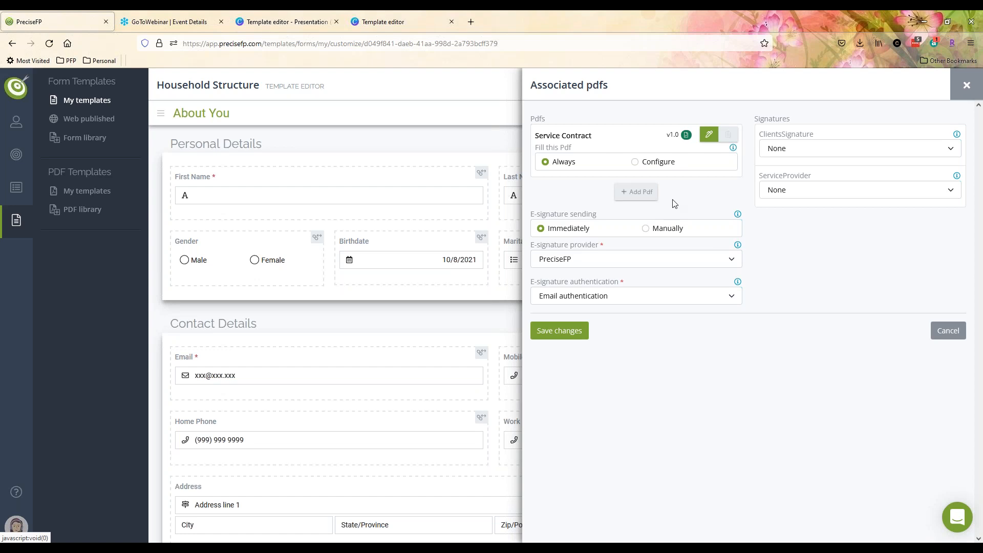
# - Assign ClientsSignature to Engaged contact and ServiceProvider to the advisor that created the engagement
pyautogui.click(632, 202)
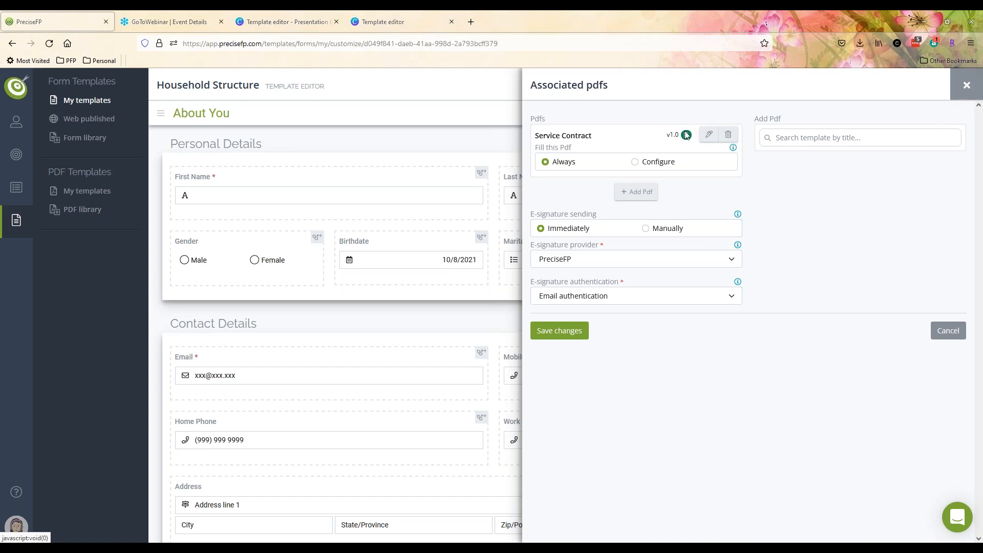
pyautogui.click(709, 134)
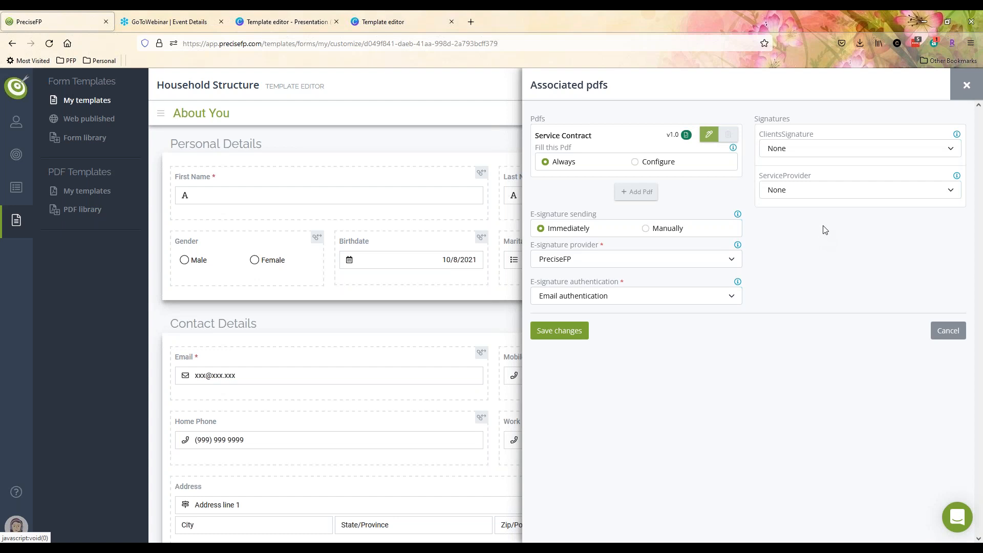
pyautogui.click(802, 148)
pyautogui.click(802, 148)
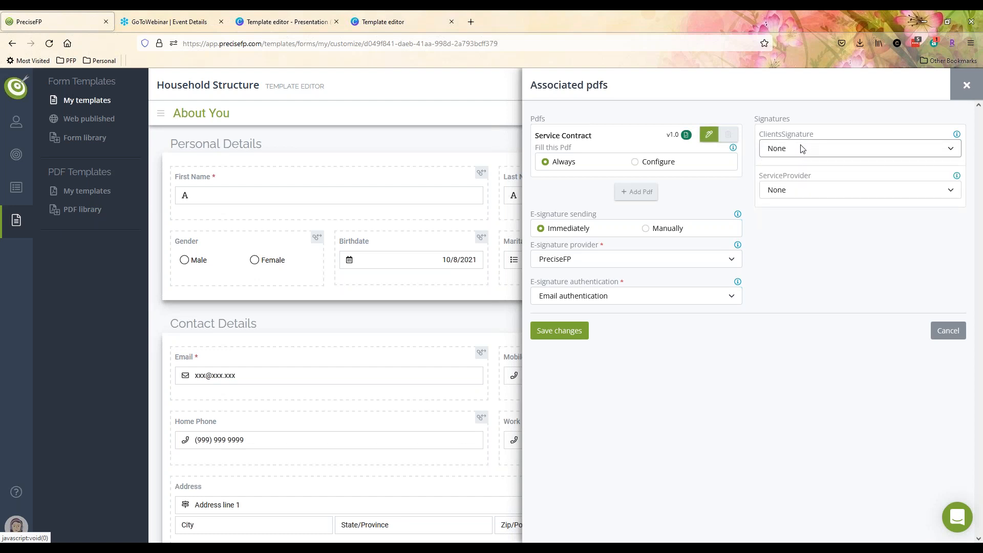
pyautogui.click(802, 147)
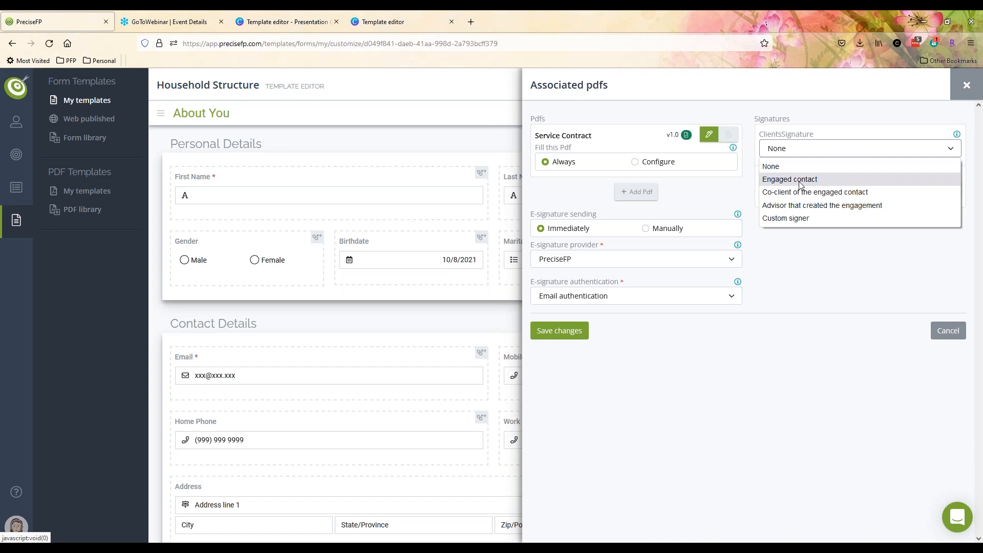
pyautogui.click(778, 142)
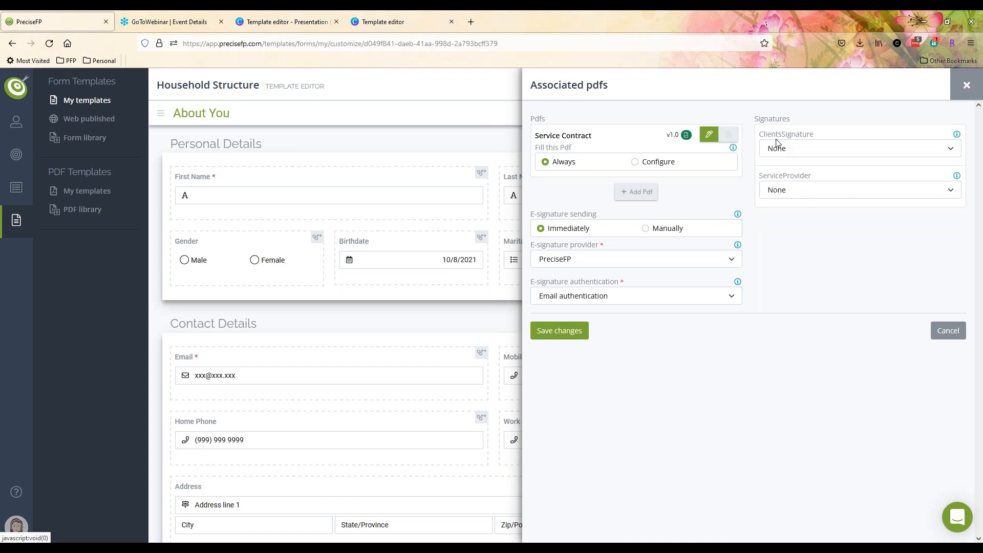
pyautogui.click(786, 149)
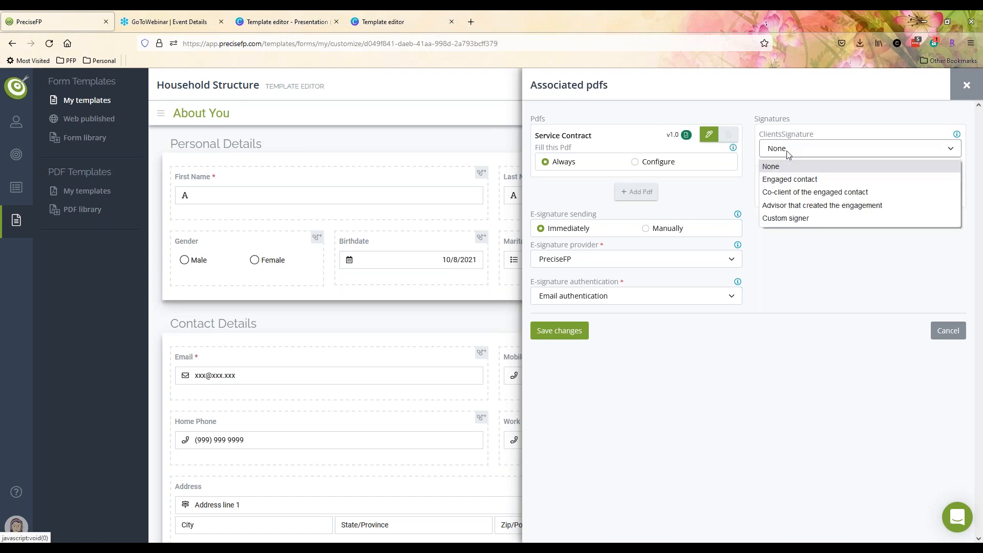
pyautogui.click(787, 181)
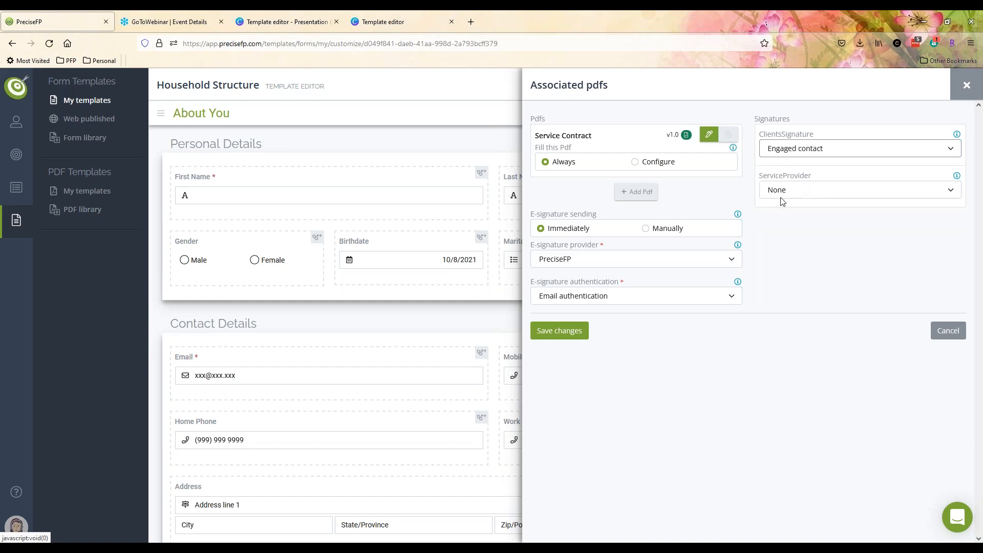
pyautogui.click(782, 192)
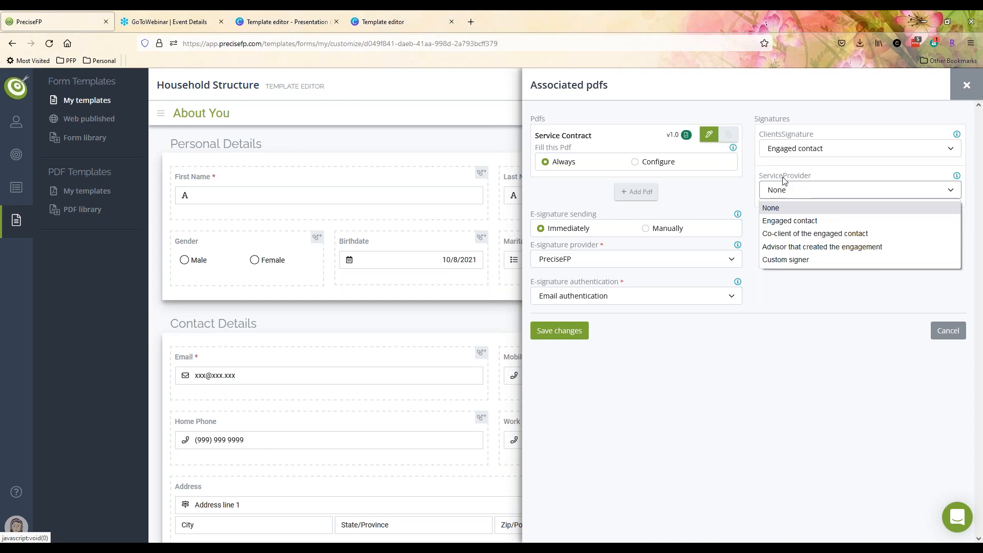
pyautogui.click(773, 248)
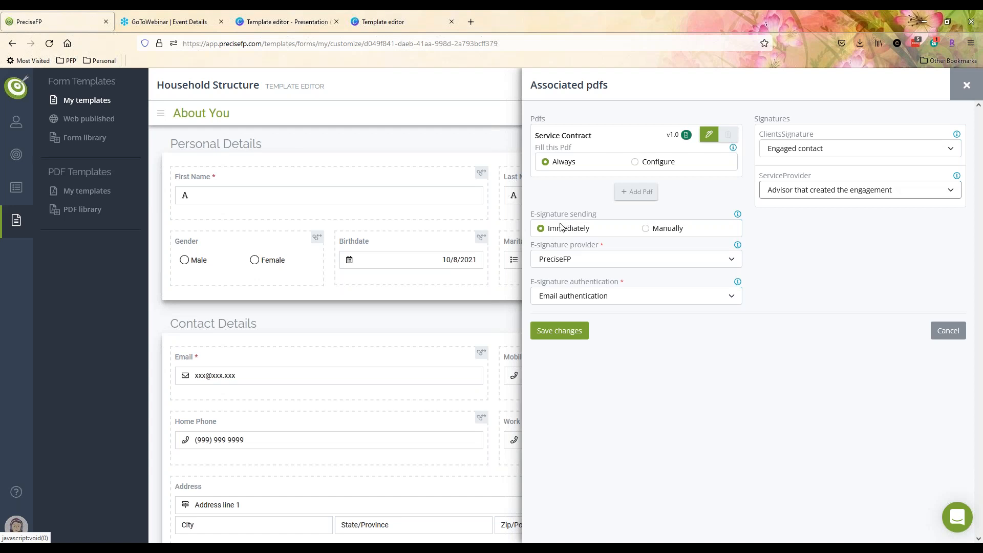
# - Switch e-signature sending to Manually and pick DocuSign instead of PreciseFP as provider
pyautogui.click(651, 231)
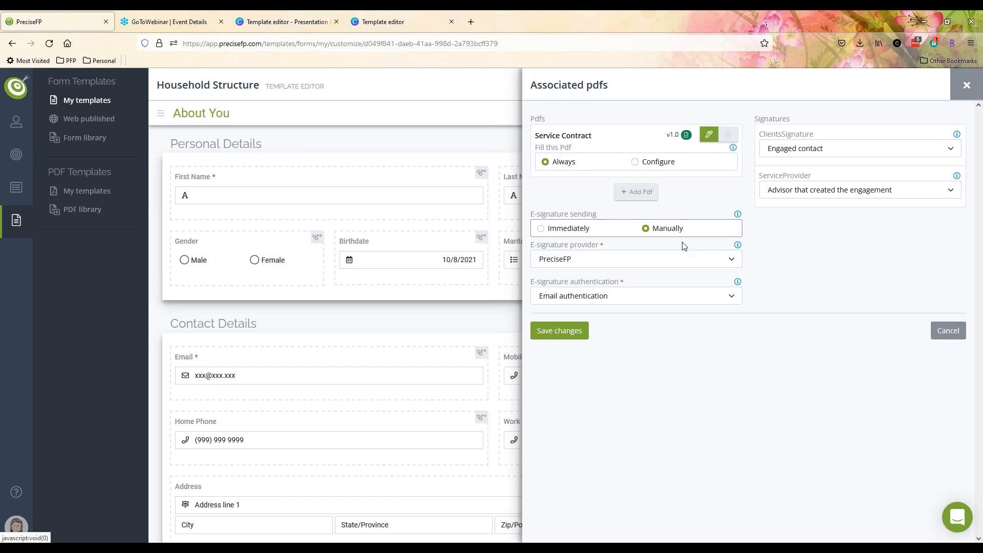
pyautogui.click(658, 262)
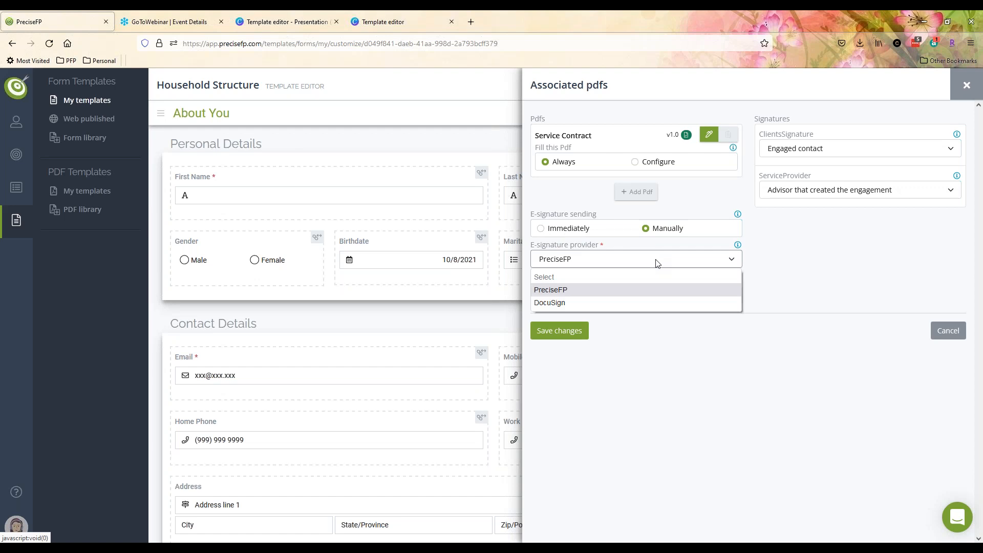
pyautogui.click(830, 253)
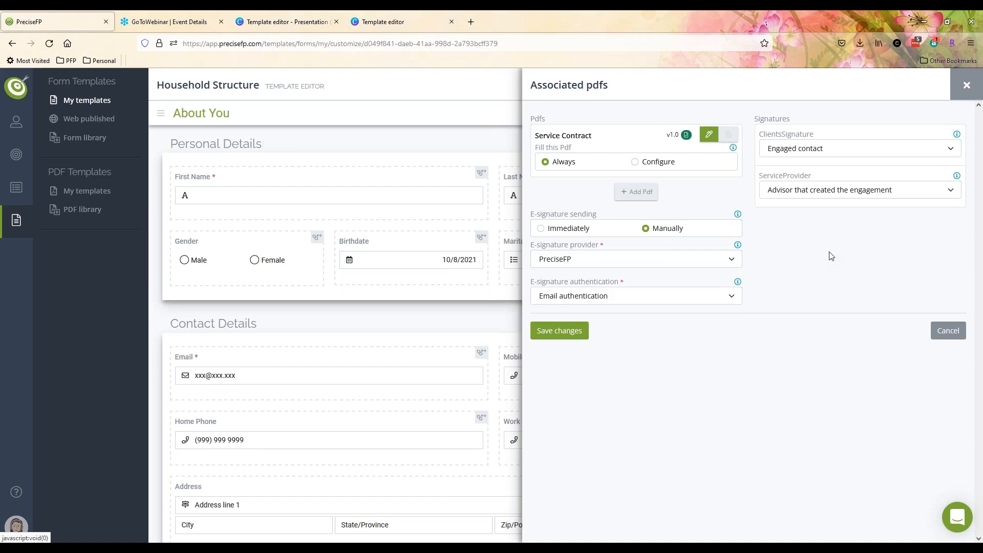
pyautogui.click(725, 262)
pyautogui.click(623, 300)
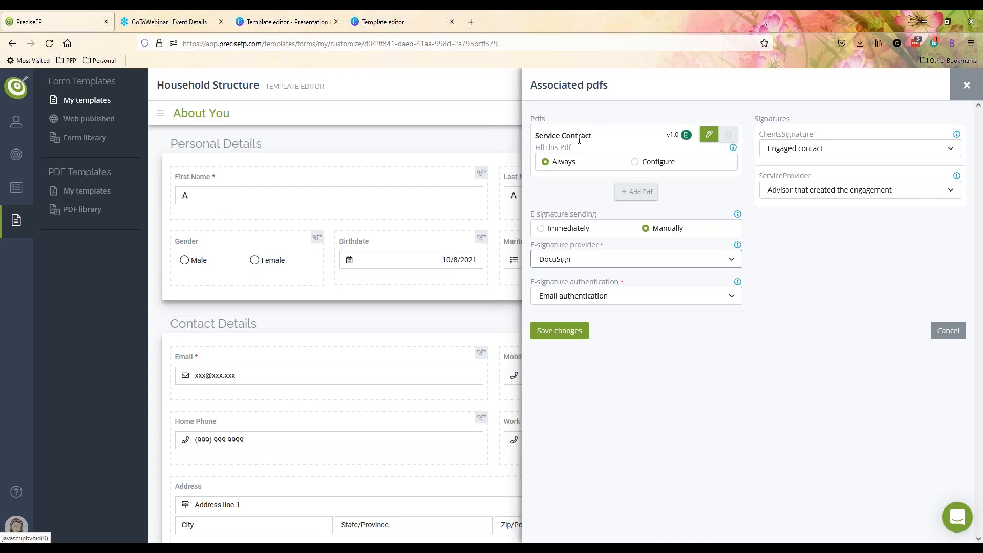
pyautogui.click(609, 262)
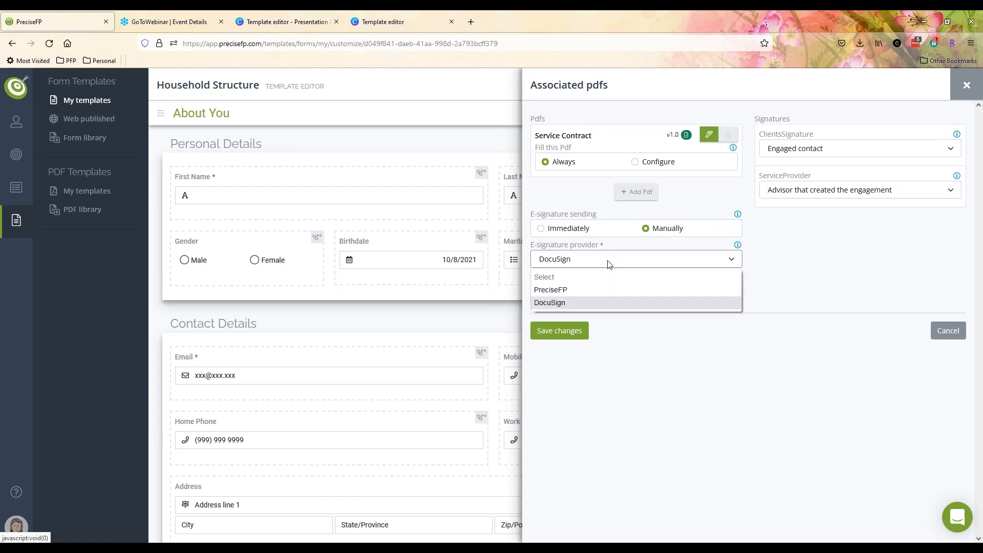
# - Switch the Service Contract's e-signature provider to PreciseFP, keeping Email authentication
pyautogui.click(576, 290)
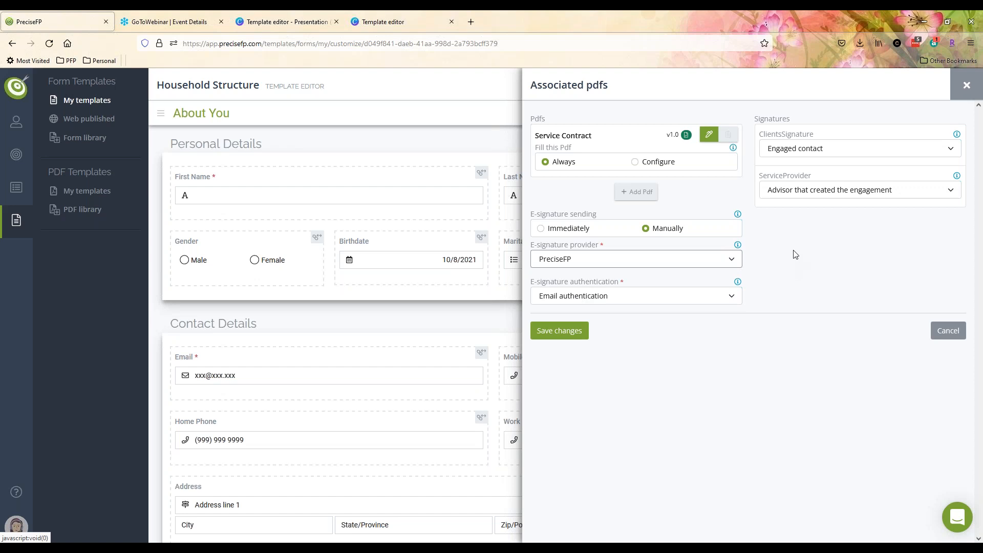
pyautogui.click(717, 302)
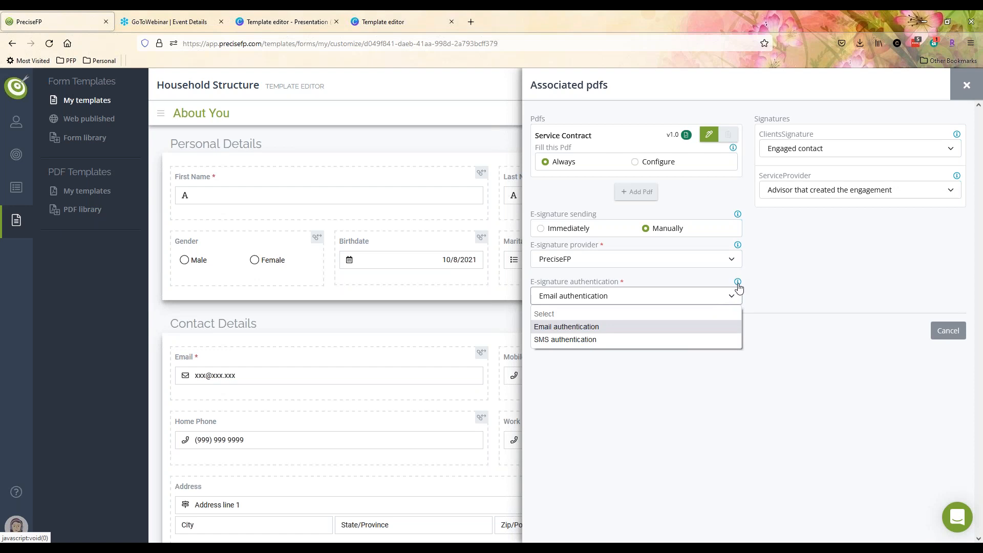
pyautogui.click(813, 268)
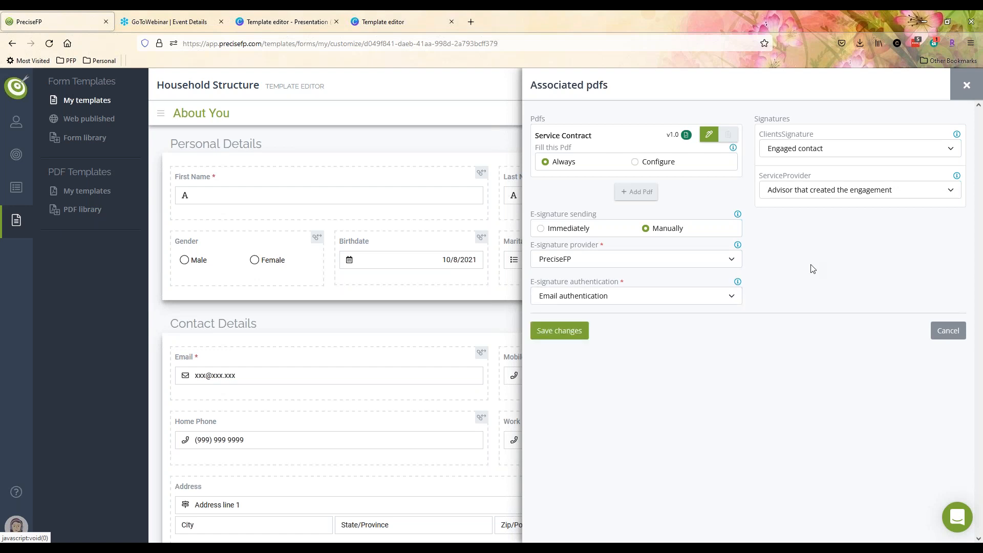
pyautogui.click(732, 298)
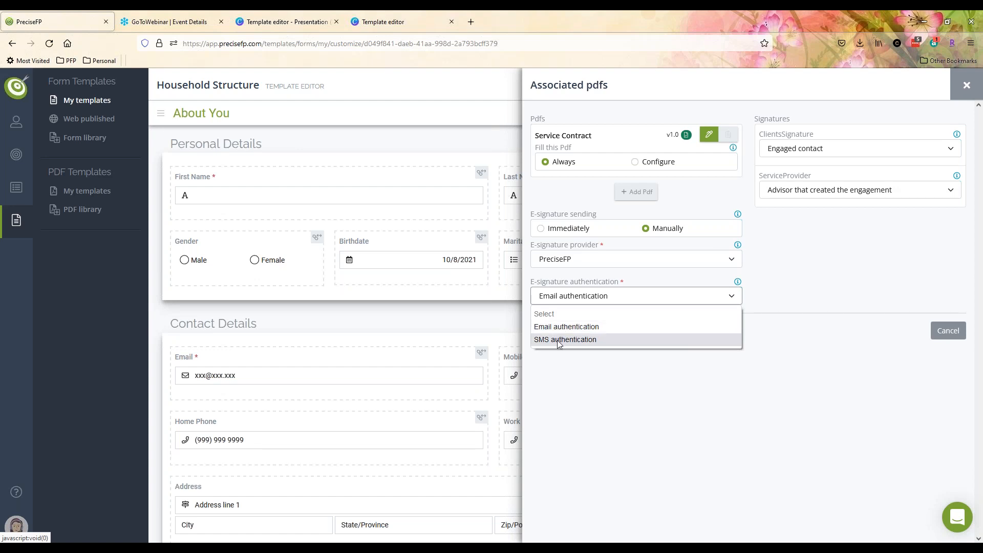
pyautogui.click(563, 327)
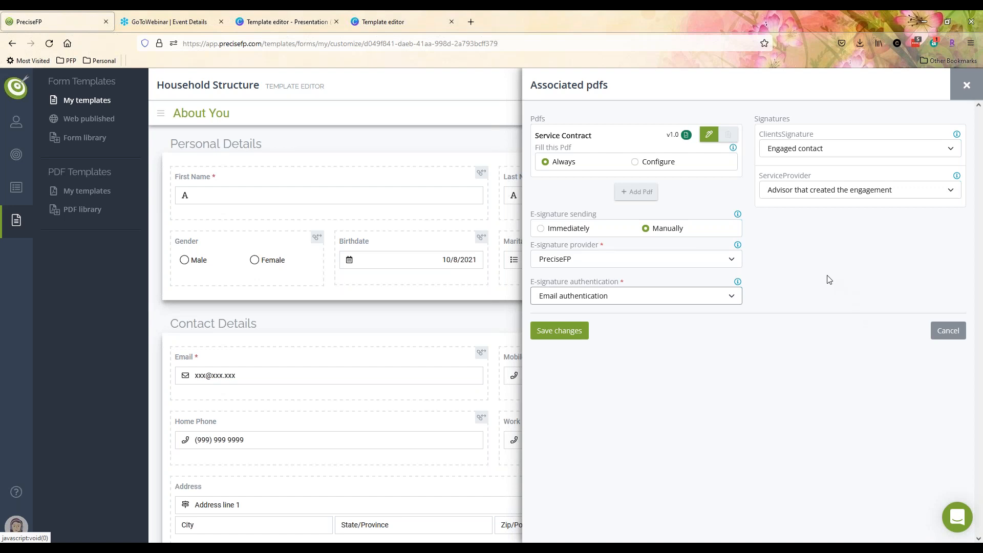
pyautogui.click(569, 341)
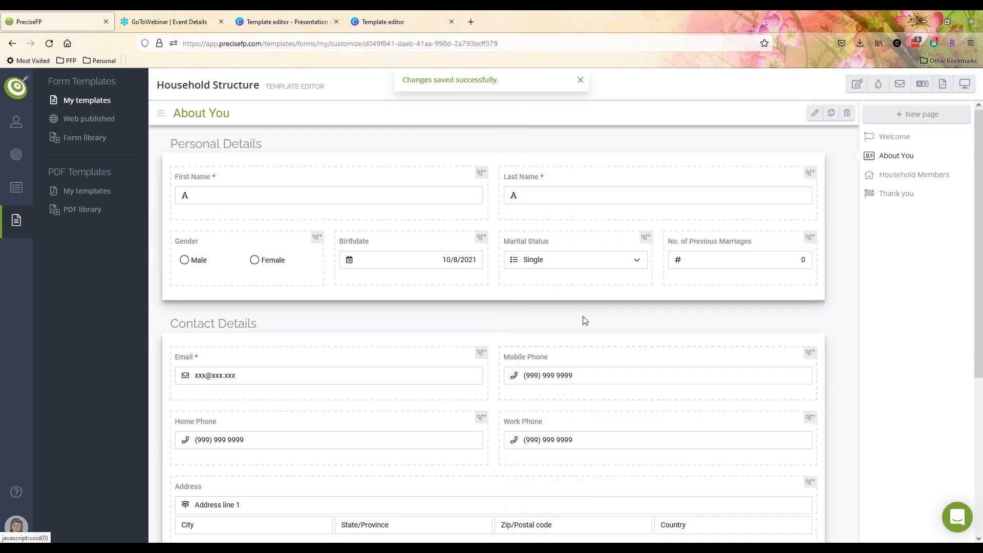
pyautogui.click(351, 192)
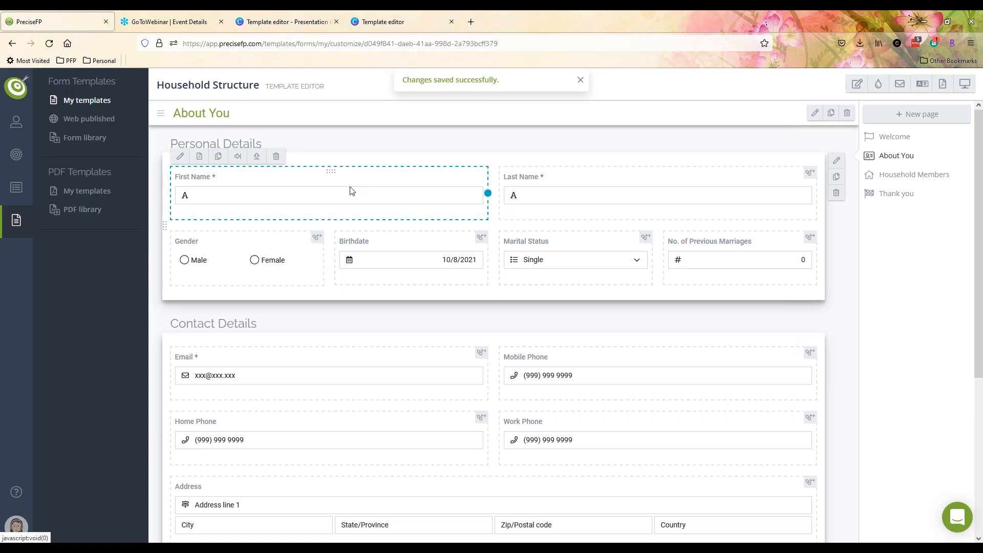
pyautogui.click(551, 193)
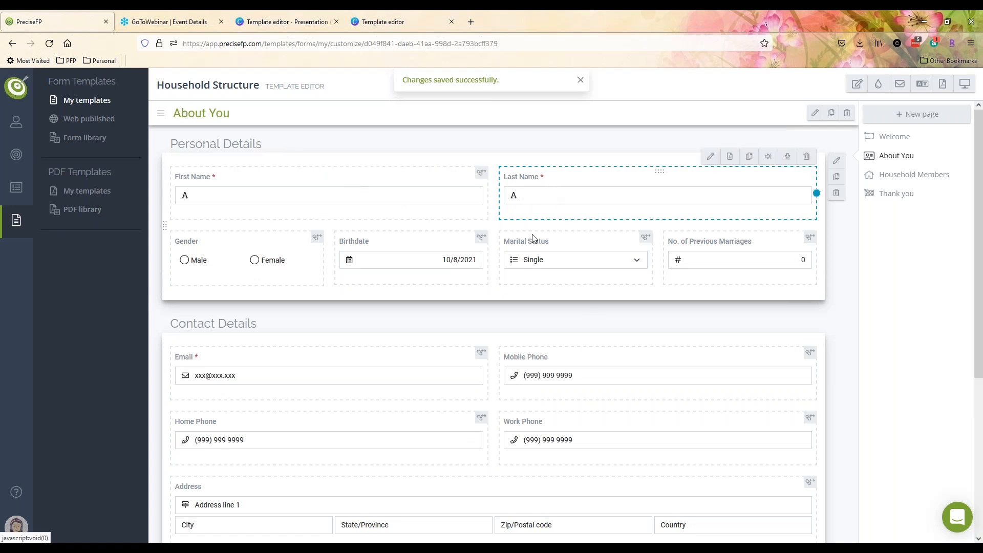
pyautogui.click(438, 268)
pyautogui.click(551, 270)
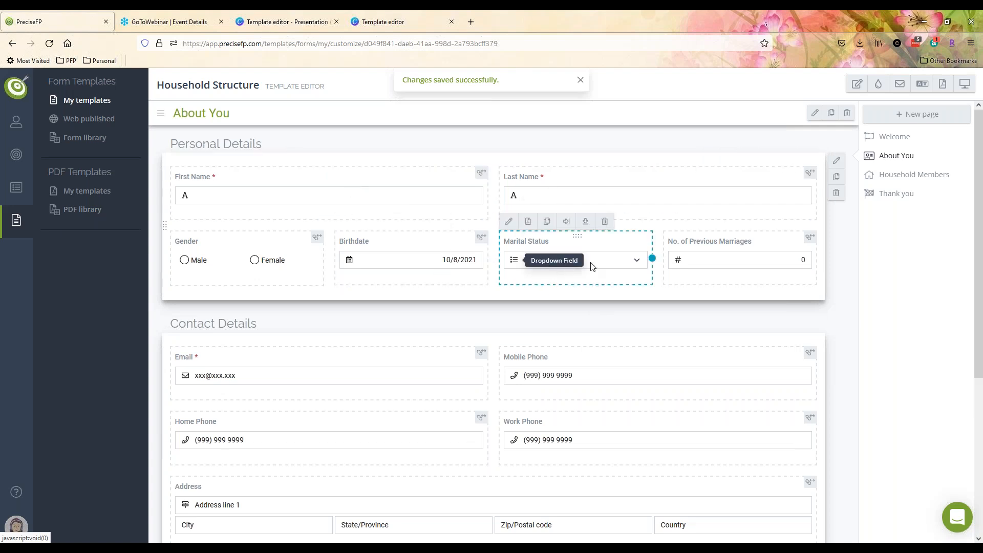
pyautogui.click(651, 191)
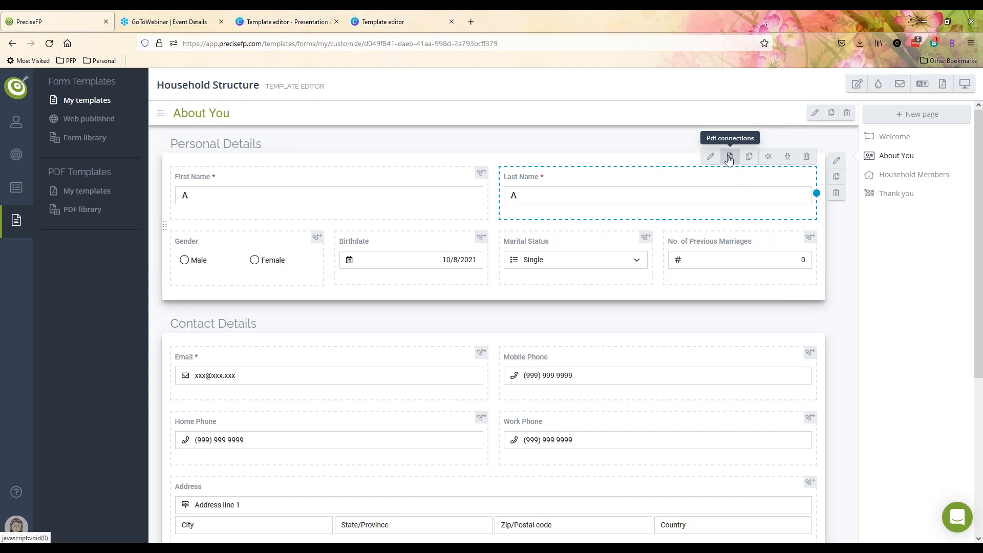
pyautogui.click(353, 198)
pyautogui.click(200, 158)
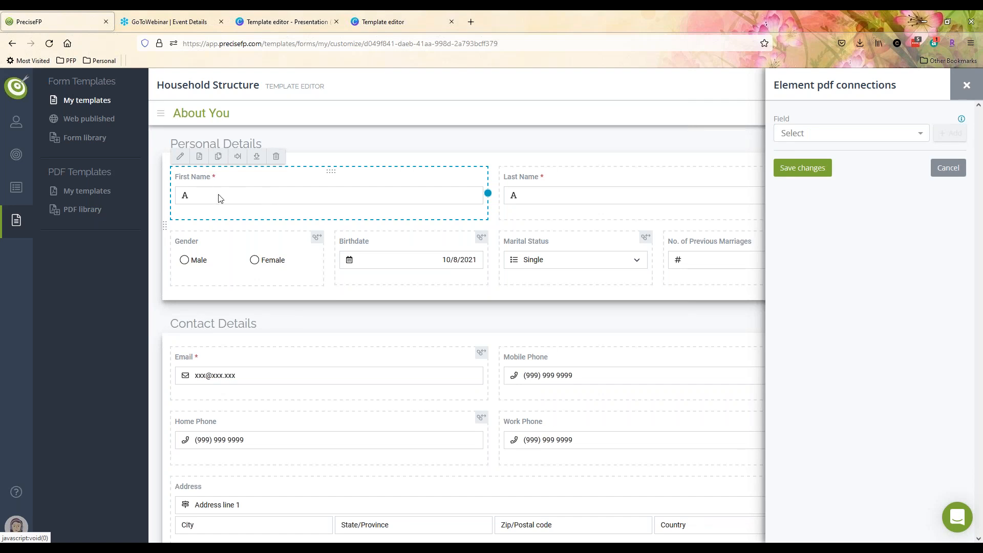
pyautogui.click(914, 135)
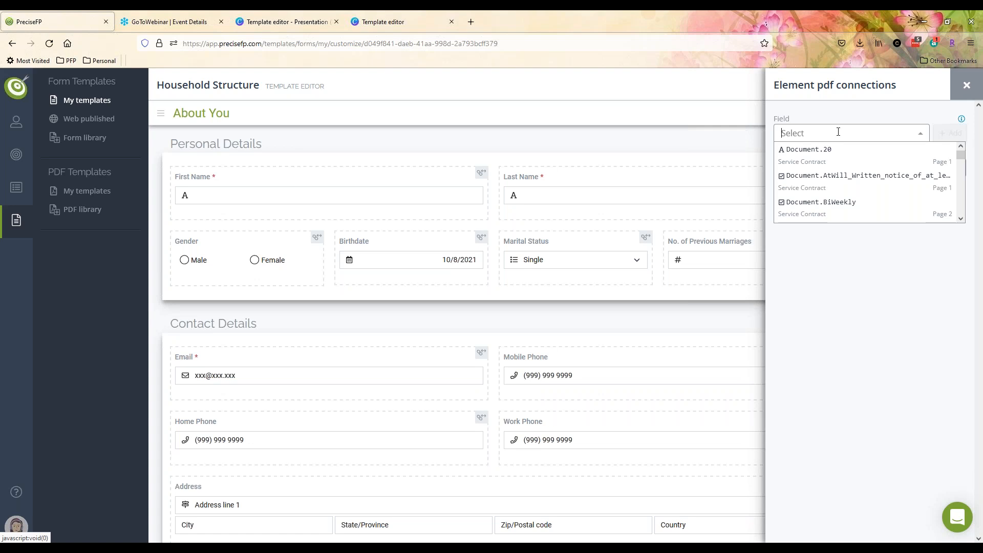
pyautogui.click(966, 86)
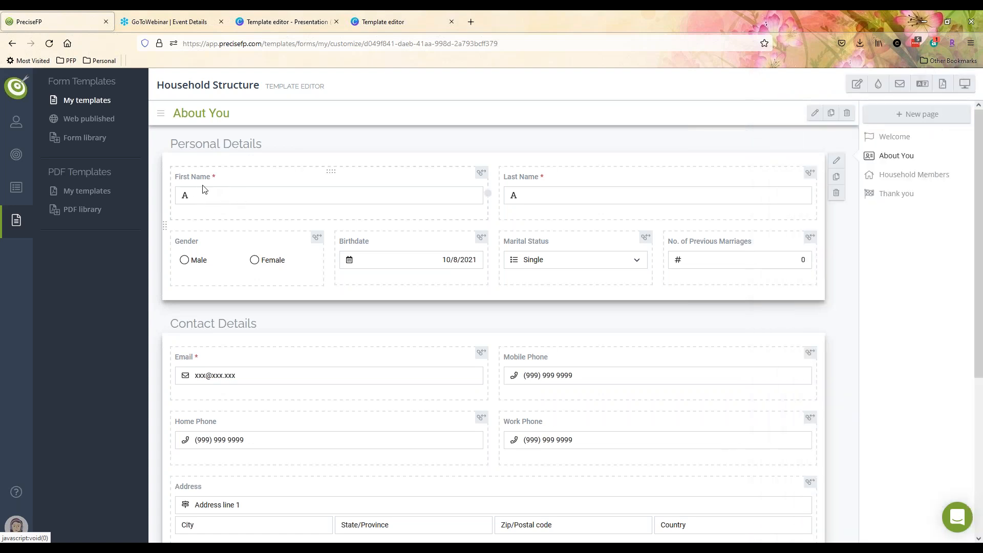
# - Open the Service Contract PDF template in the editor and bring up the Client name field's details
pyautogui.click(88, 191)
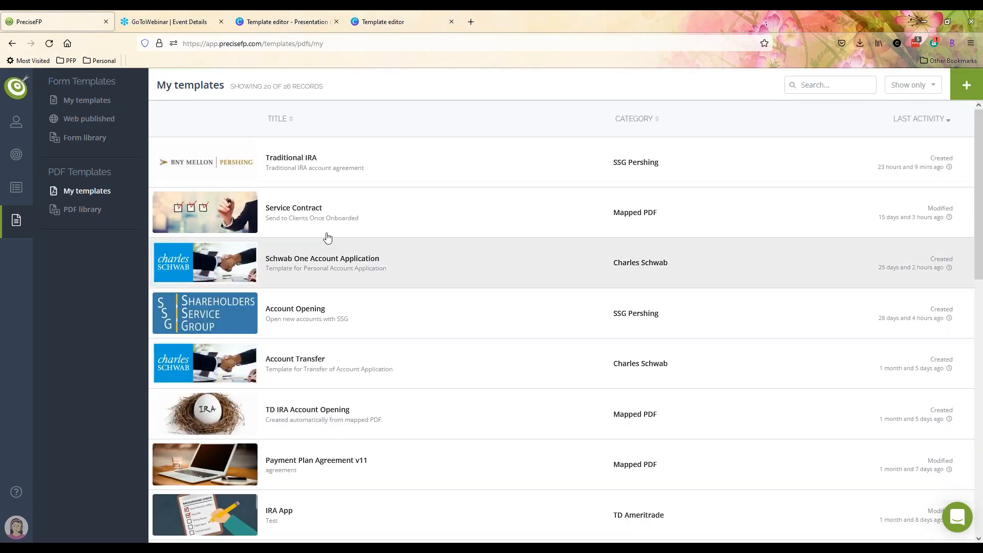
pyautogui.click(321, 217)
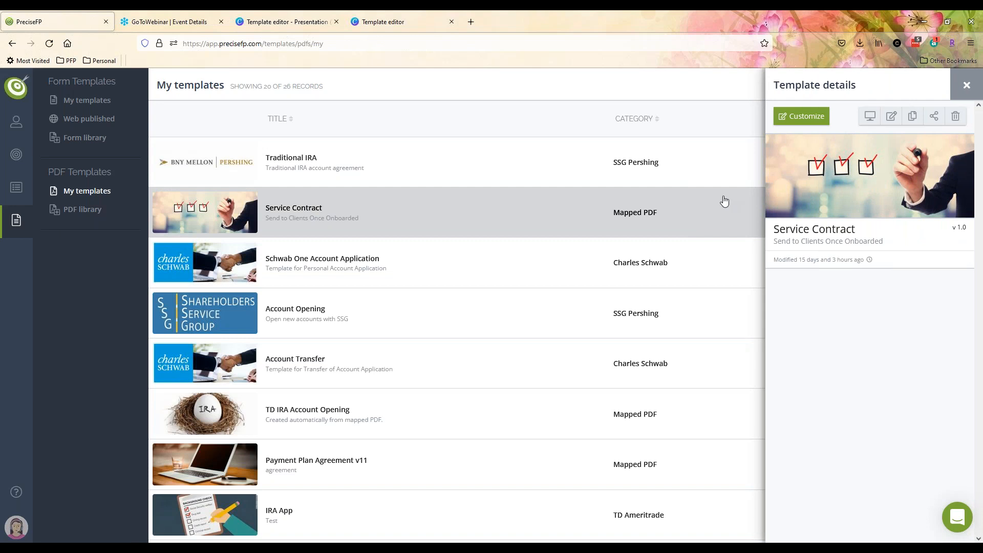
pyautogui.click(799, 118)
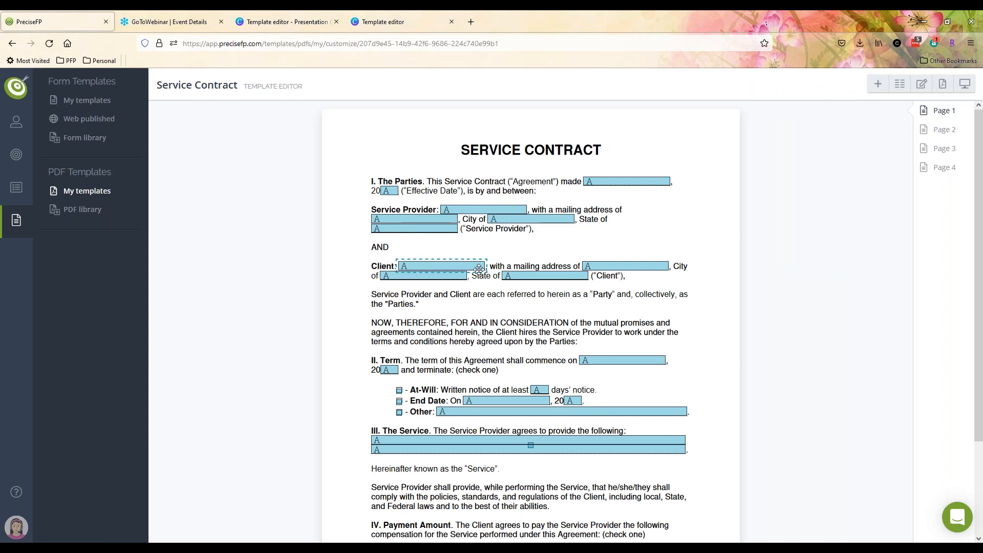
pyautogui.click(417, 265)
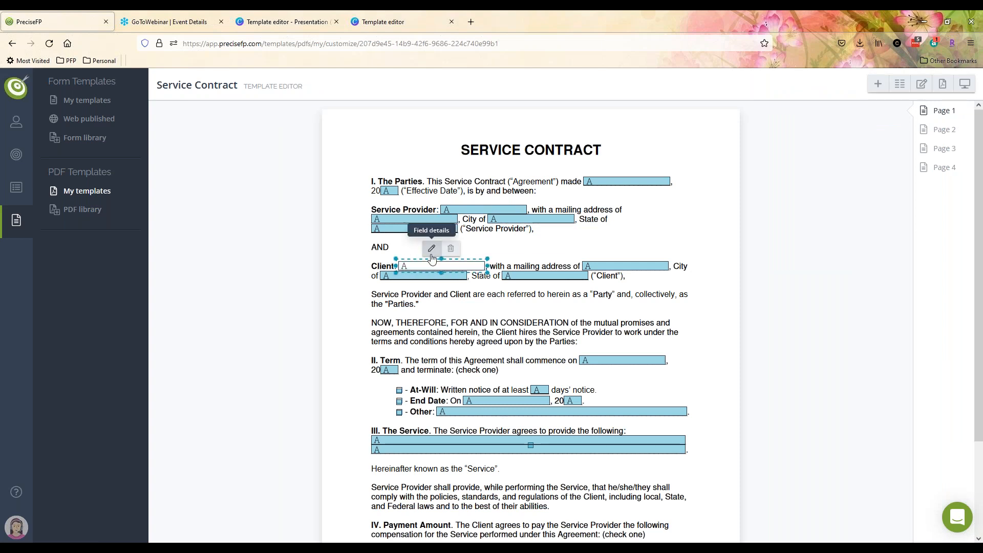
pyautogui.click(431, 248)
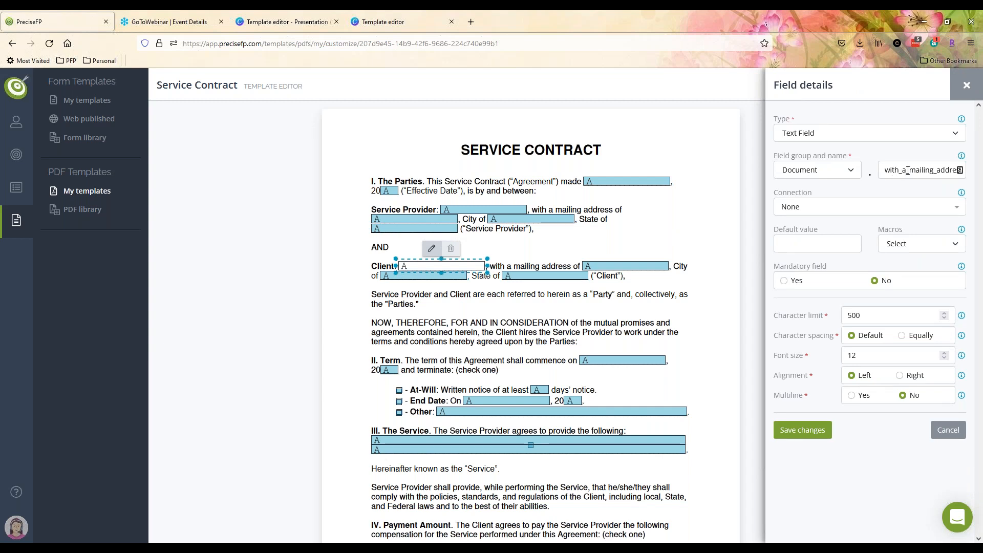
# - Review the Client name field's group options, then reopen its field details
pyautogui.click(829, 171)
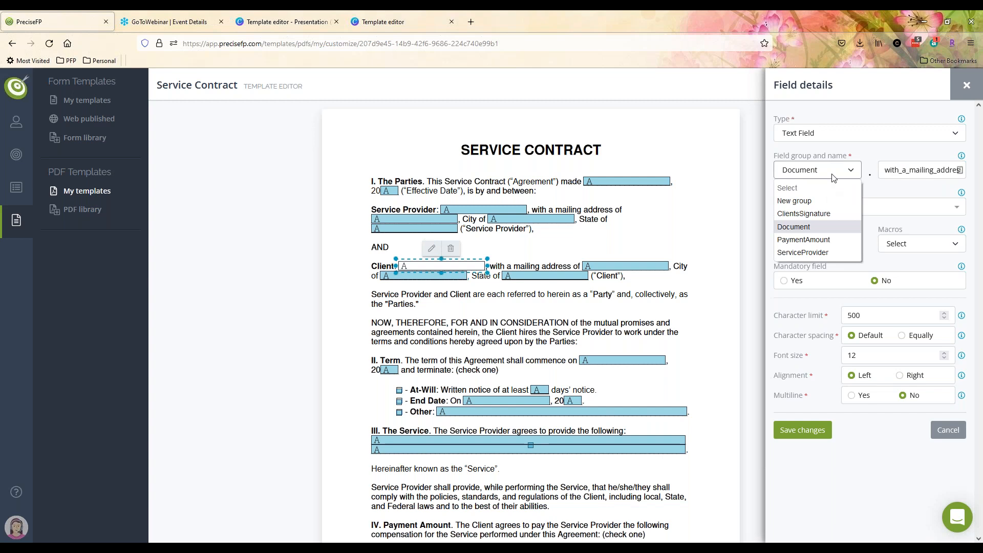
pyautogui.click(832, 177)
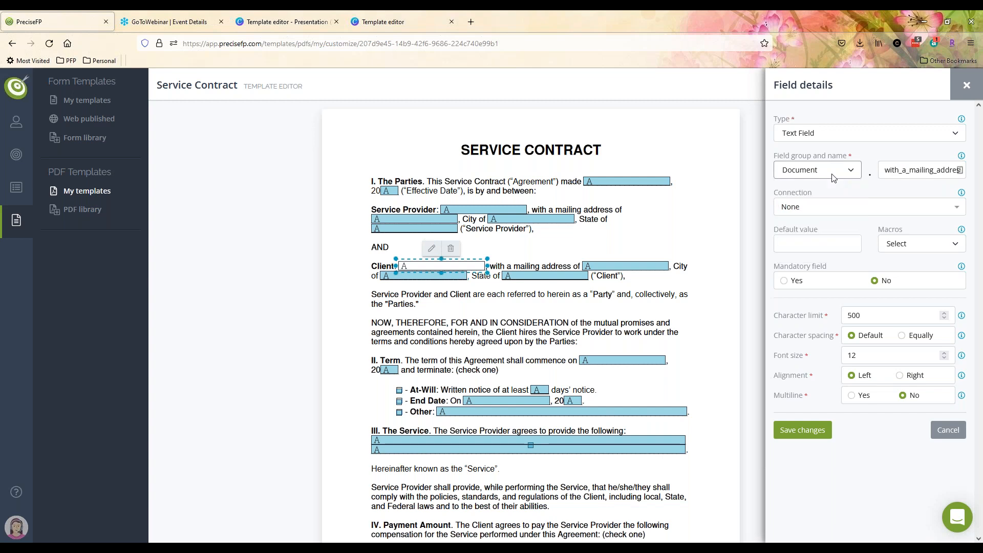
pyautogui.click(832, 178)
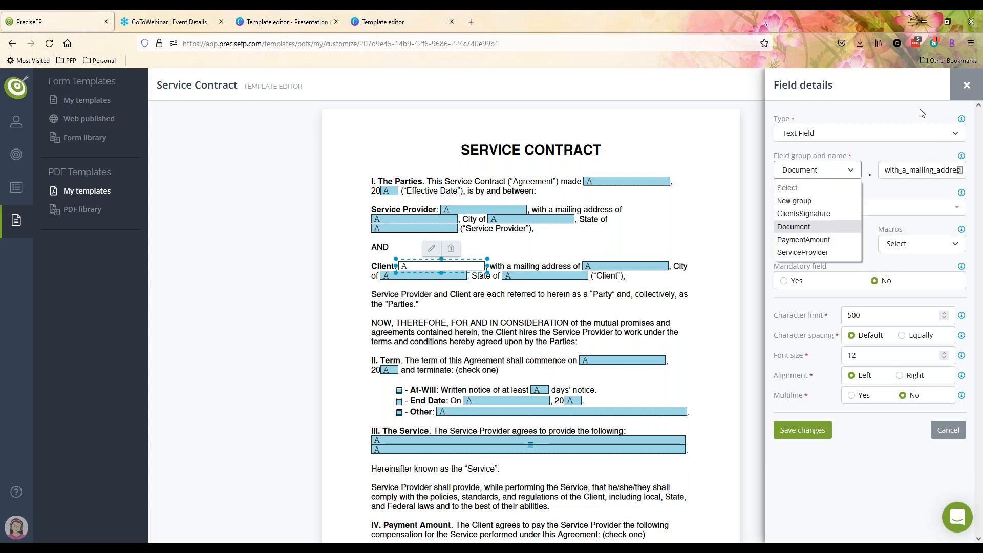
pyautogui.click(966, 85)
pyautogui.click(967, 85)
pyautogui.click(432, 265)
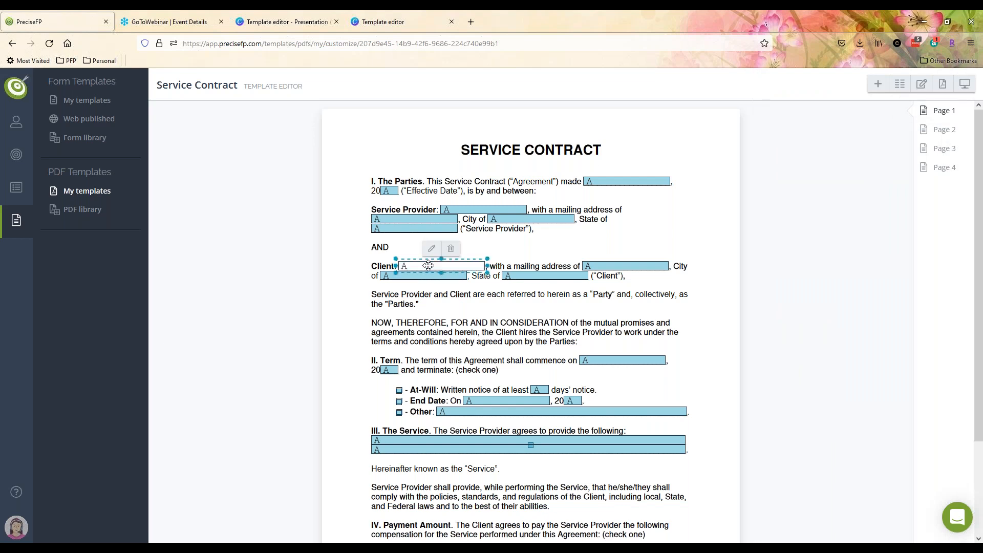
pyautogui.click(431, 248)
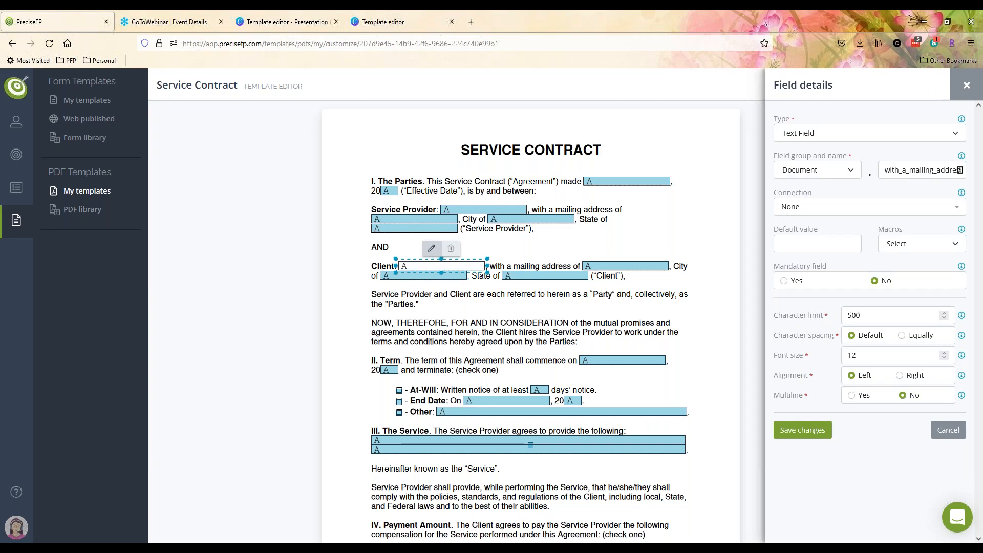
# - Set the field's group to ClientInfo and its name to ClientFirstName, save, and return to form templates
pyautogui.click(917, 174)
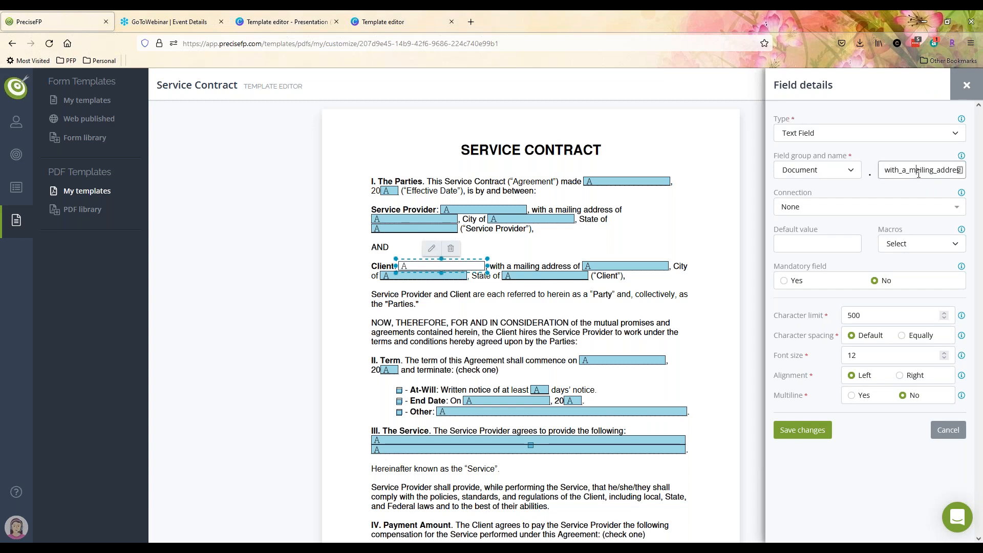
pyautogui.click(822, 174)
pyautogui.click(813, 197)
pyautogui.click(814, 174)
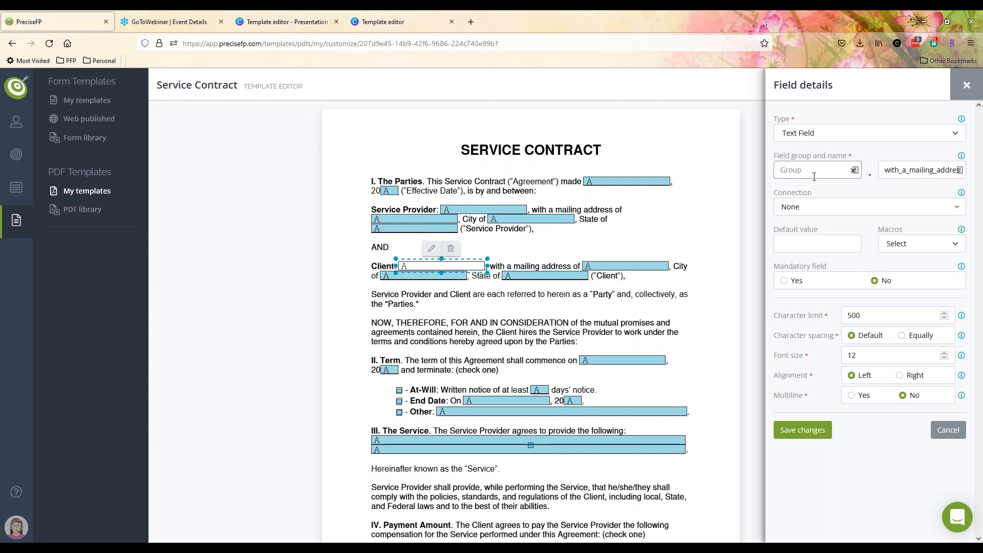
pyautogui.write('Client')
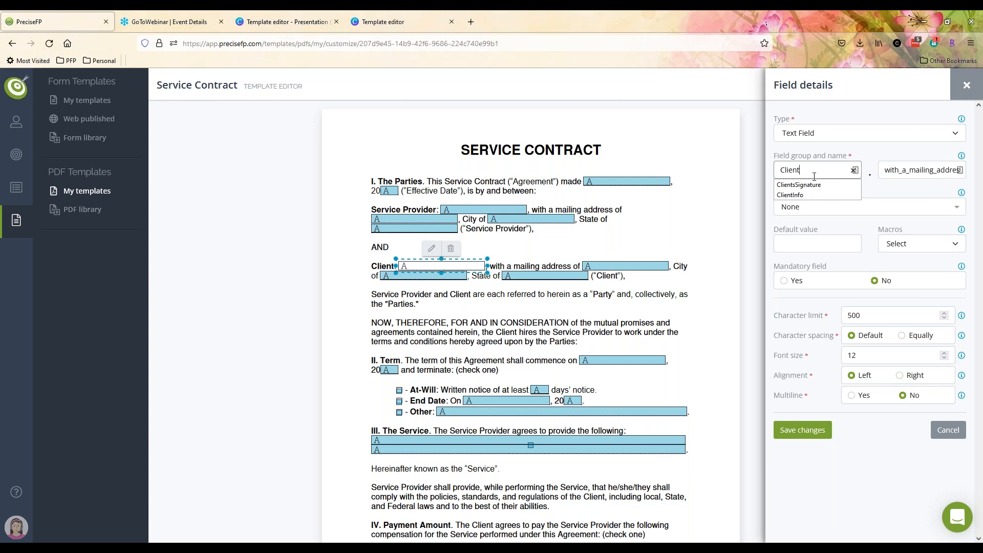
pyautogui.click(801, 195)
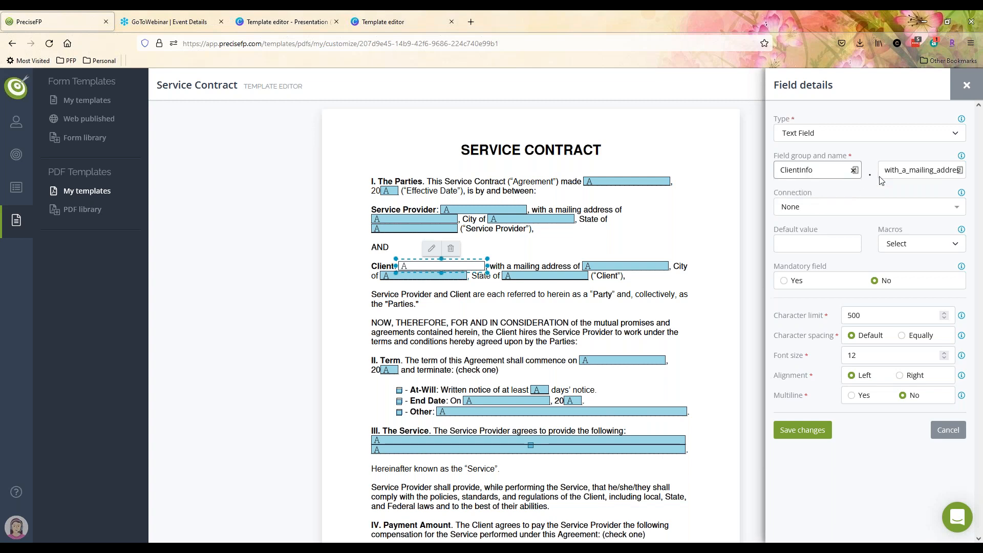
pyautogui.doubleClick(896, 171)
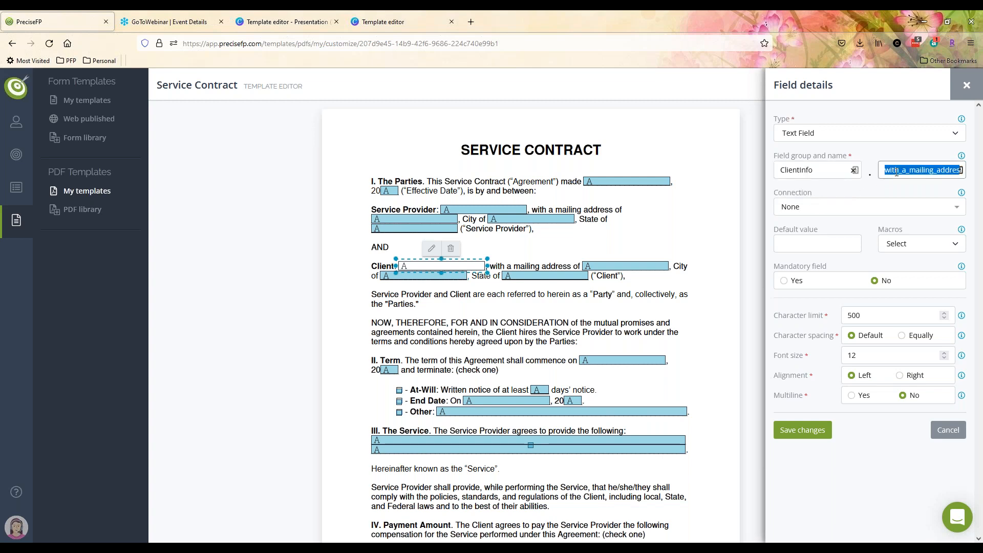
pyautogui.write('ClientFirstName')
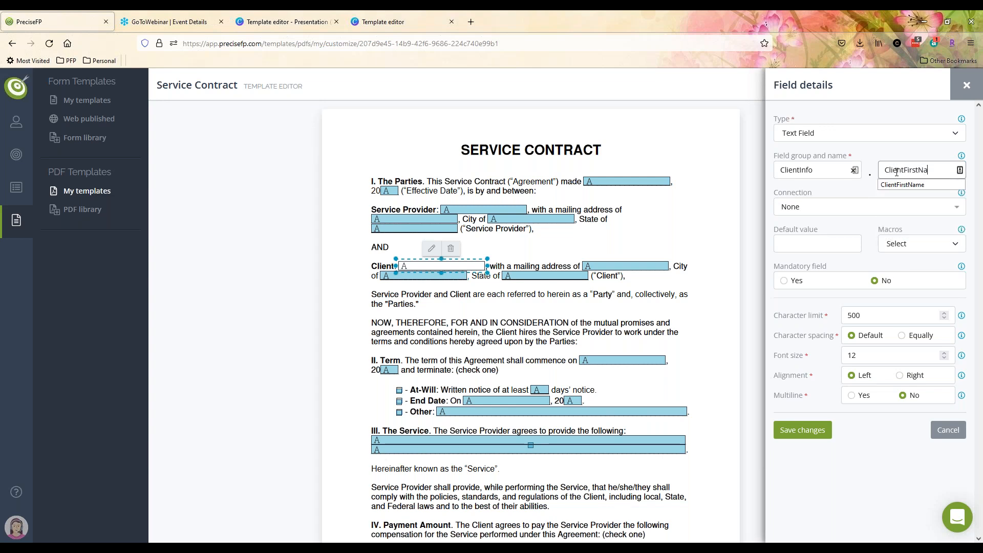
pyautogui.click(802, 429)
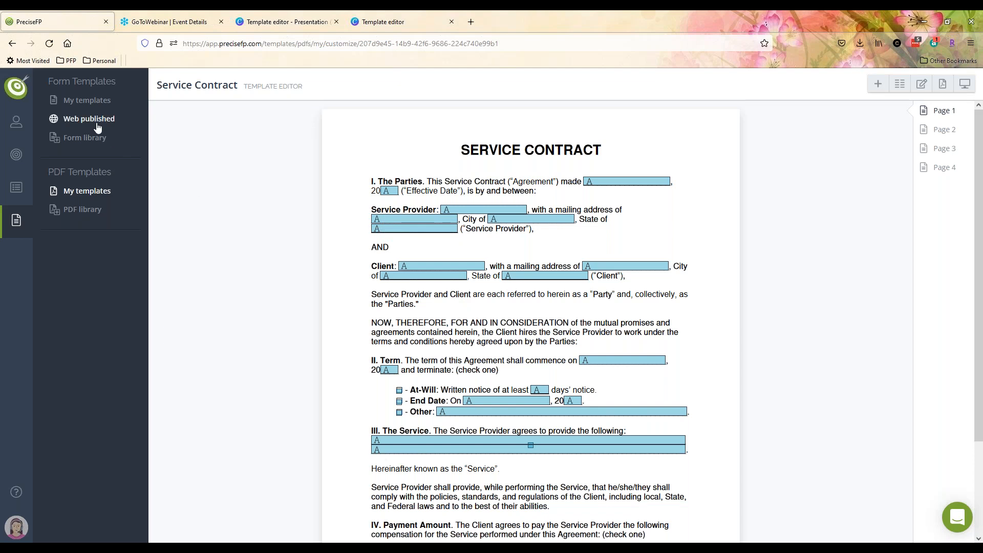
pyautogui.click(92, 106)
# - Open Household Structure for editing and bring up First Name's PDF connections on the About You page
pyautogui.click(304, 168)
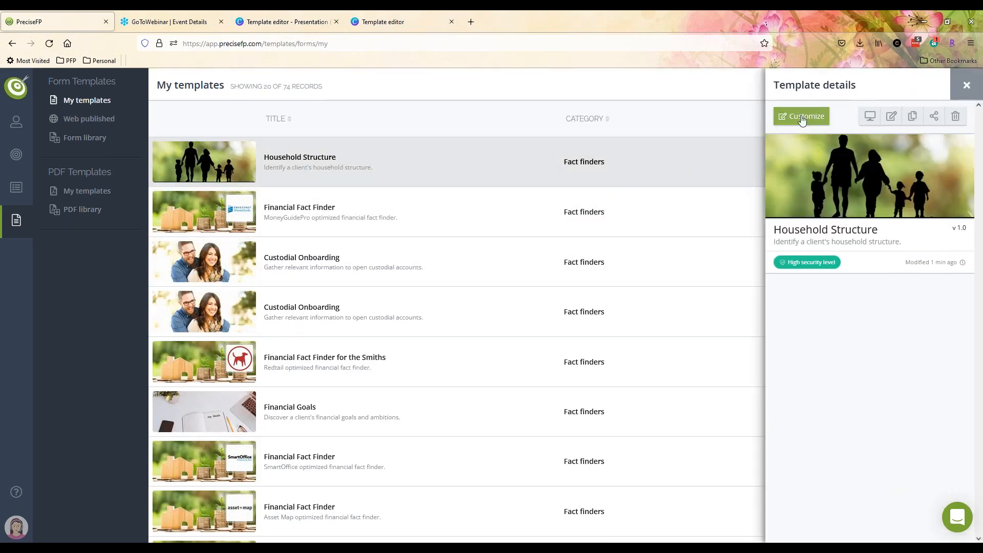
pyautogui.click(802, 118)
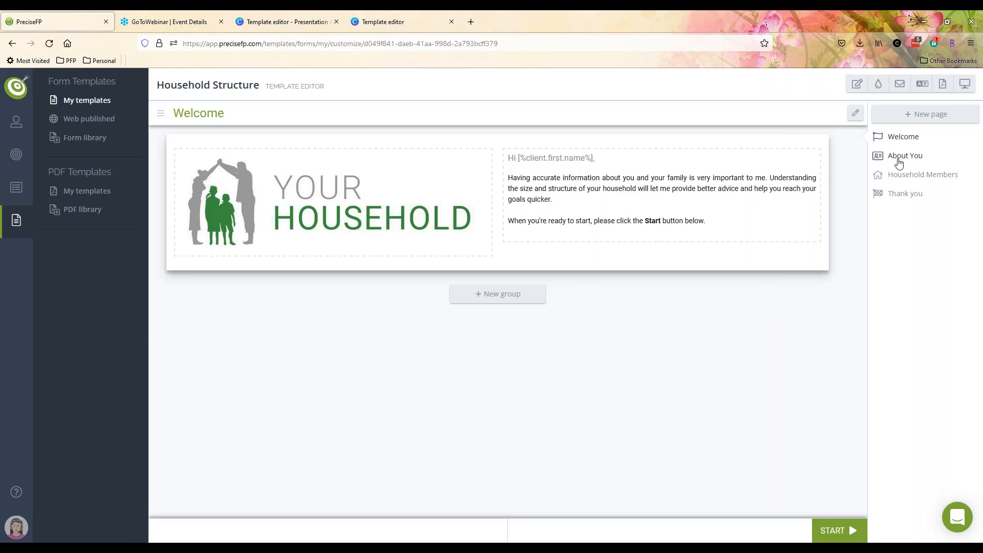
pyautogui.click(899, 158)
pyautogui.click(282, 202)
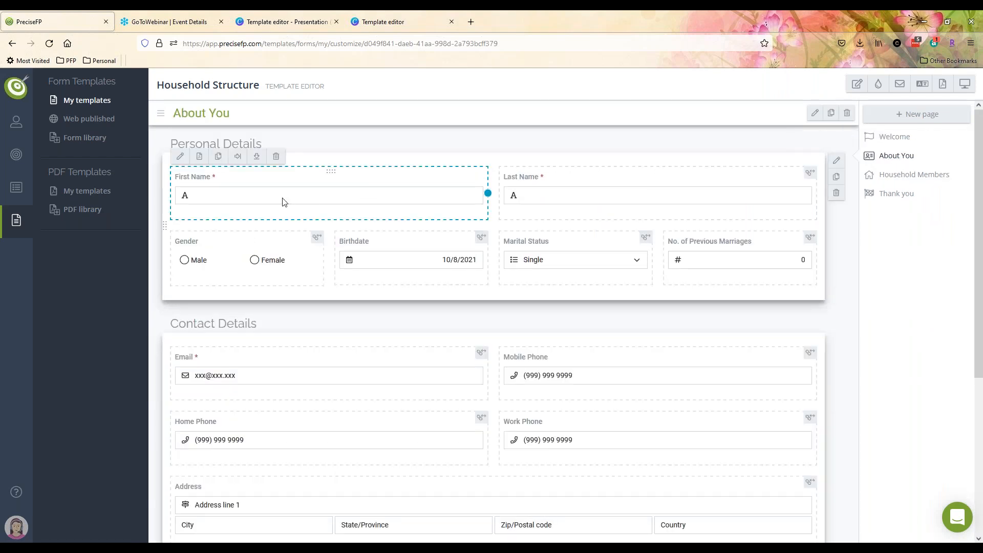
pyautogui.click(199, 156)
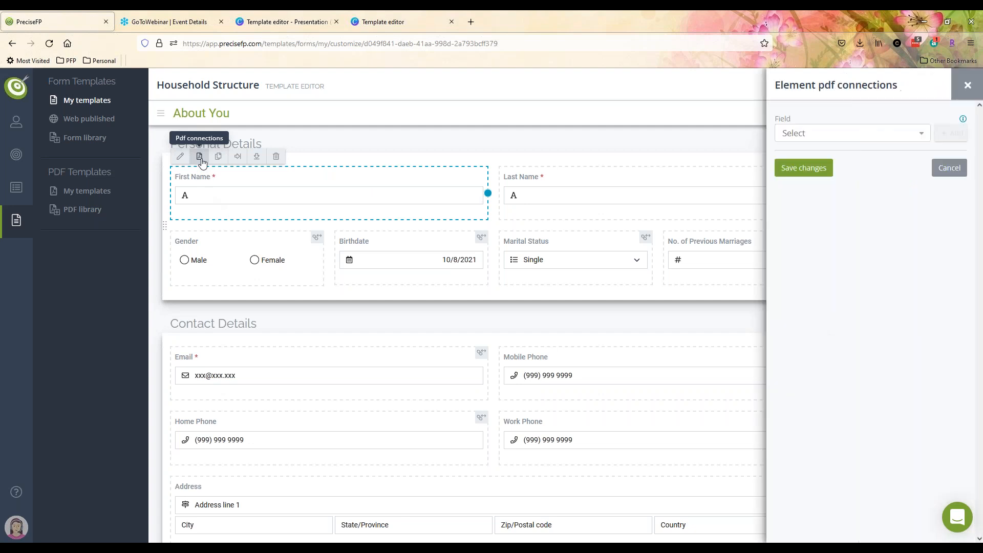
# - Add a ClientInfo.ClientFirstName connection, check its From source, then close without saving
pyautogui.click(907, 135)
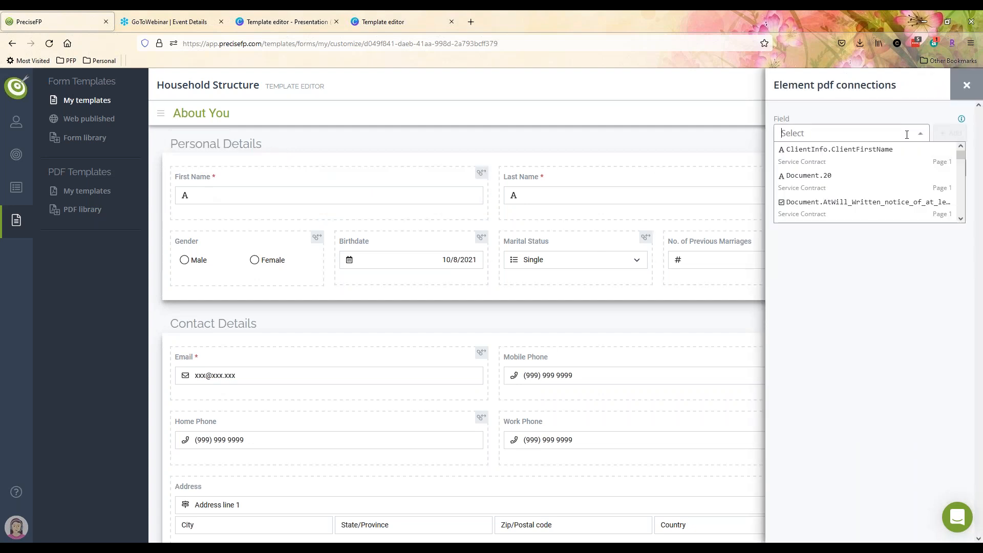
pyautogui.scroll(-4, 841, 191)
pyautogui.scroll(-5, 842, 191)
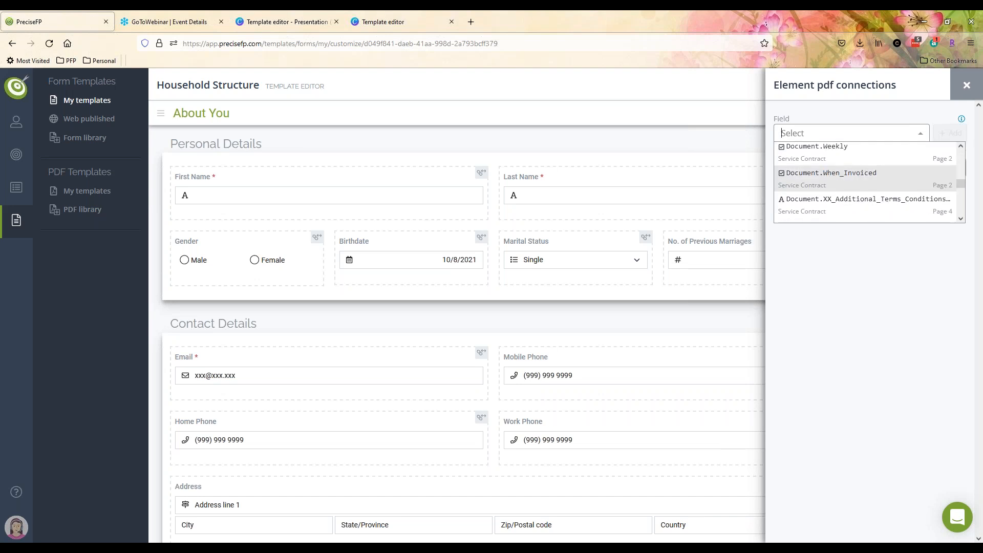
pyautogui.scroll(9, 842, 184)
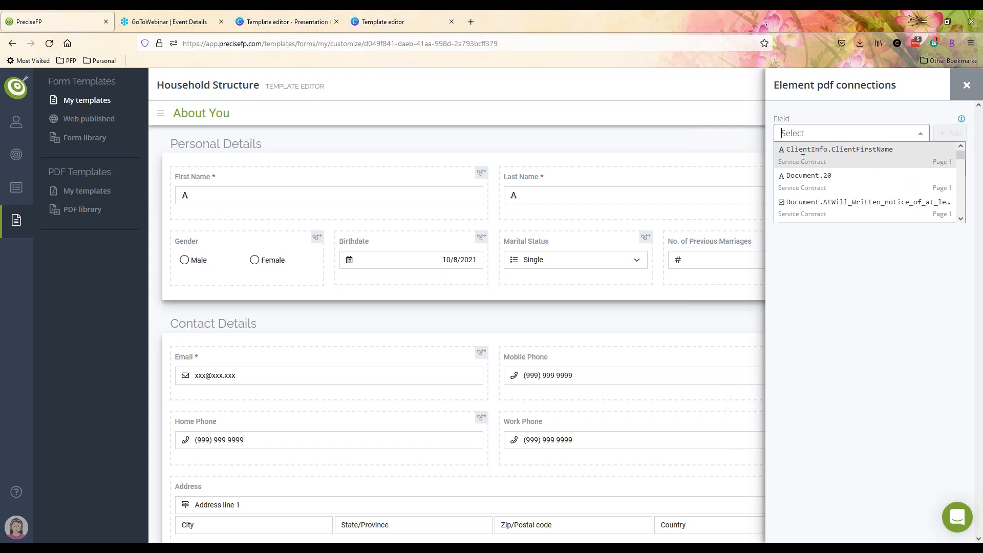
pyautogui.click(876, 159)
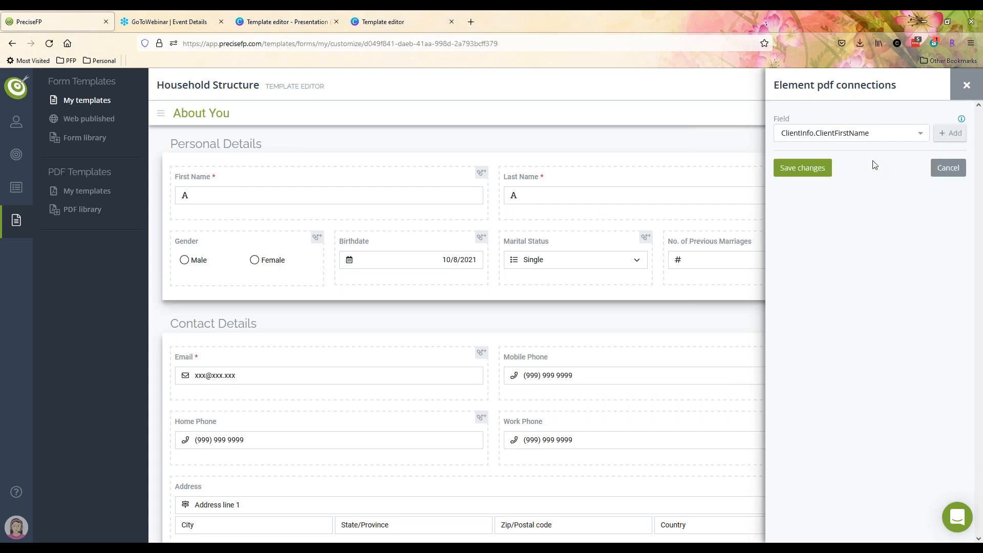
pyautogui.click(953, 134)
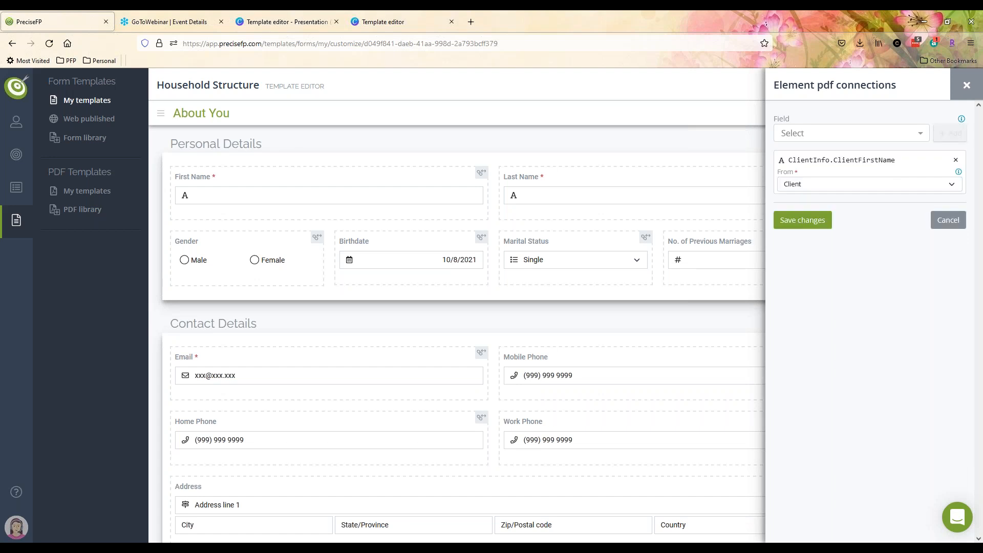
pyautogui.click(877, 185)
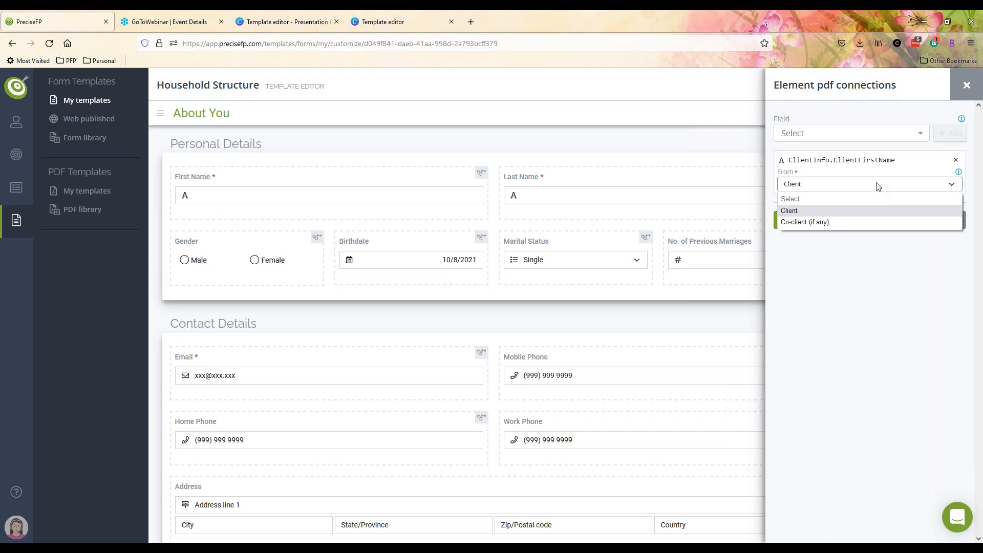
pyautogui.click(966, 85)
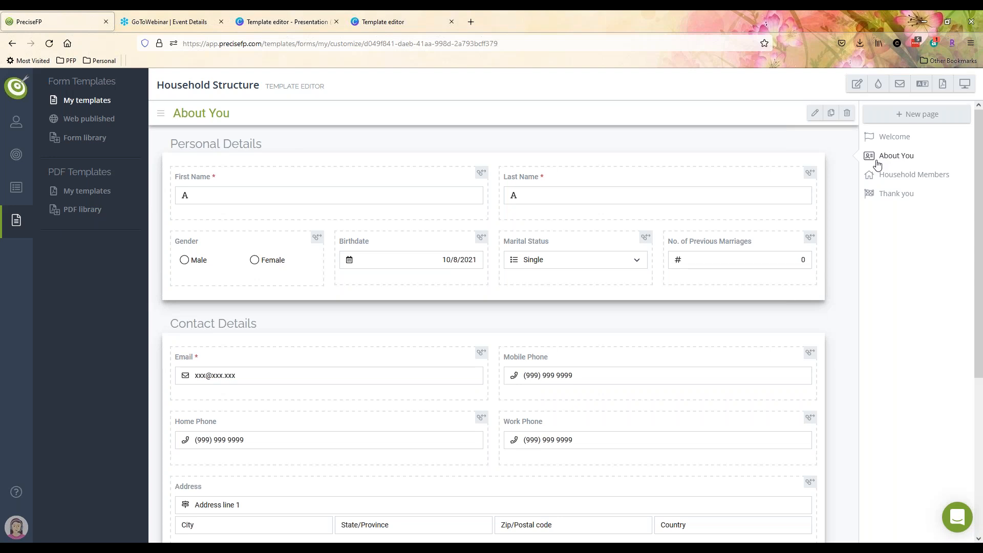
pyautogui.click(964, 87)
pyautogui.click(915, 467)
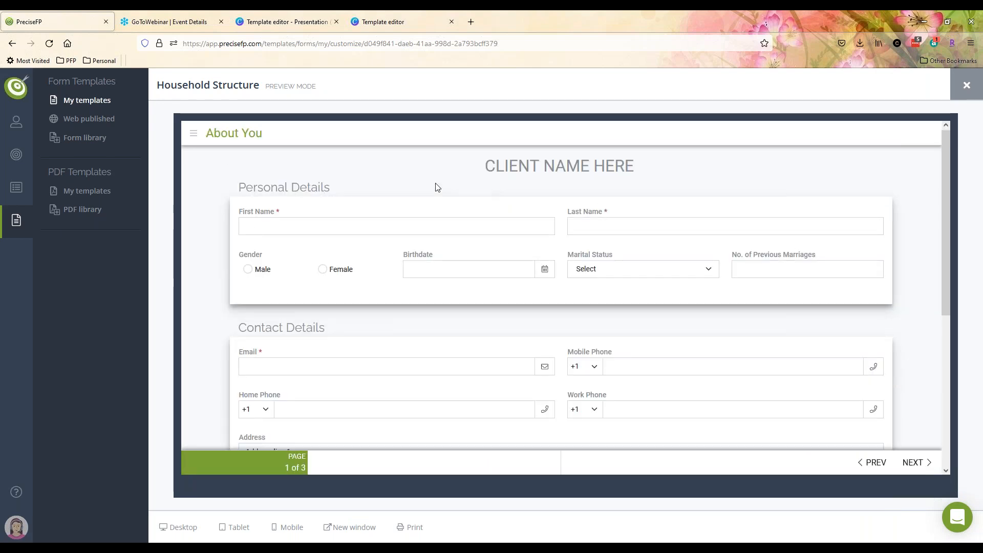
pyautogui.scroll(-5, 732, 340)
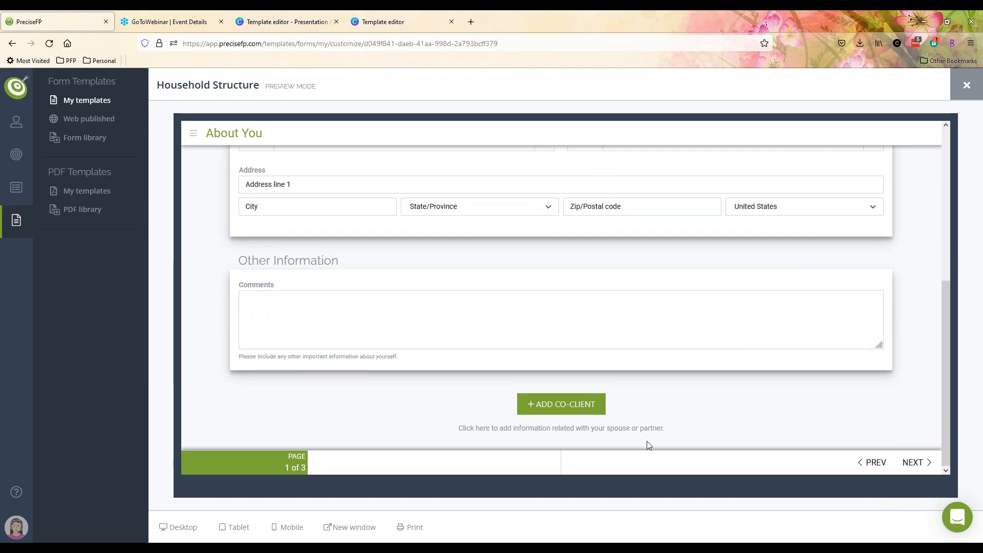
pyautogui.click(558, 404)
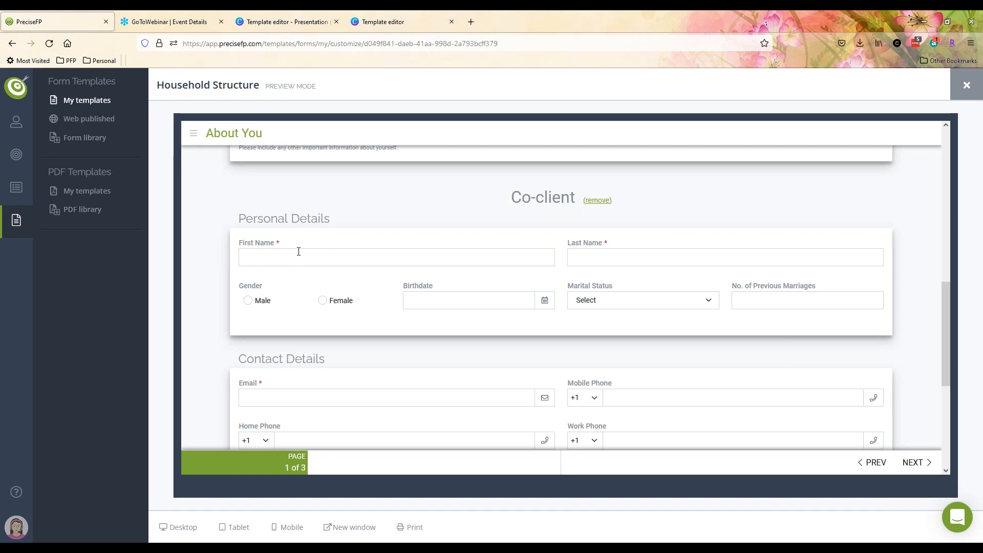
pyautogui.scroll(-2, 335, 320)
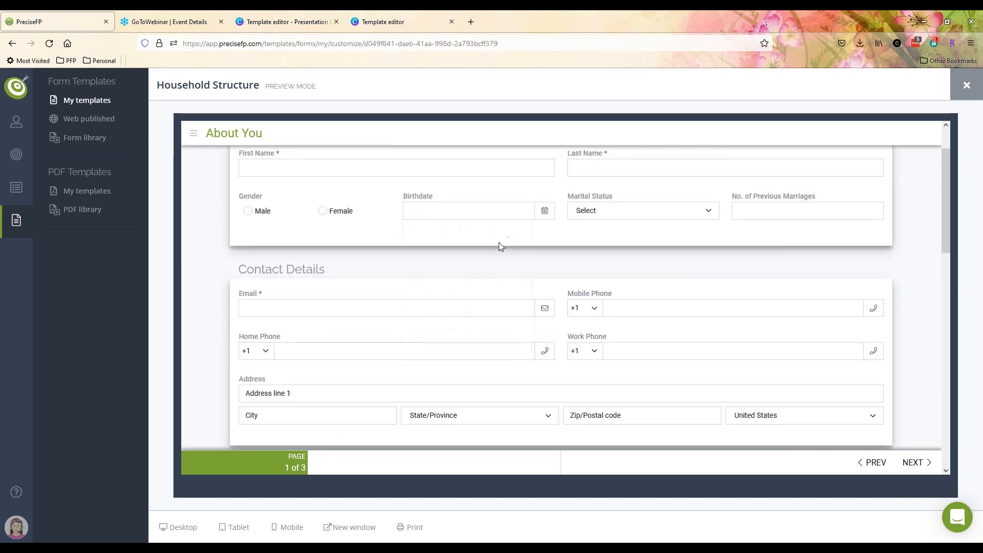
pyautogui.scroll(4, 500, 245)
pyautogui.scroll(-2, 318, 246)
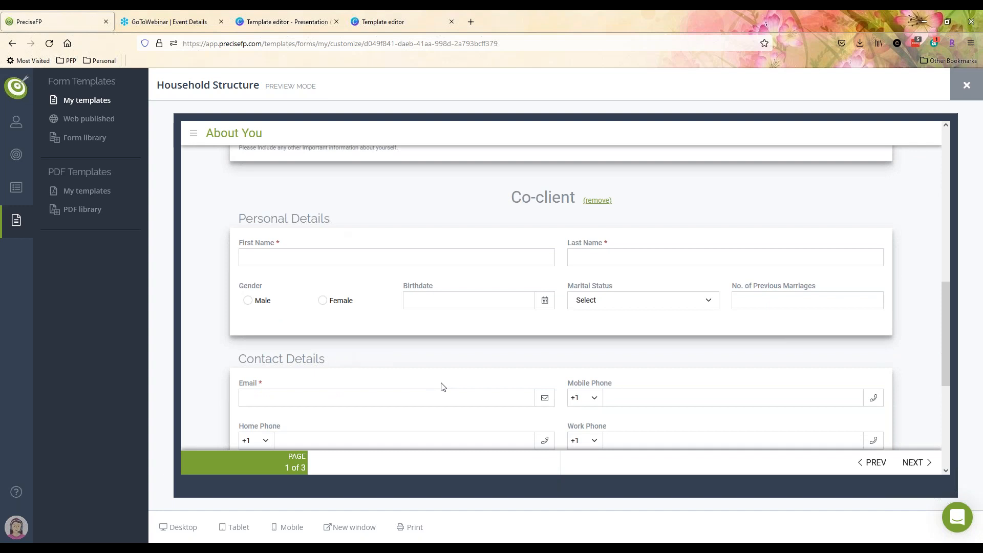
pyautogui.click(966, 84)
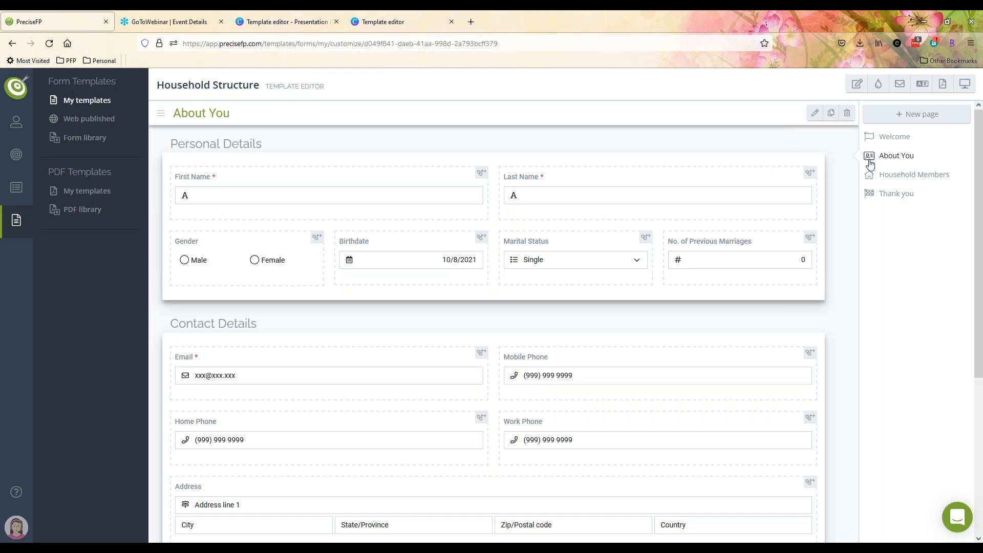
# - Connect First Name to PDF field ClientInfo.ClientFirstName, drawn from Client, and save the connection
pyautogui.click(815, 114)
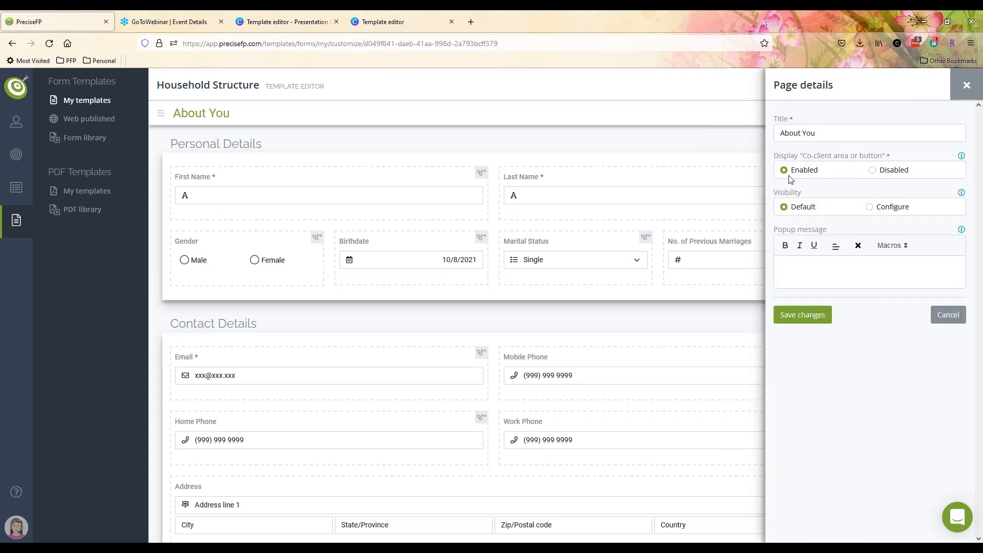
pyautogui.click(966, 85)
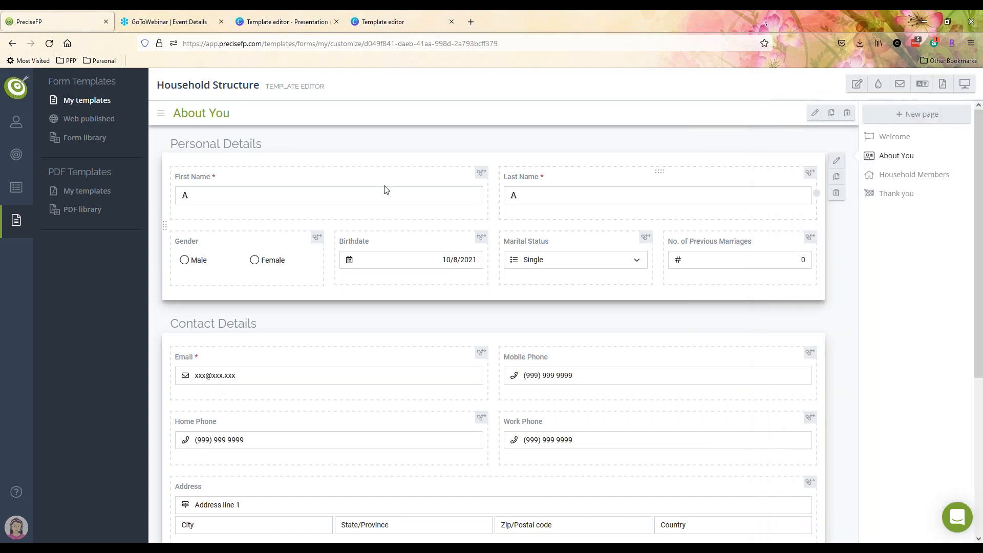
pyautogui.click(237, 184)
pyautogui.click(199, 160)
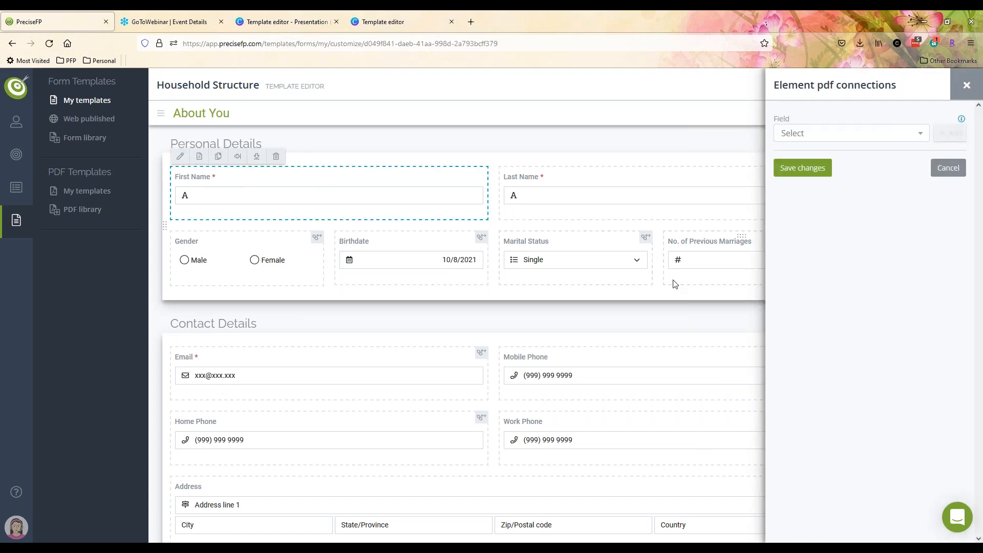
pyautogui.click(891, 134)
pyautogui.click(827, 158)
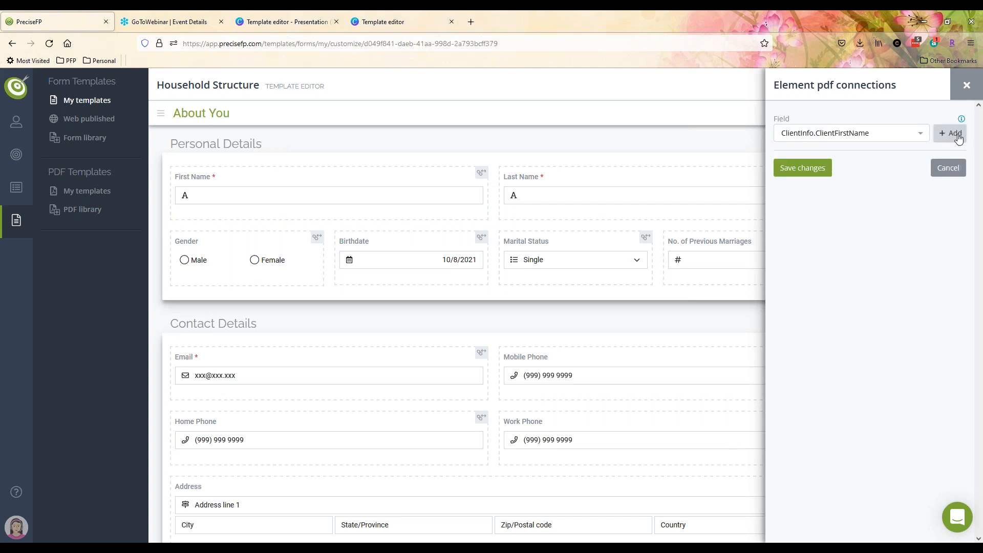
pyautogui.click(955, 134)
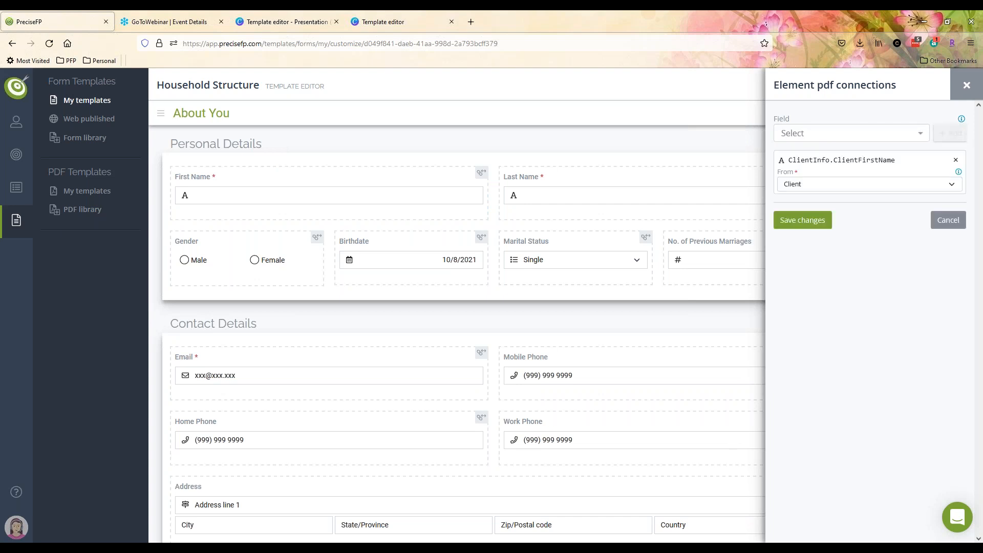
pyautogui.click(829, 184)
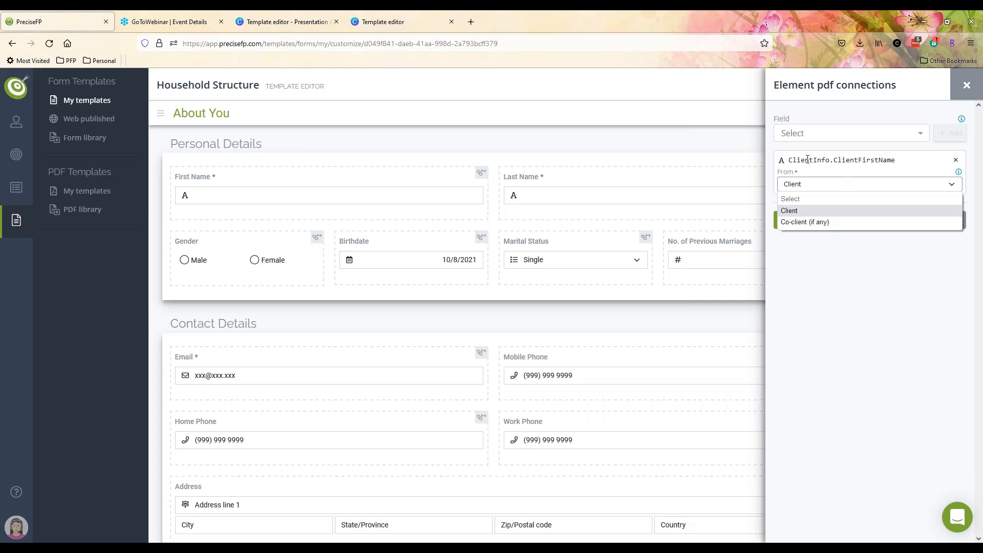
pyautogui.click(809, 212)
pyautogui.click(821, 221)
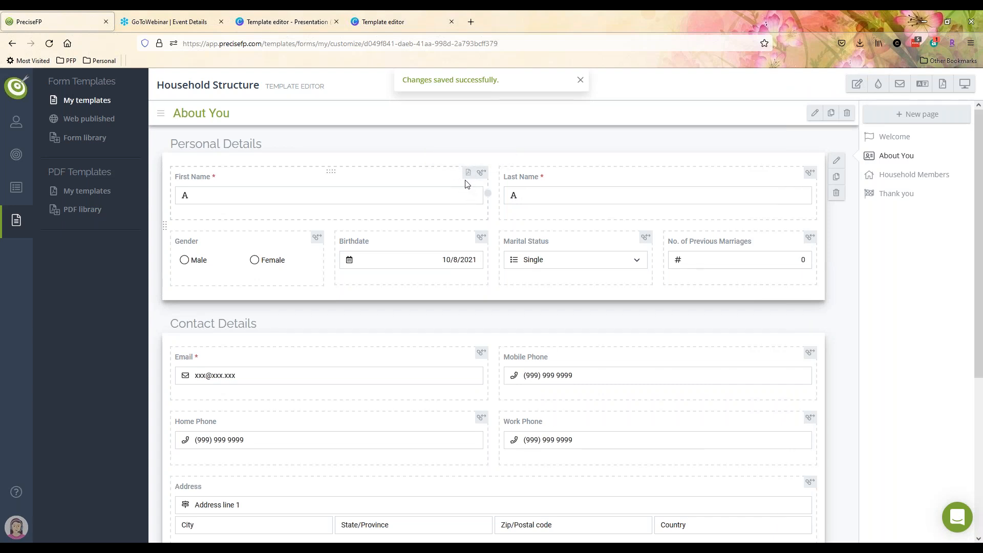
pyautogui.moveTo(472, 178)
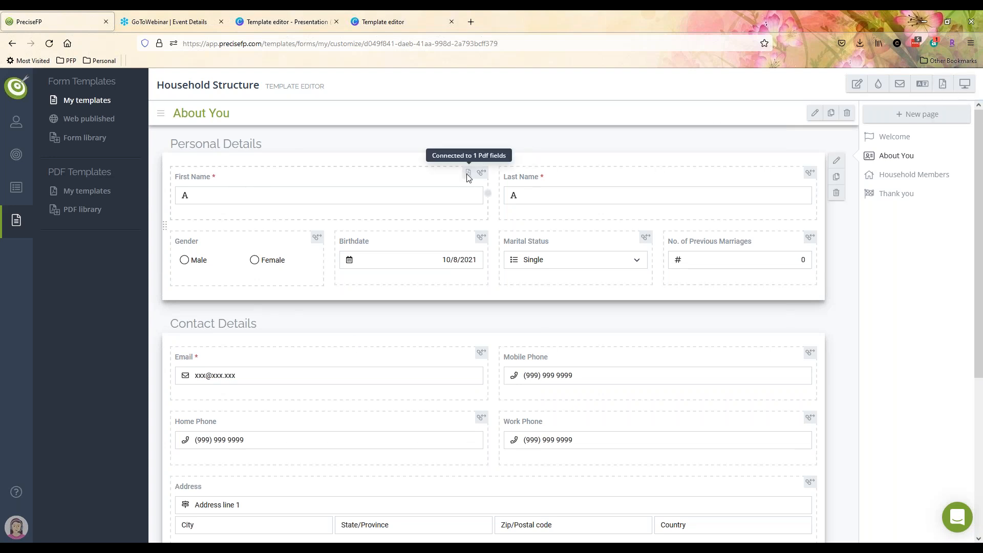
pyautogui.click(940, 85)
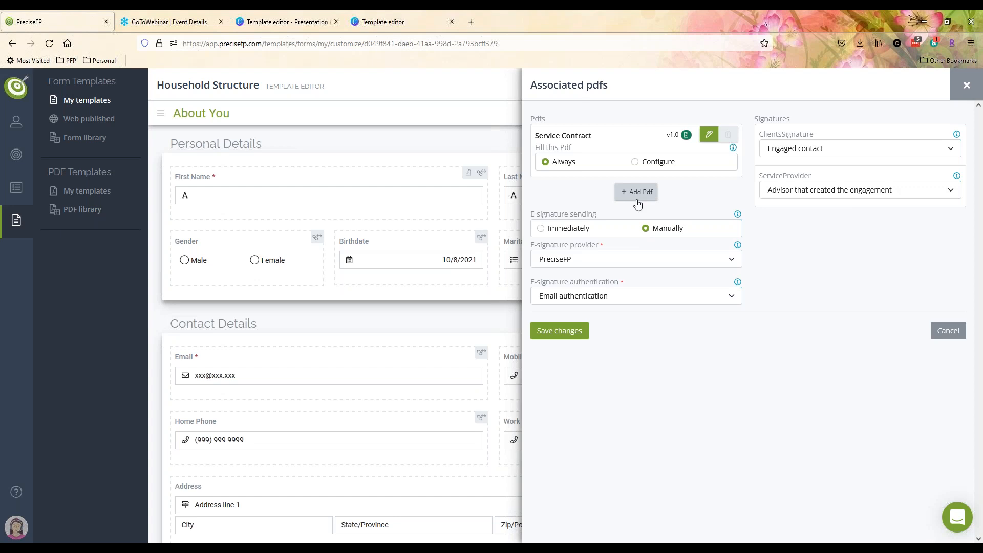
pyautogui.click(967, 85)
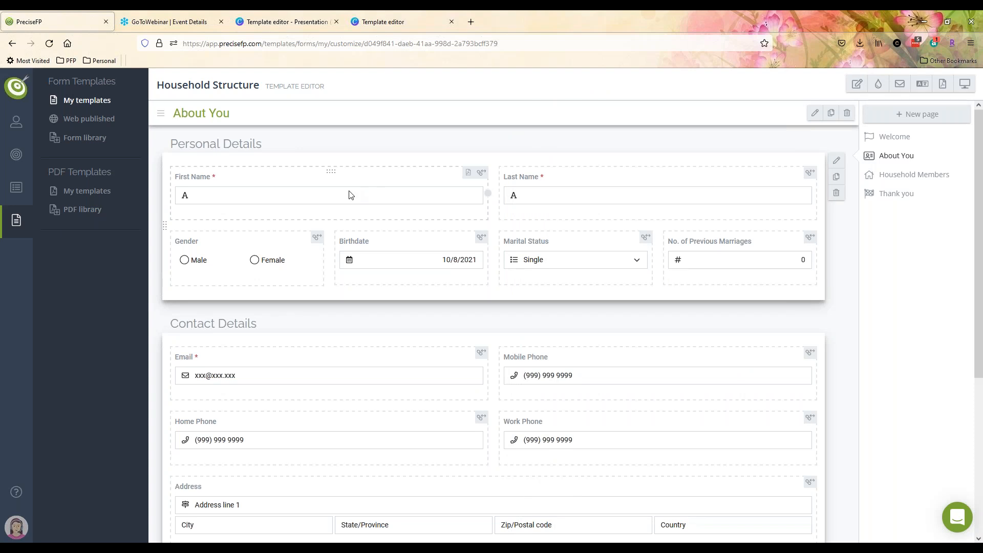
pyautogui.click(350, 195)
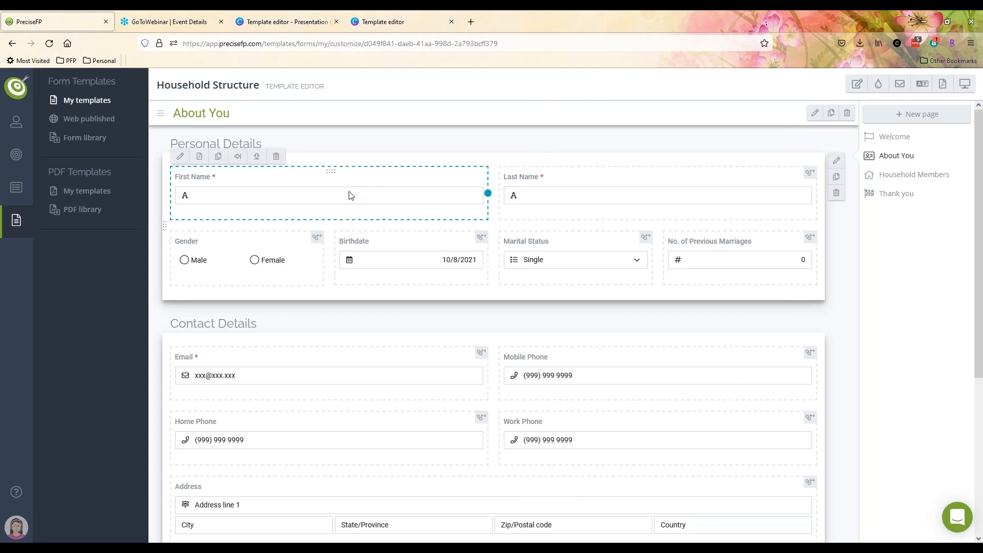
pyautogui.click(199, 156)
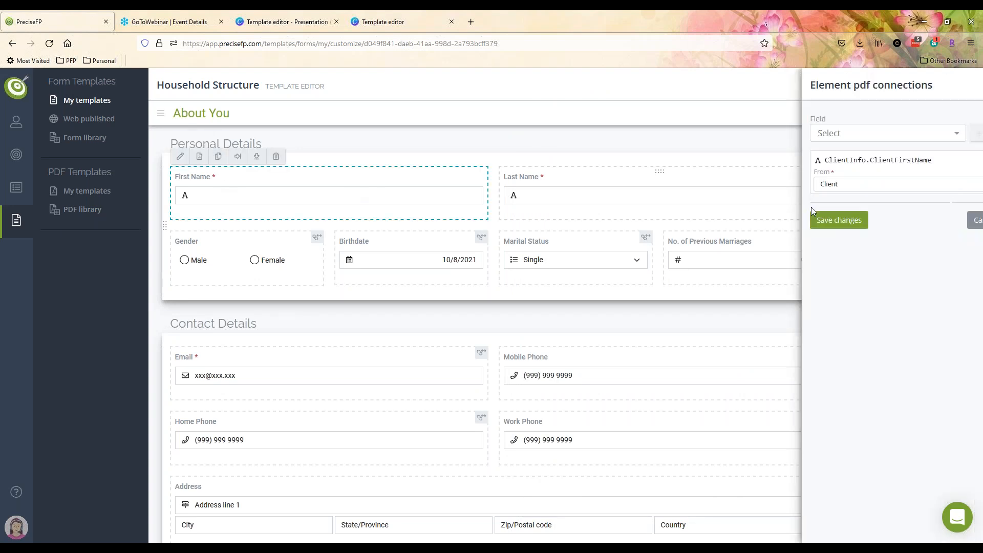
pyautogui.click(903, 135)
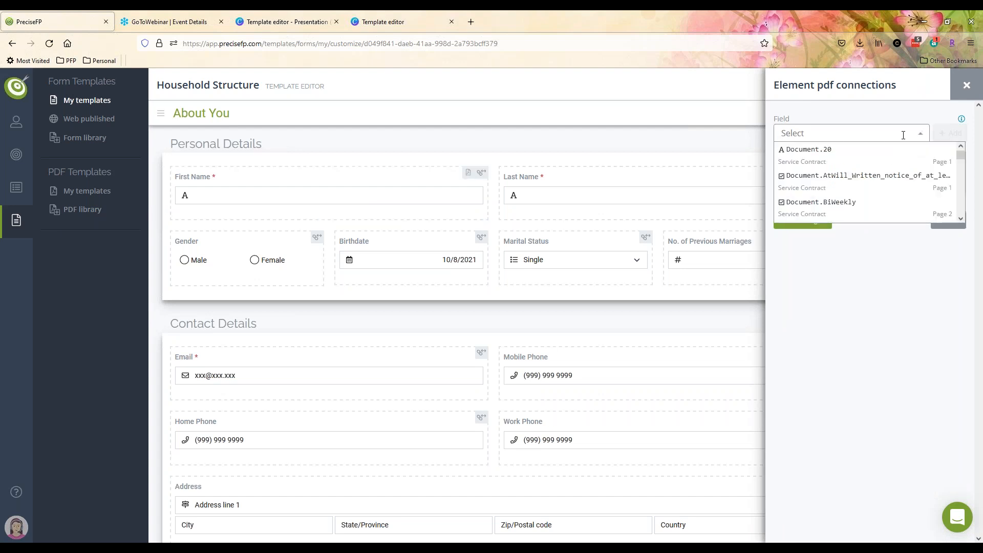
pyautogui.click(931, 131)
pyautogui.click(967, 86)
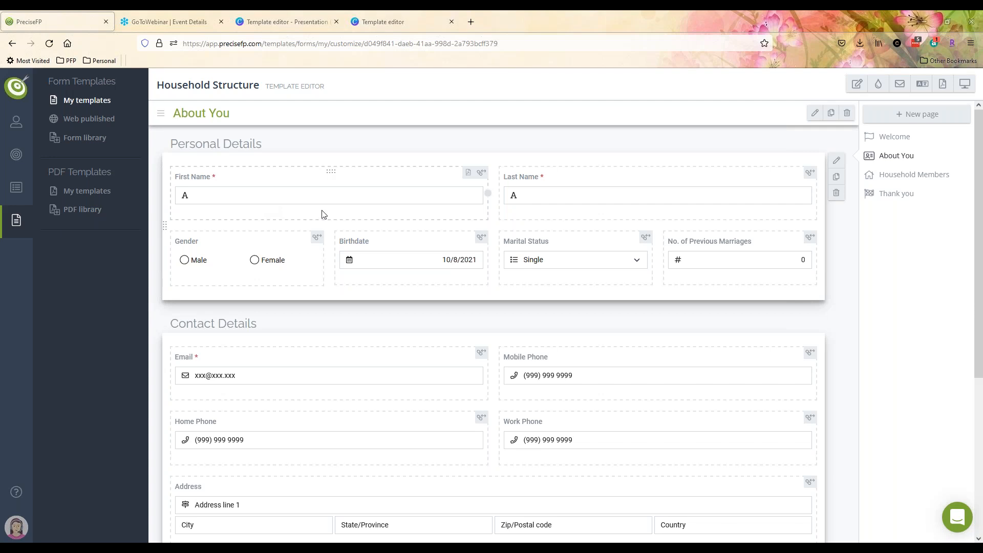
# - Inspect First Name and the template settings, toggling blocking navigation on and off without saving
pyautogui.click(264, 202)
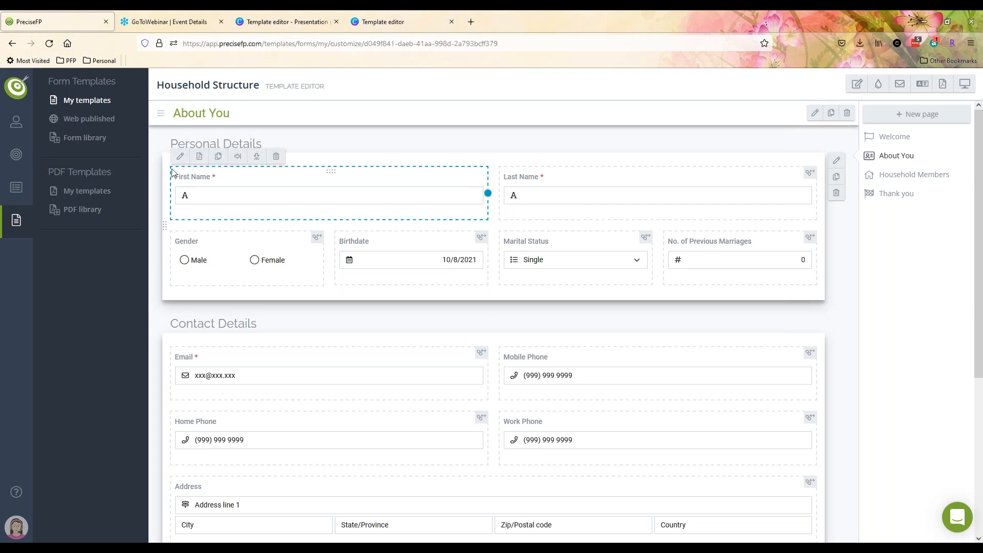
pyautogui.click(188, 164)
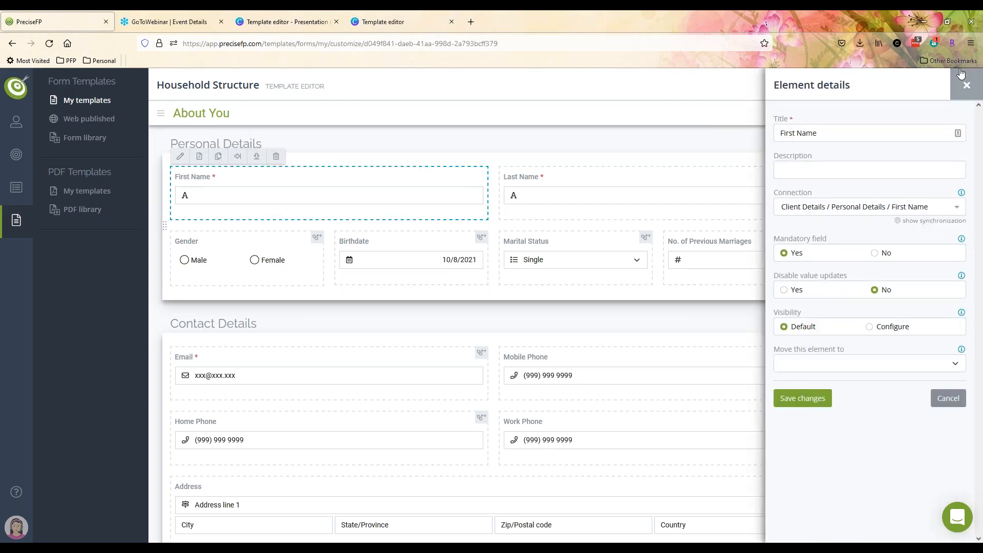
pyautogui.click(967, 85)
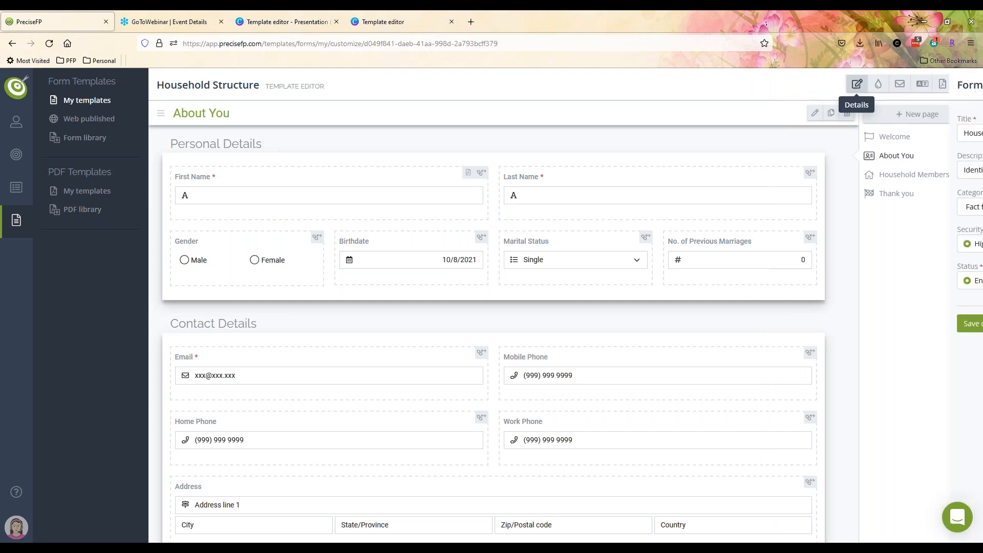
pyautogui.click(853, 84)
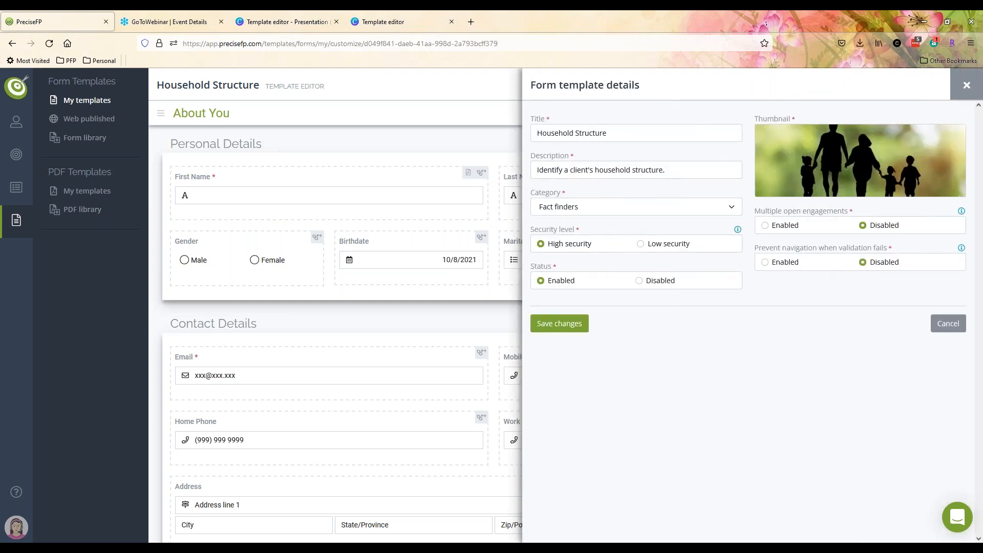
pyautogui.click(765, 263)
pyautogui.click(863, 262)
pyautogui.click(948, 323)
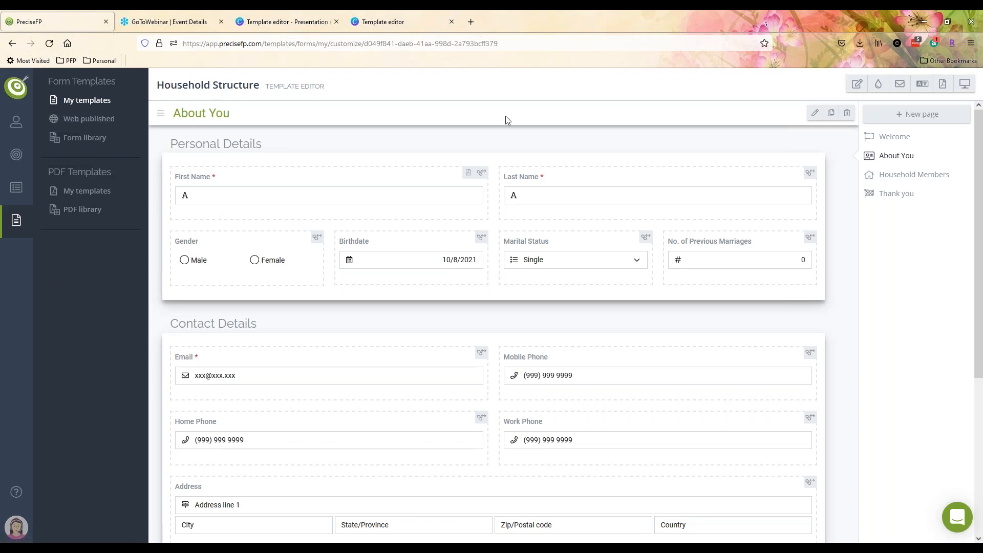
# - Retitle the template to 'Household Structure v21' and save it
pyautogui.click(856, 84)
pyautogui.click(634, 138)
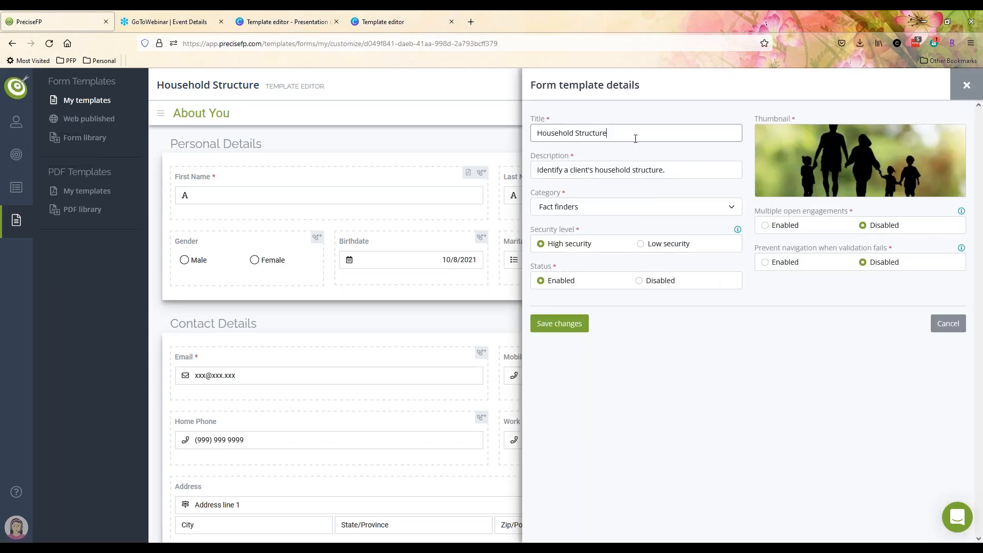
pyautogui.write('v21')
pyautogui.click(551, 332)
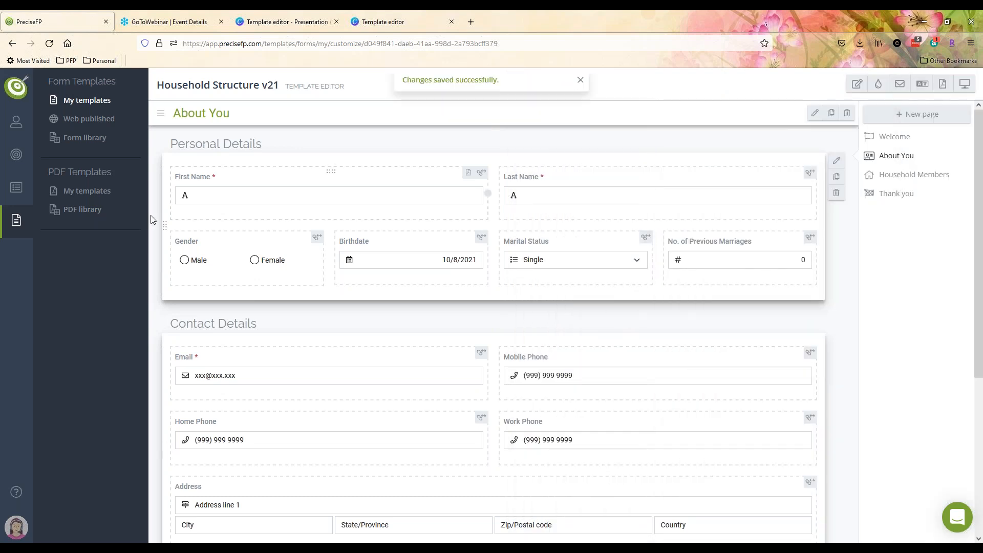
# - From the Clients accounts list, open the client and start a form-template engagement
pyautogui.click(17, 123)
pyautogui.click(77, 139)
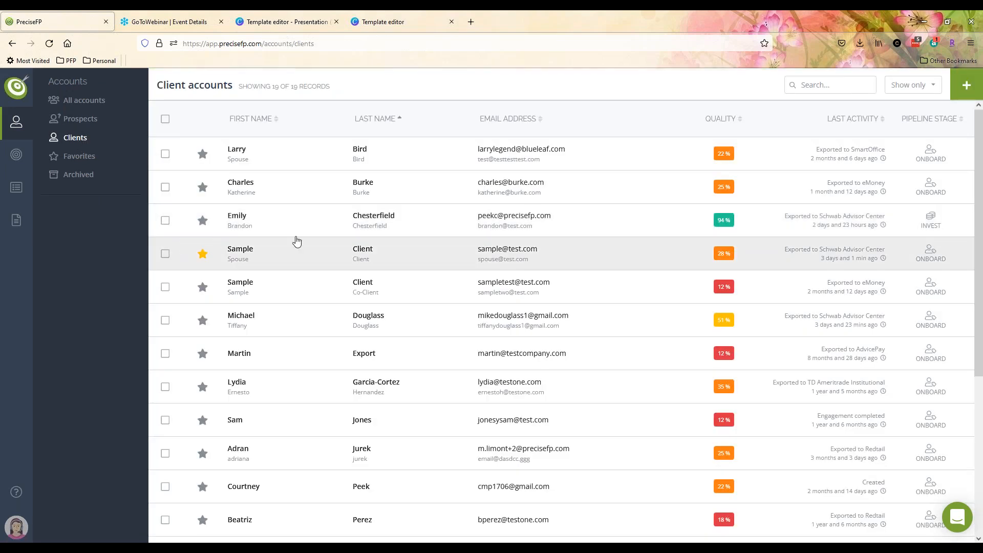
pyautogui.click(332, 233)
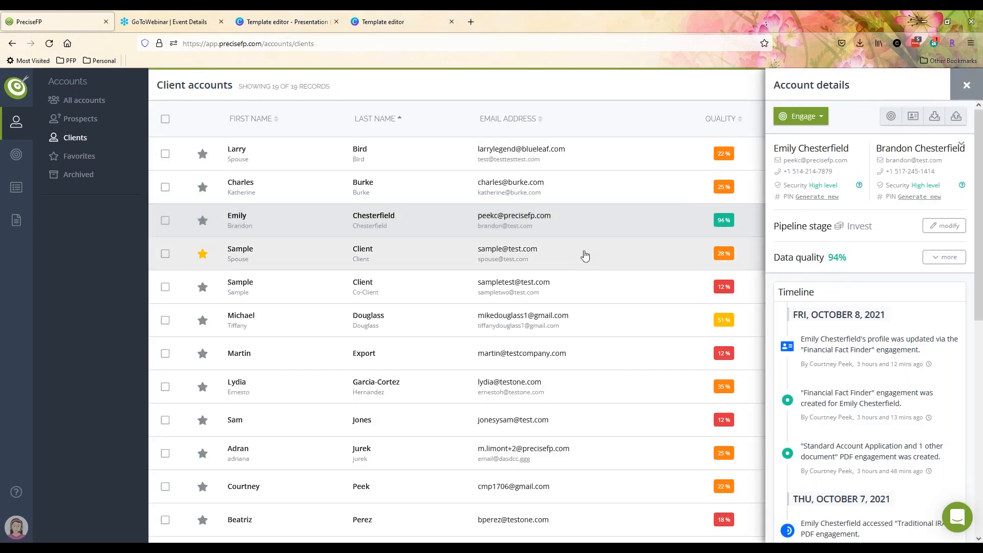
pyautogui.click(817, 117)
pyautogui.click(816, 138)
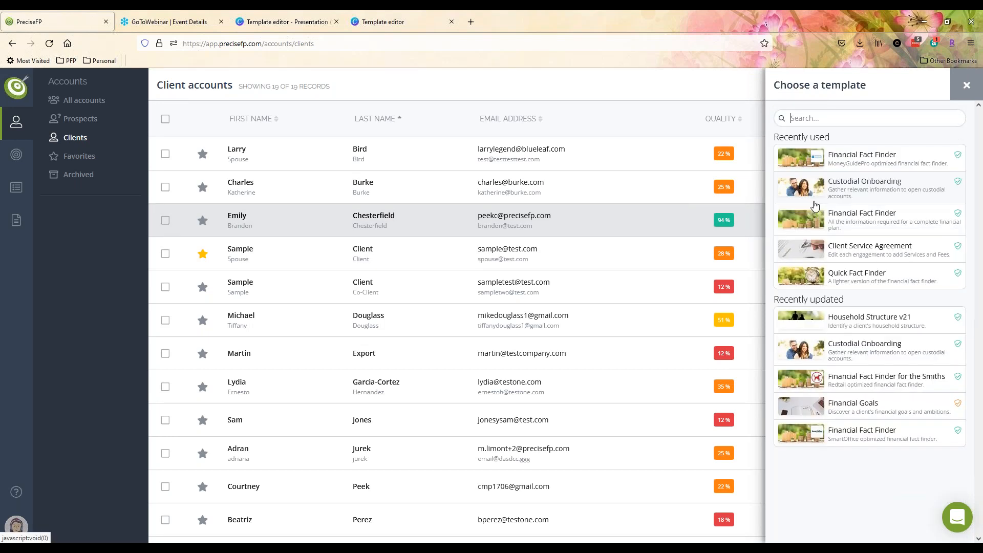
# - Create a Household Structure v21 engagement with Review/edit first and open it for editing
pyautogui.click(862, 325)
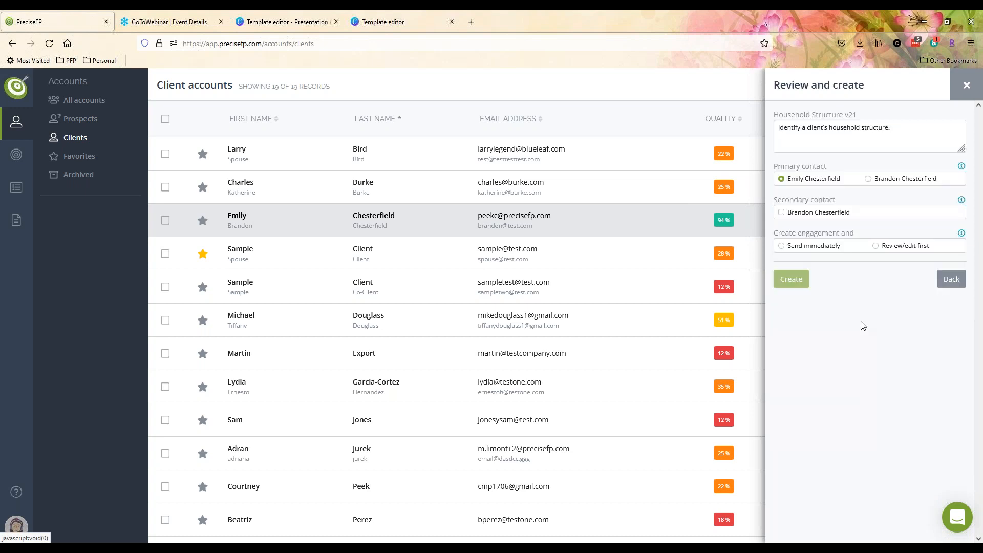
pyautogui.click(875, 247)
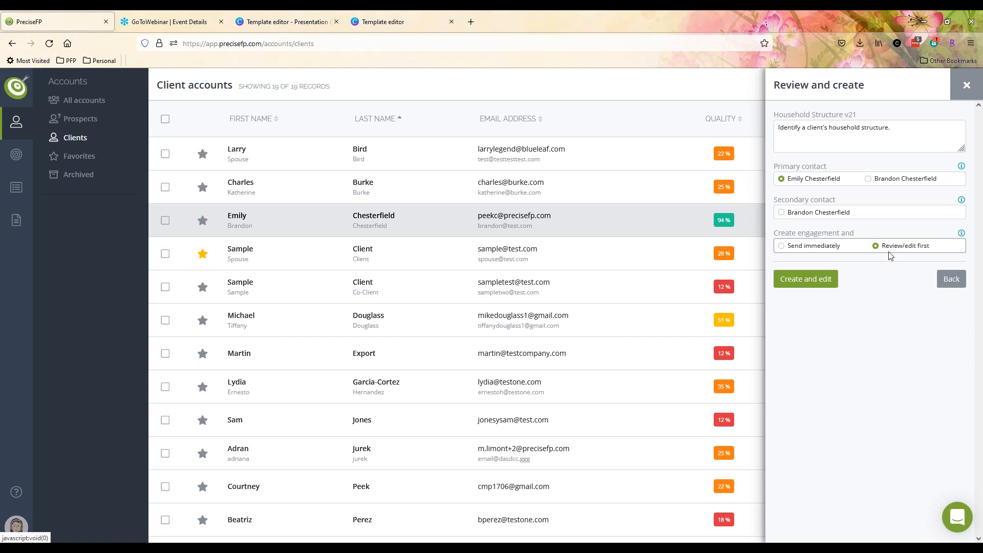
pyautogui.click(808, 284)
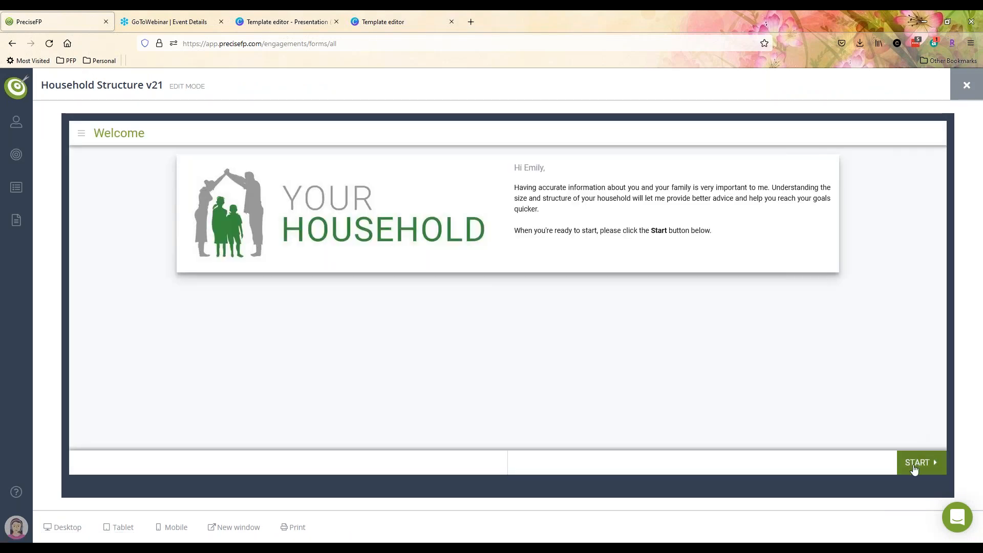
# - Preview the engagement from Welcome through the About You page, then close the edit view
pyautogui.click(914, 469)
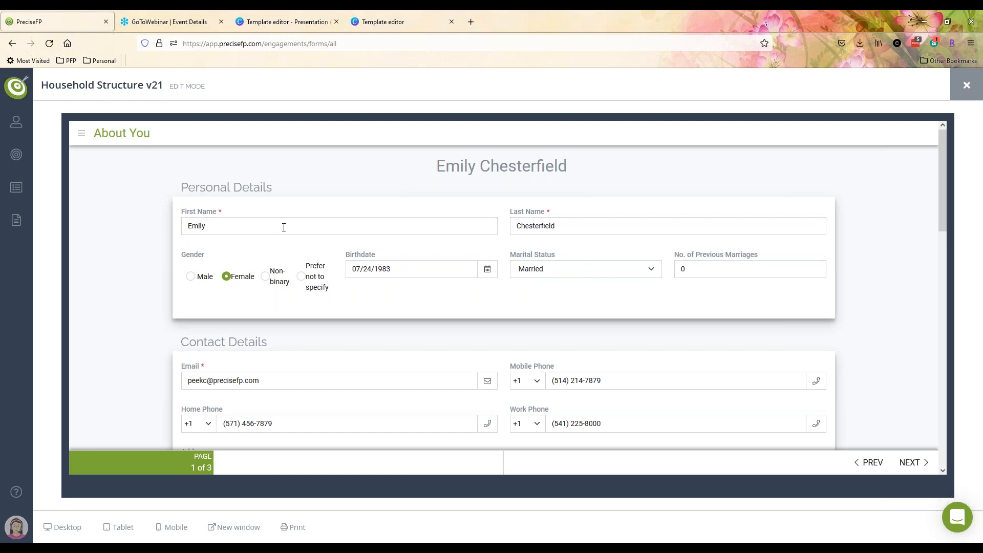
pyautogui.scroll(-2, 492, 228)
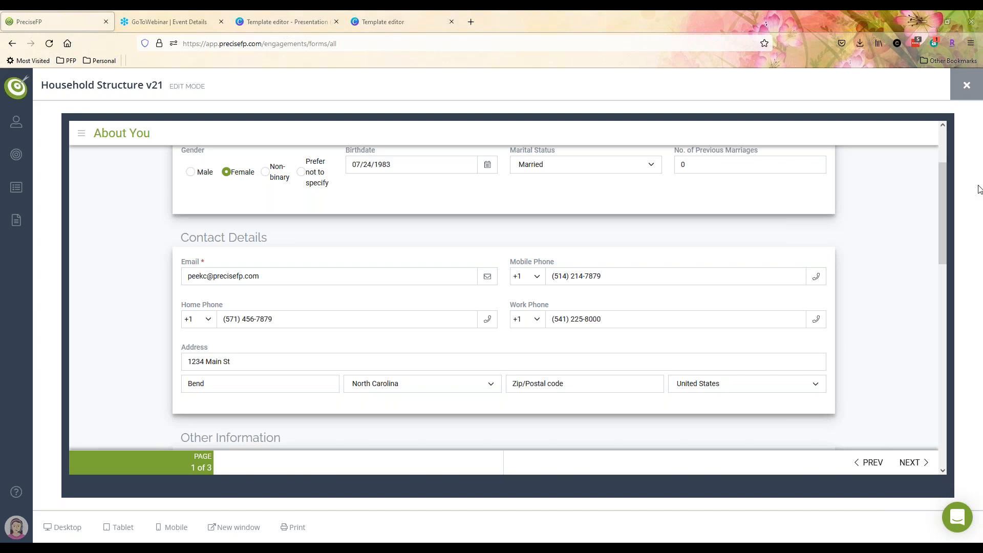
pyautogui.click(966, 86)
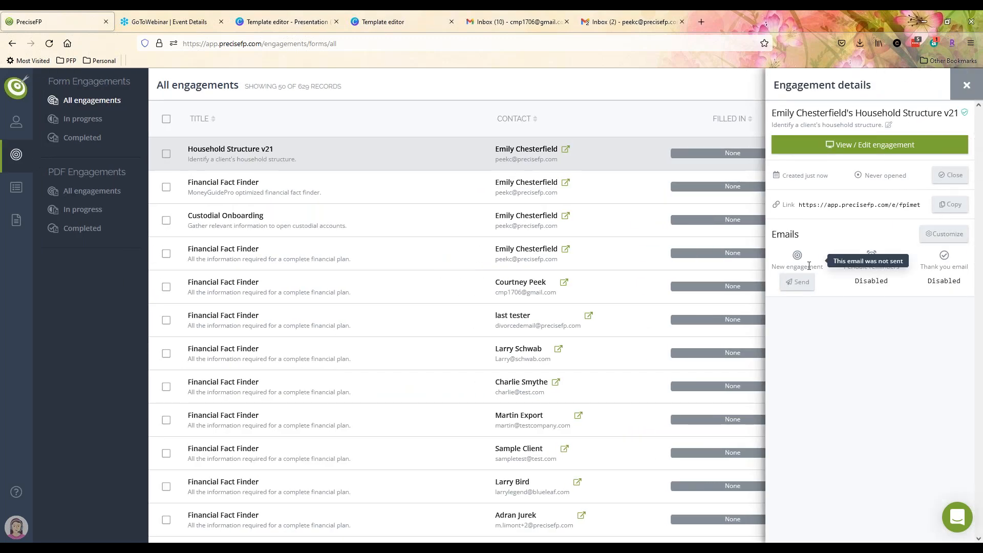
# - Send the engagement email and load its copied link in a new browser tab
pyautogui.click(791, 283)
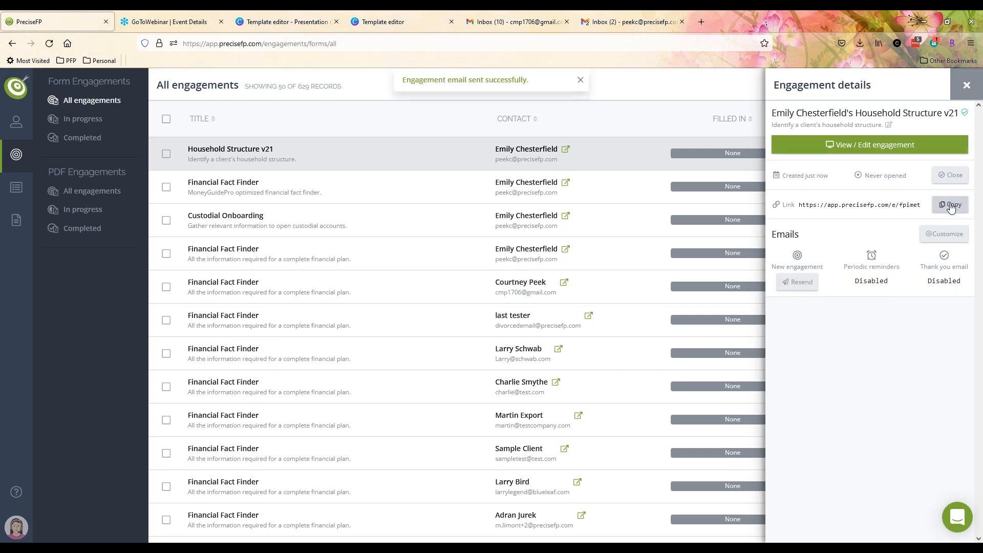
pyautogui.click(700, 22)
pyautogui.press('Return')
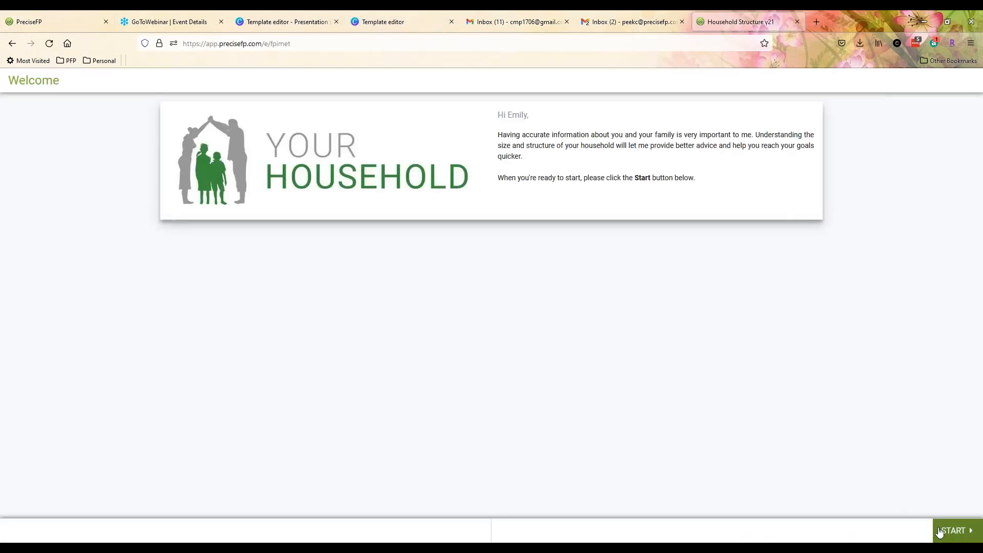
# - Start the form, sign in with the password, and finish it through Household Members
pyautogui.click(940, 532)
pyautogui.click(479, 275)
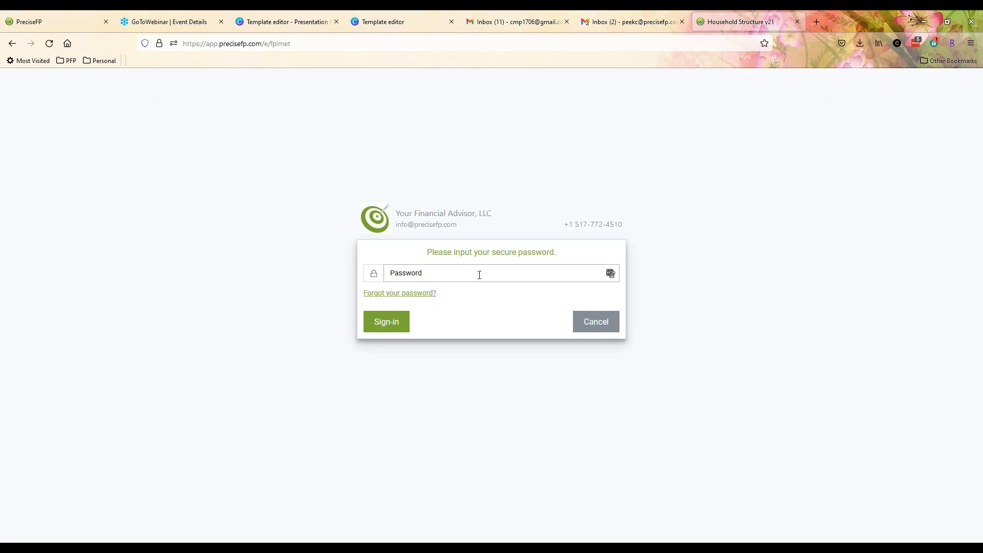
pyautogui.write('**********')
pyautogui.press('Return')
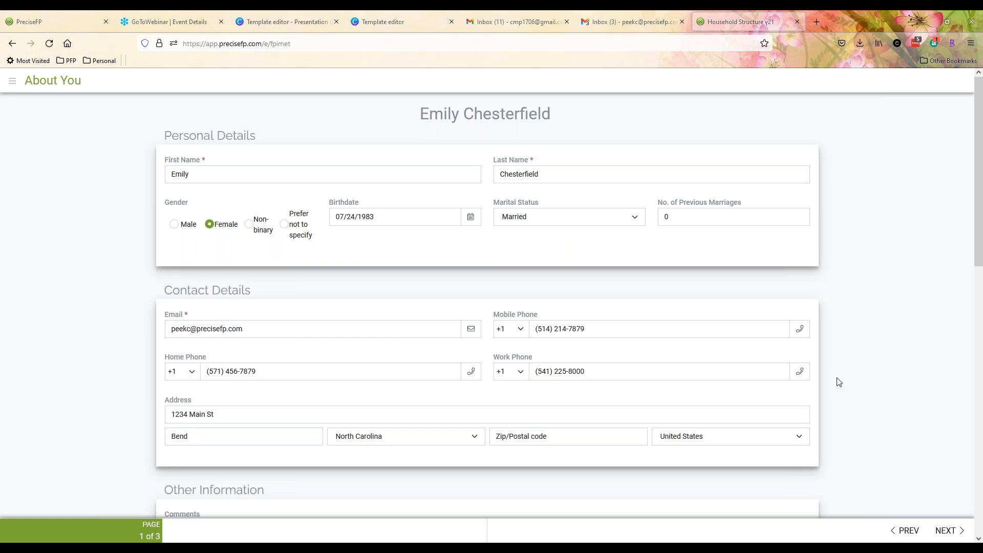
pyautogui.scroll(-4, 839, 381)
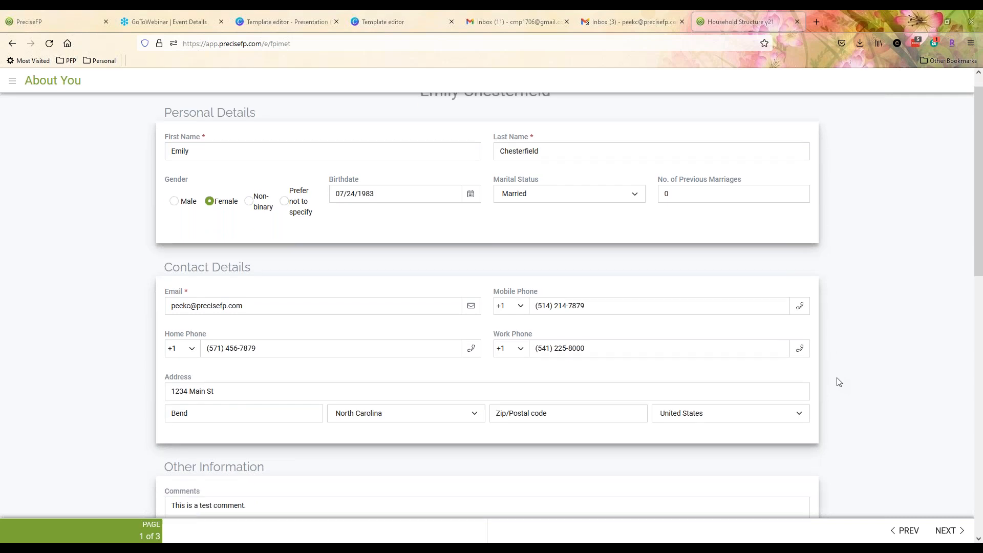
pyautogui.click(947, 531)
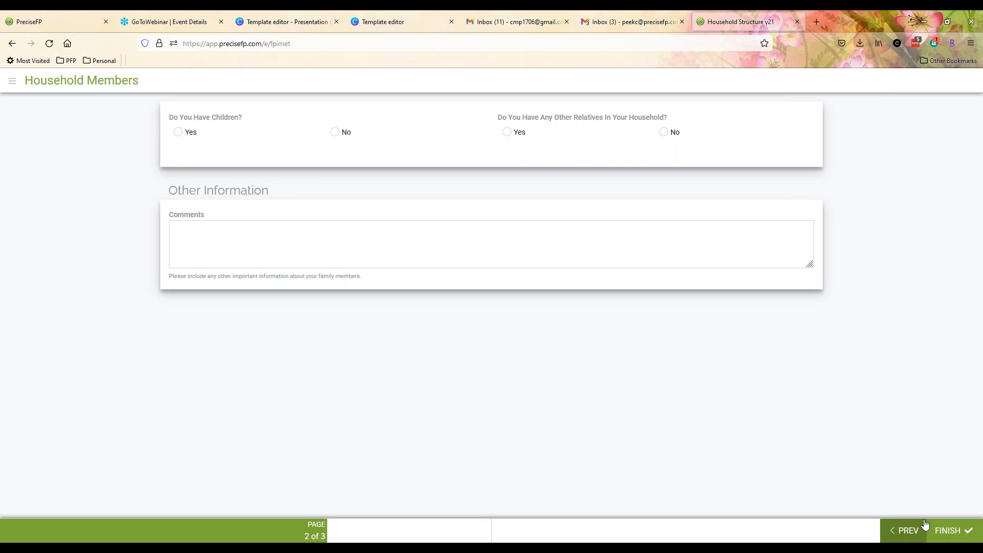
pyautogui.click(950, 535)
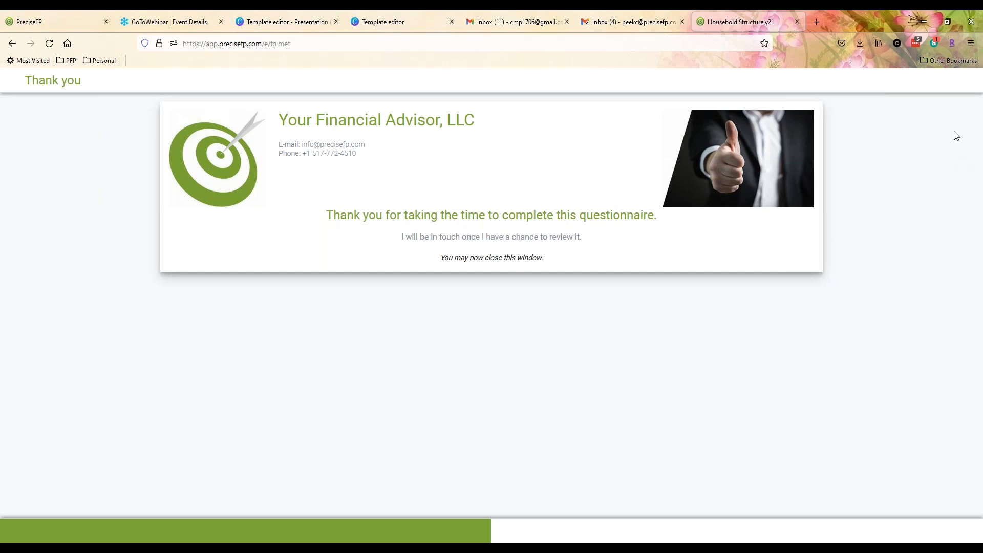
pyautogui.click(50, 22)
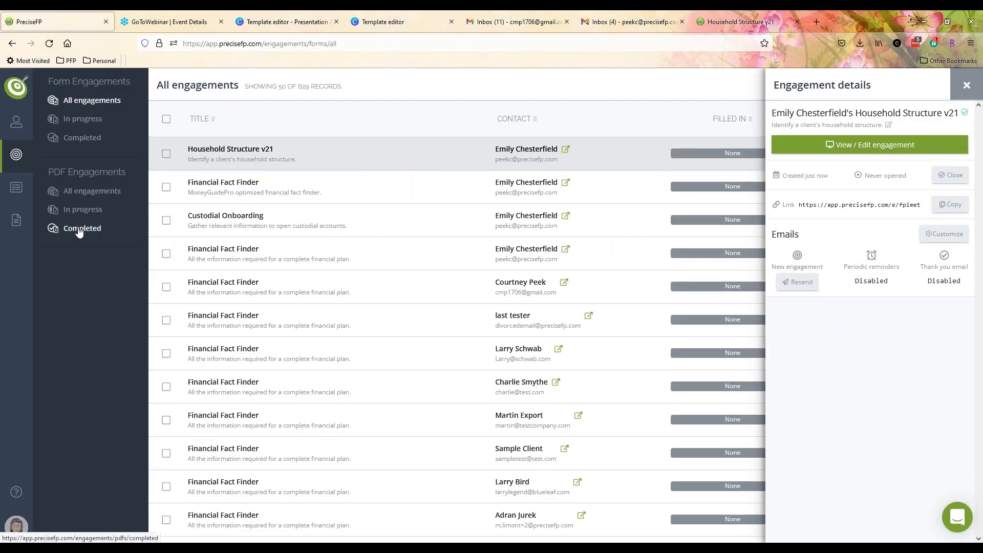
# - Open Household Structure v21 in the template editor and review its associated PDFs
pyautogui.moveTo(15, 220)
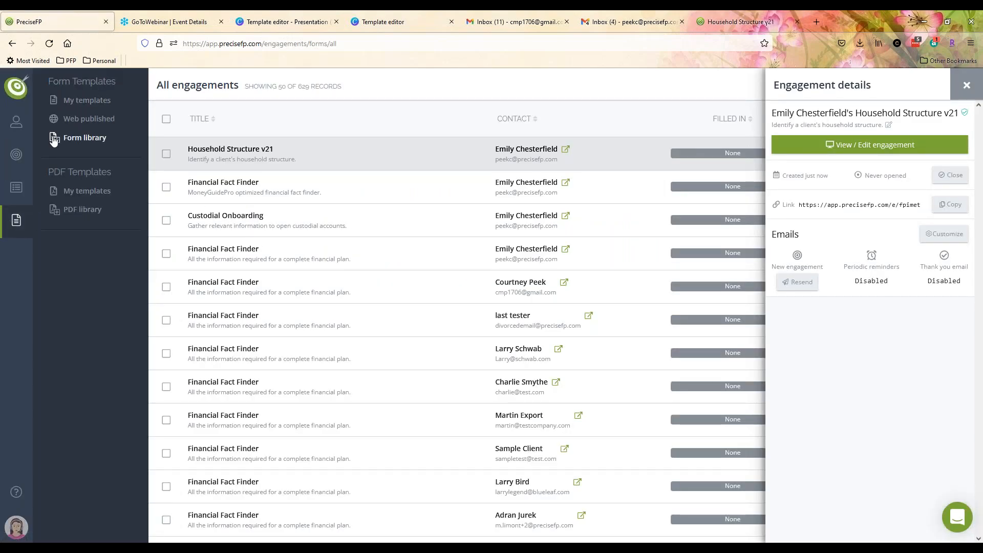
pyautogui.click(87, 102)
pyautogui.click(297, 165)
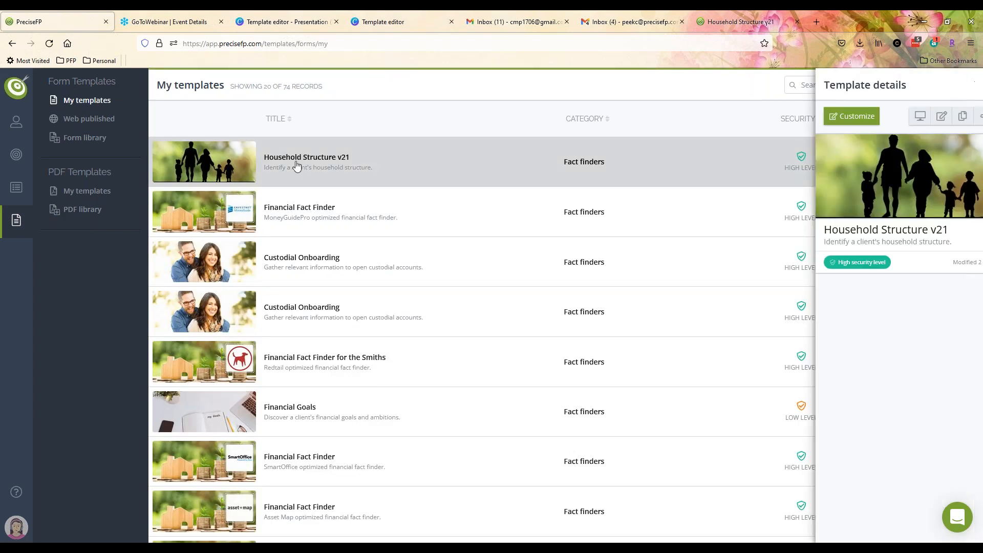
pyautogui.click(802, 118)
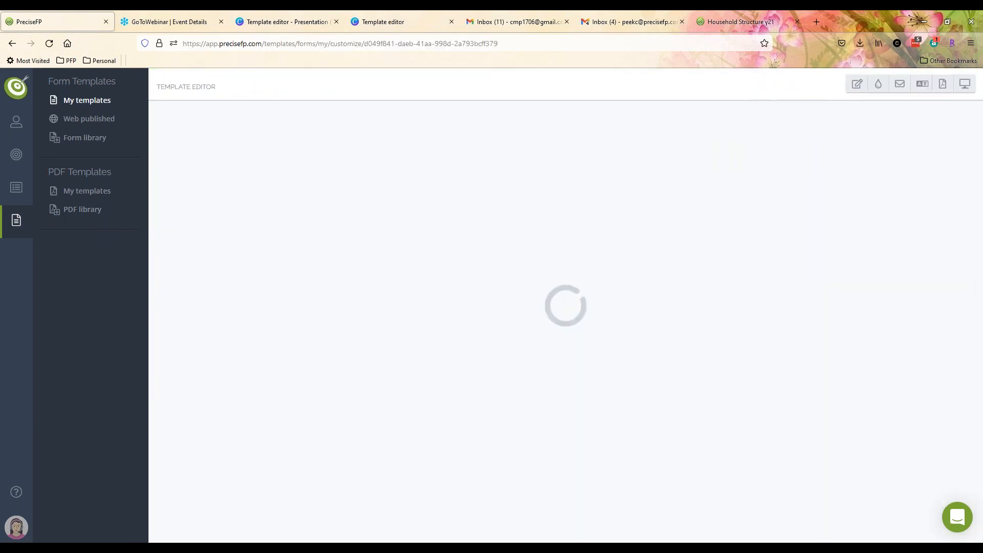
pyautogui.click(943, 88)
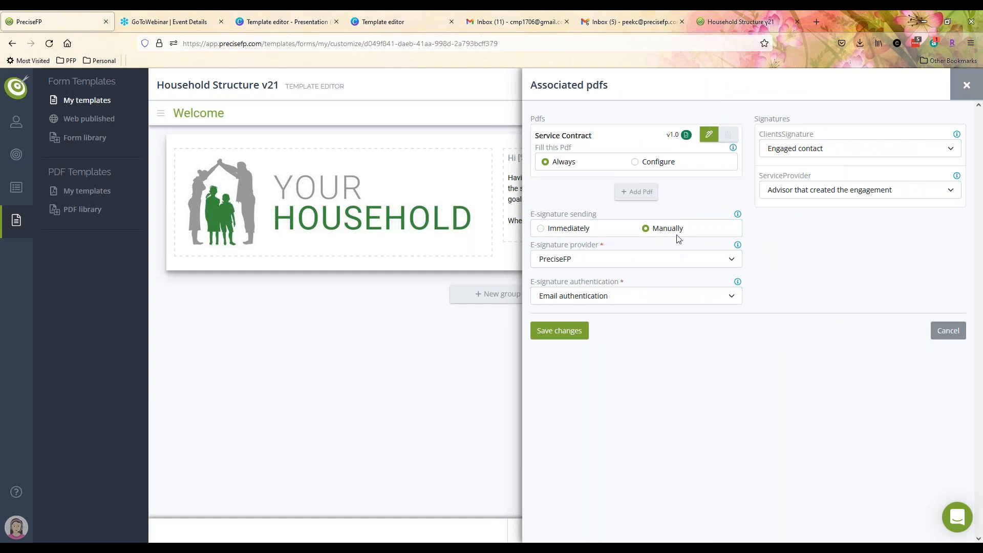
pyautogui.click(966, 86)
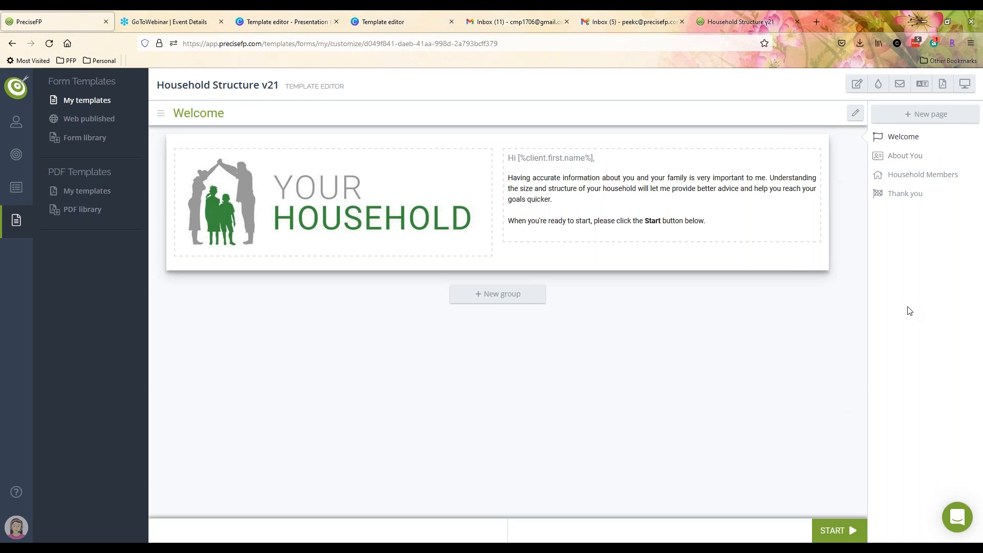
# - Reload the editor and list all PDF engagements, topped by the new Service Contract draft
pyautogui.moveTo(205, 269)
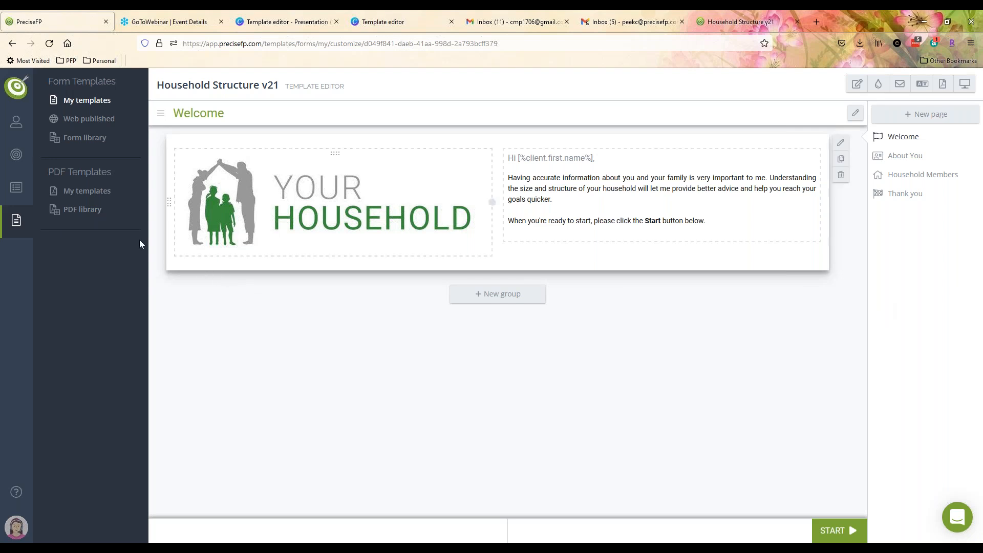
pyautogui.click(49, 43)
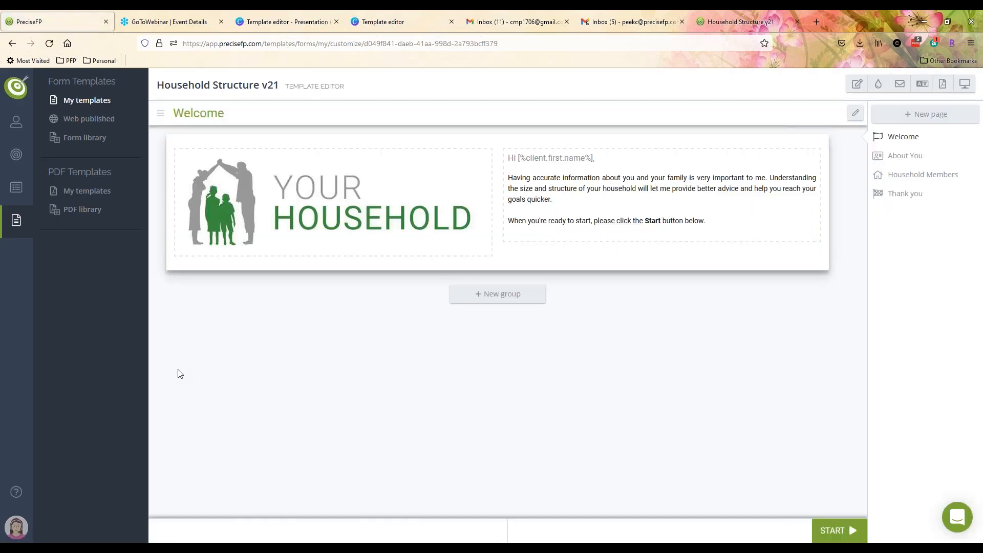
pyautogui.click(16, 164)
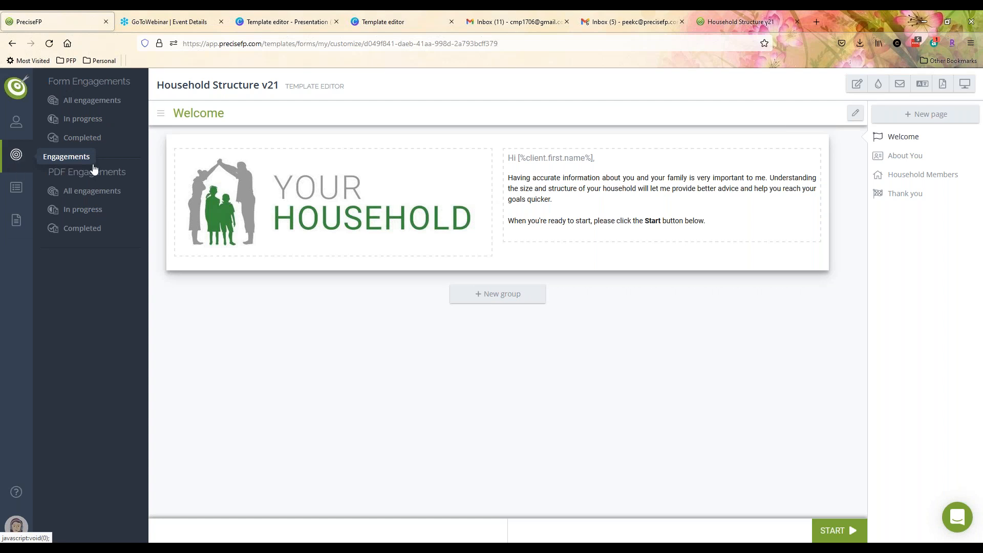
pyautogui.click(90, 197)
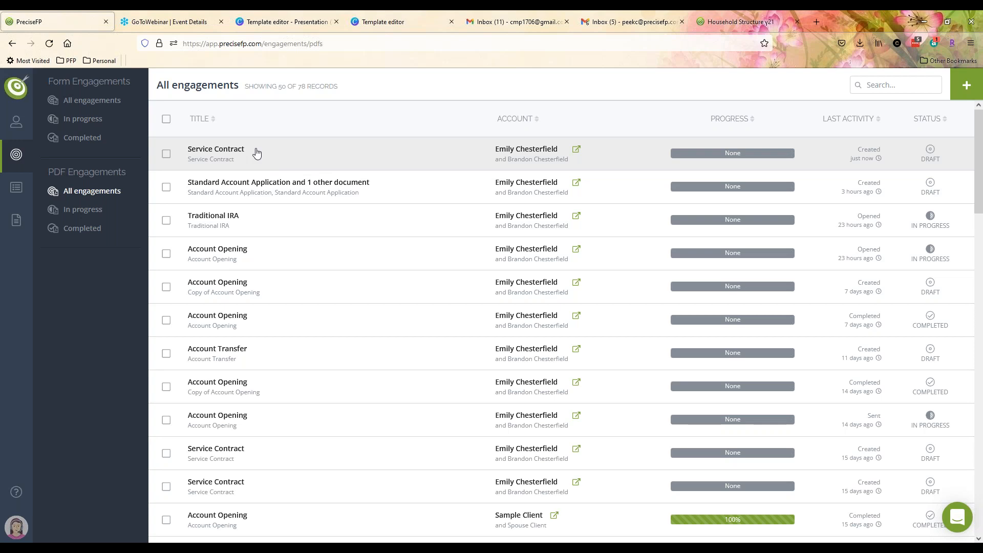
# - Open the Service Contract draft's documents for editing and look over the contract
pyautogui.click(255, 152)
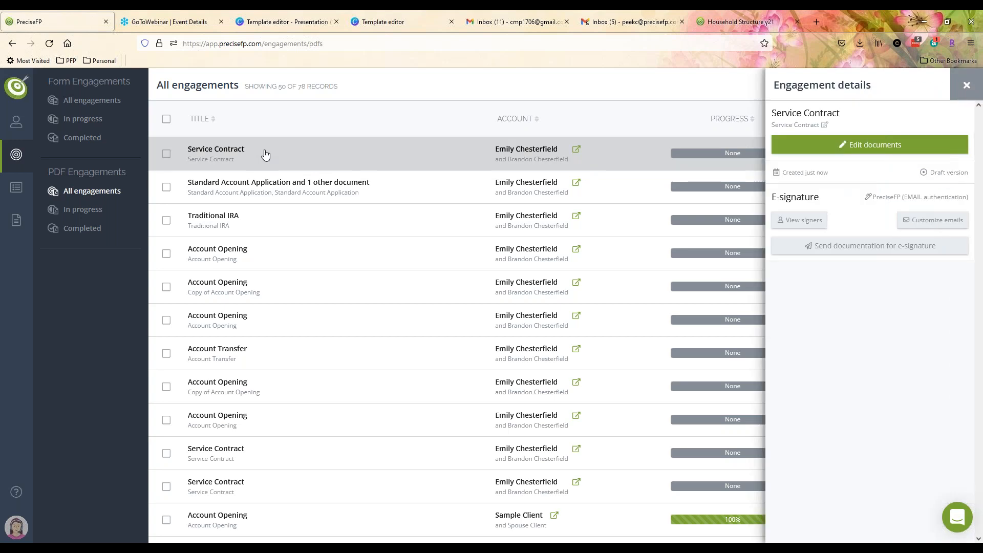
pyautogui.click(898, 145)
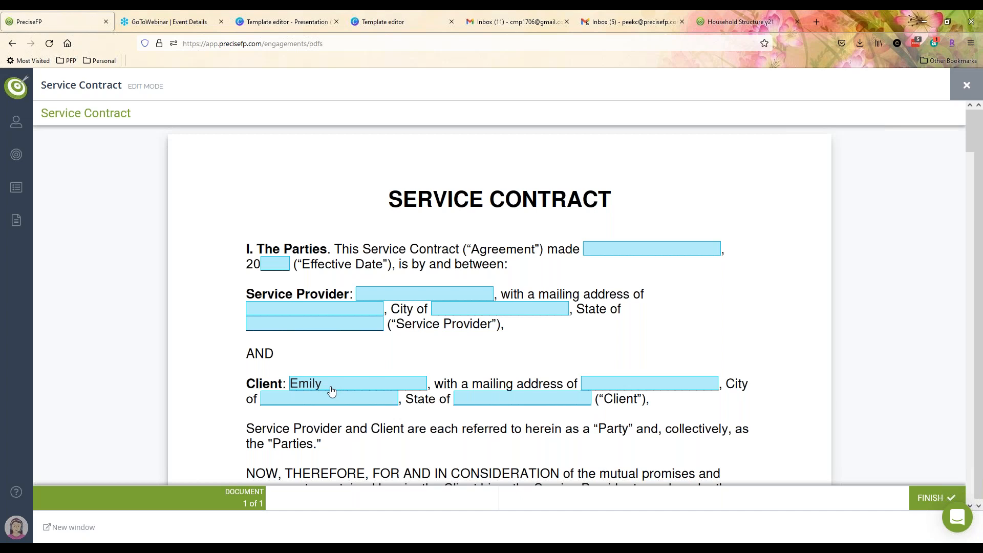
pyautogui.scroll(-10, 879, 347)
pyautogui.scroll(-8, 877, 346)
pyautogui.scroll(3, 877, 346)
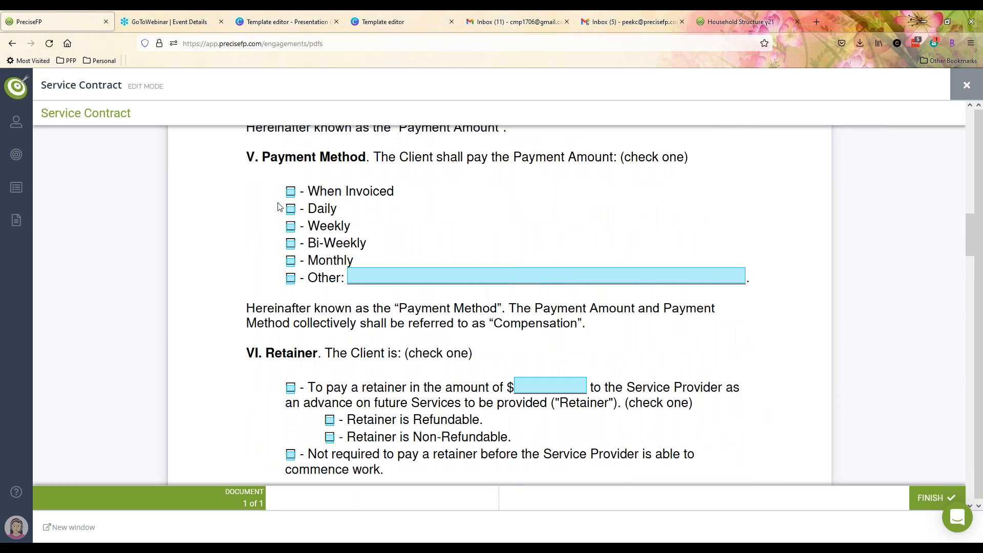
# - Tick When Invoiced as the payment method, review the rest and close the contract editor
pyautogui.click(290, 192)
pyautogui.scroll(-6, 847, 248)
pyautogui.scroll(-2, 786, 246)
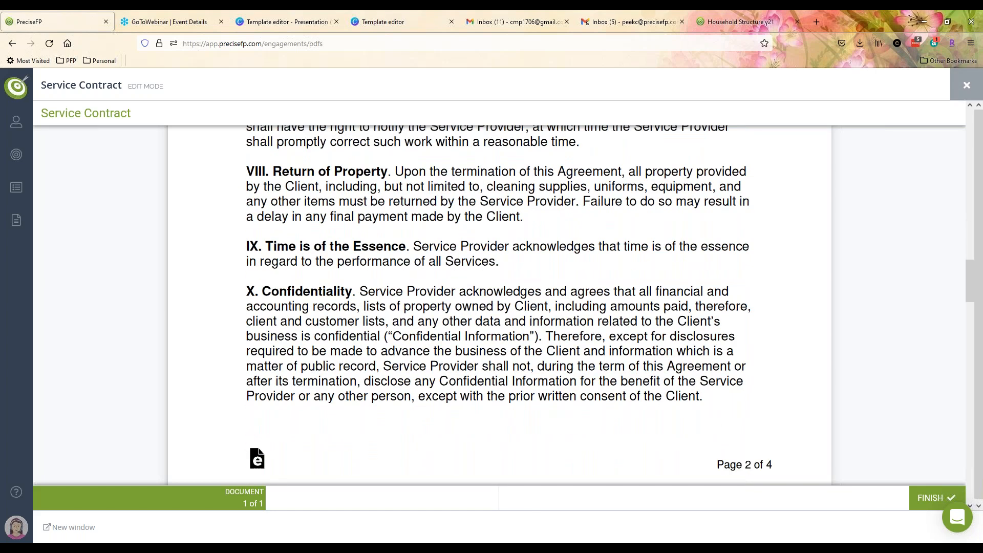
pyautogui.click(966, 85)
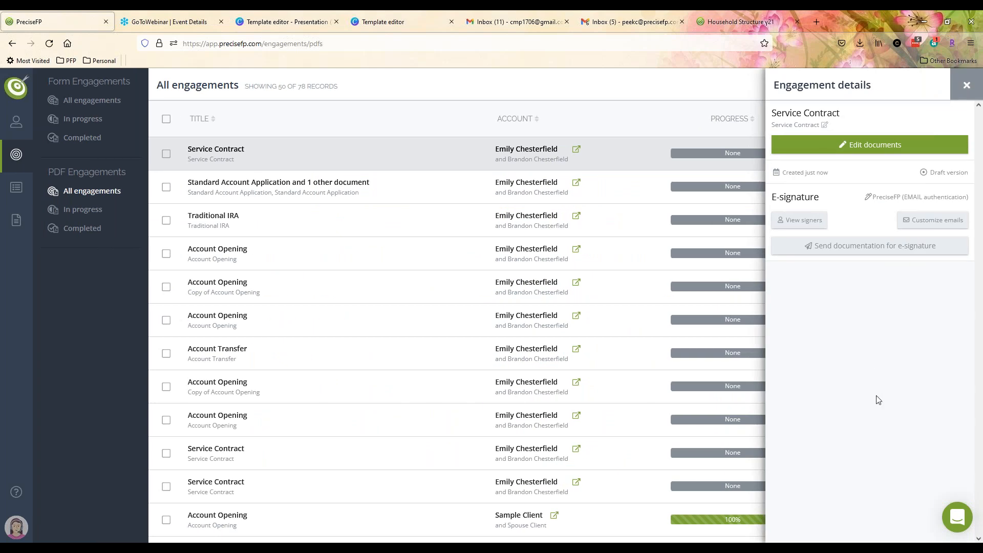
# - Show the Service Contract's single signer and check its routing options, leaving it on Auto
pyautogui.click(802, 221)
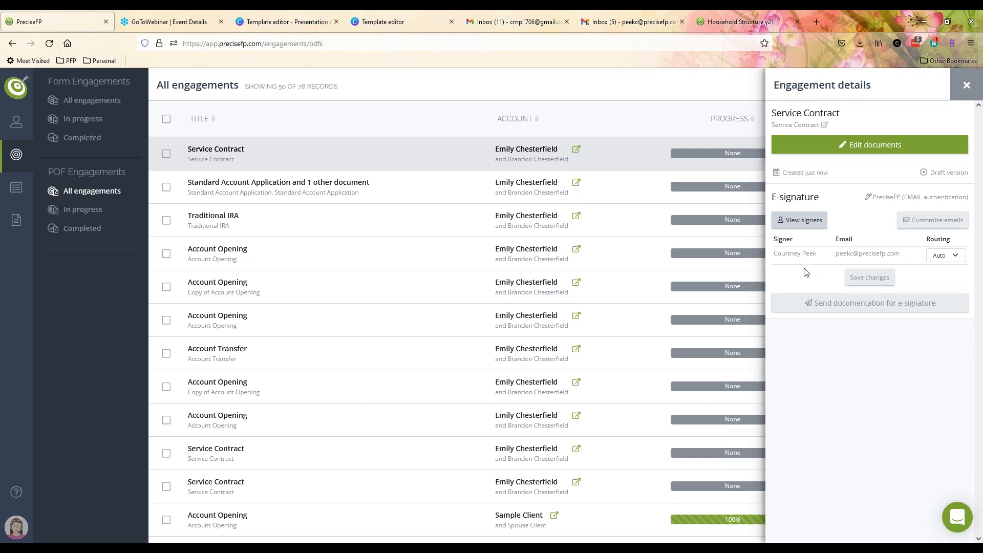
pyautogui.click(960, 257)
pyautogui.click(960, 258)
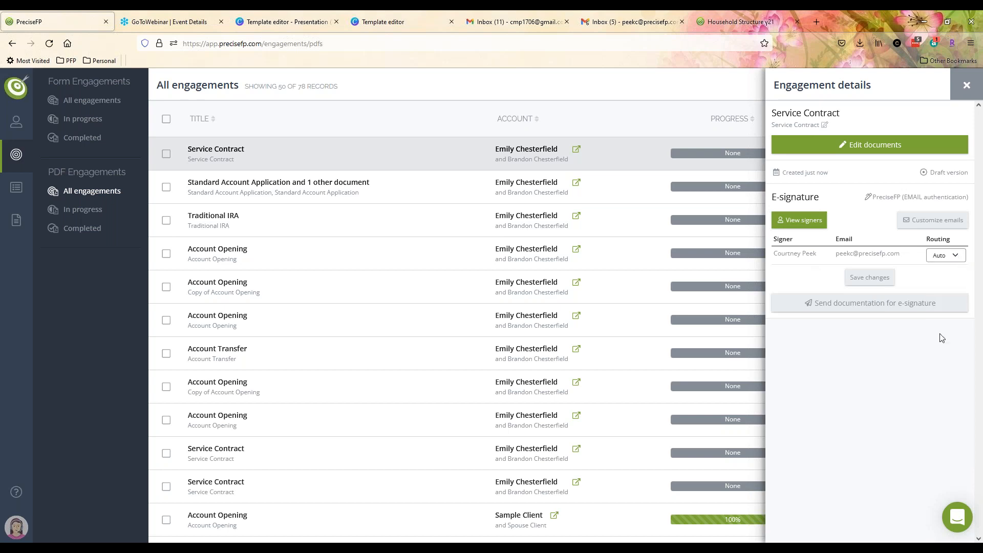
pyautogui.click(951, 256)
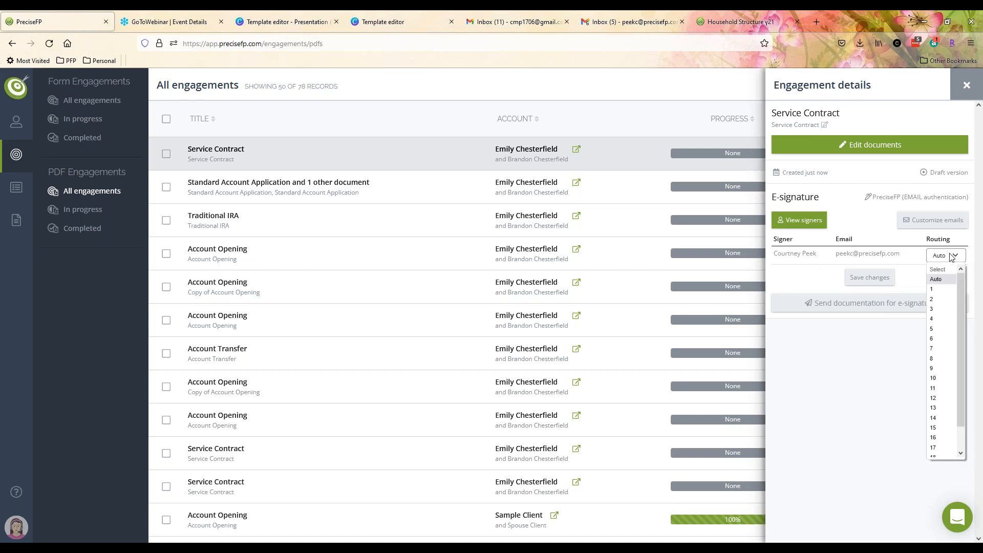
pyautogui.click(951, 256)
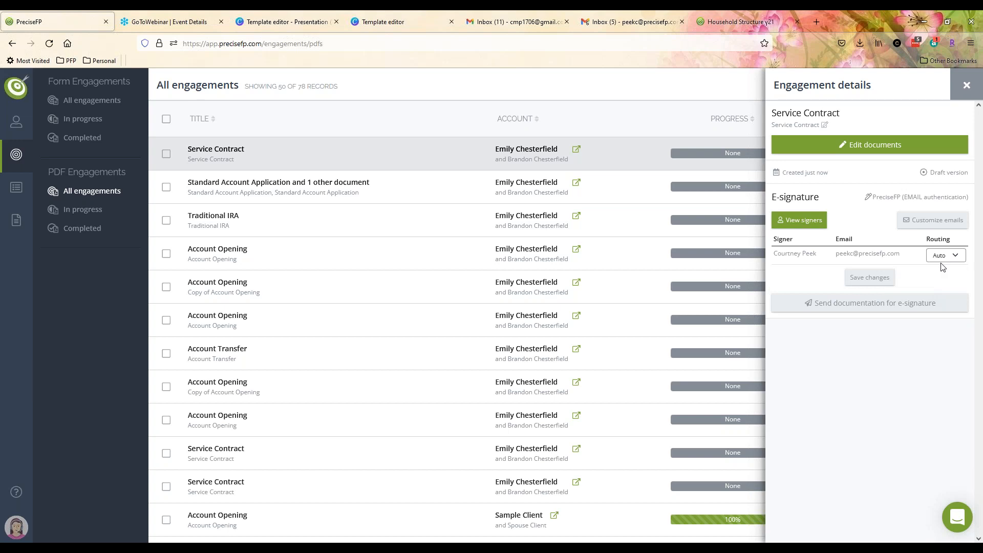
# - Skip email customization, send the Service Contract for e-signature, and close the extra Gmail tab
pyautogui.click(926, 220)
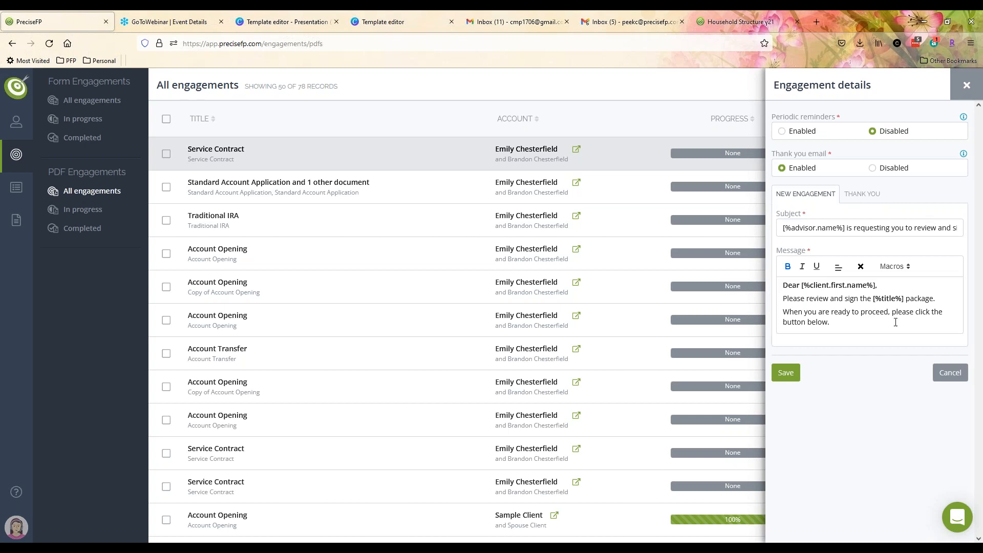
pyautogui.click(950, 373)
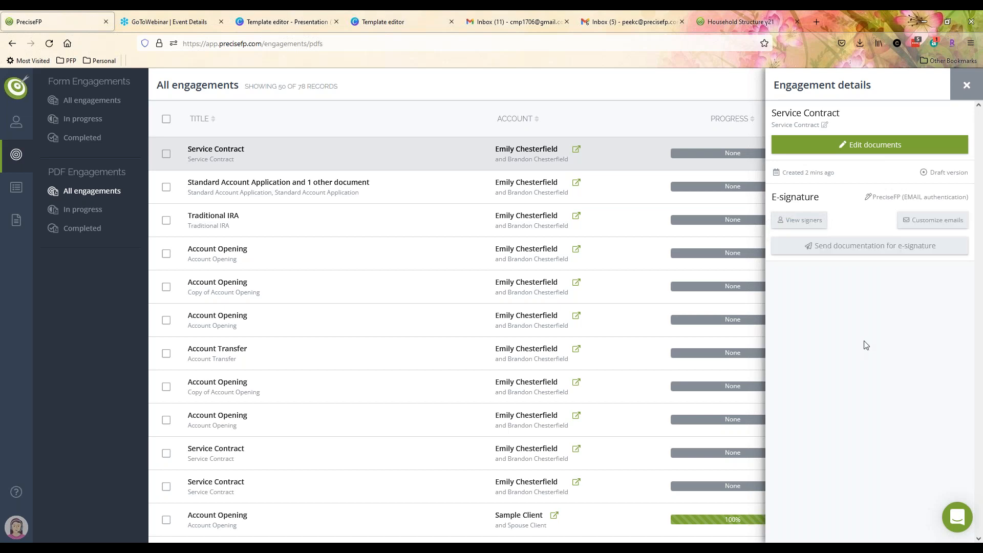
pyautogui.click(873, 246)
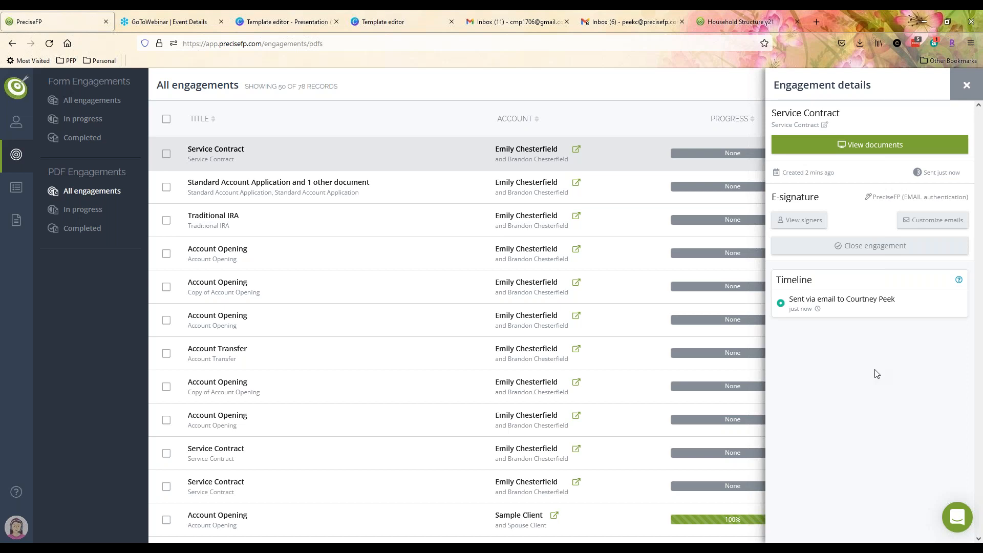
pyautogui.click(566, 22)
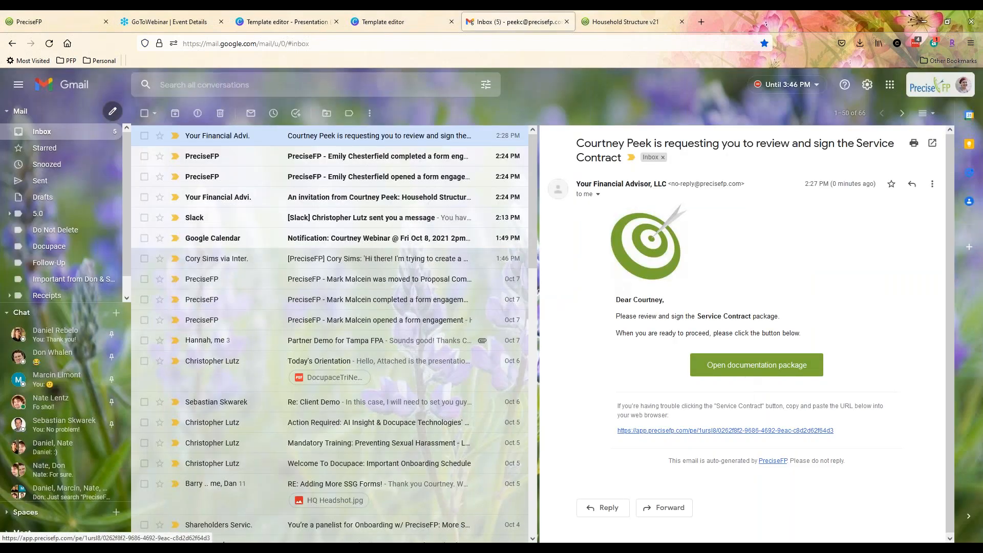
# - Open the documentation package and verify identity with the security PIN emailed to Gmail
pyautogui.click(747, 370)
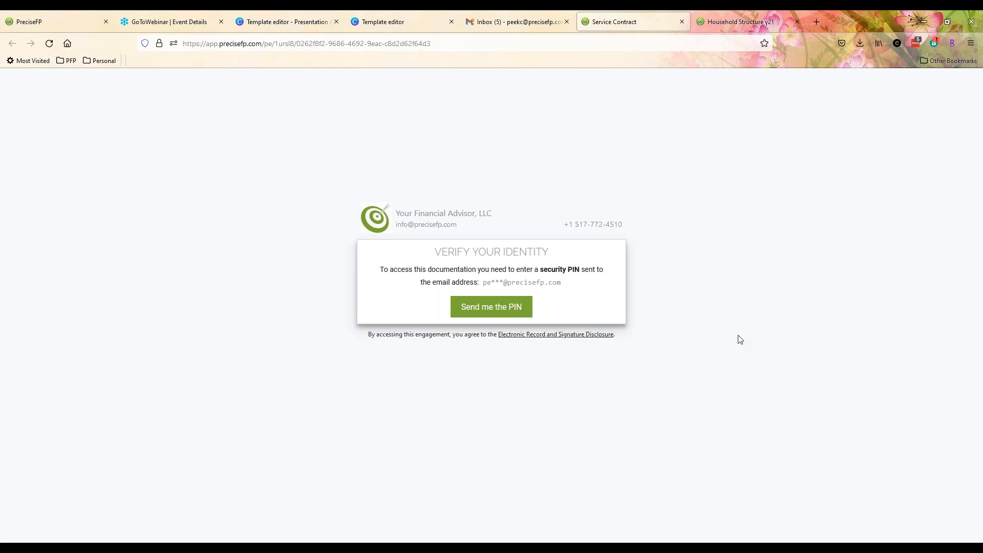
pyautogui.click(491, 316)
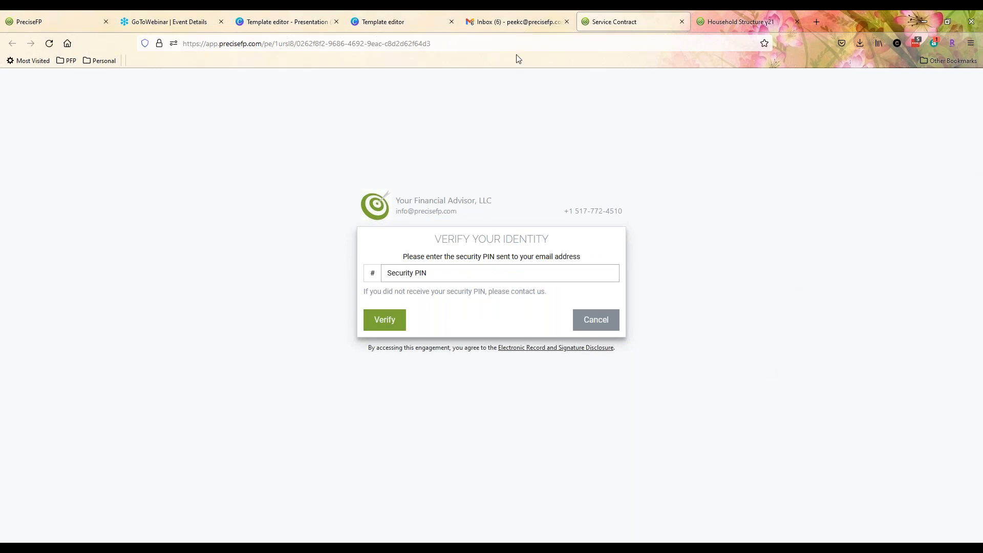
pyautogui.click(514, 22)
pyautogui.click(358, 136)
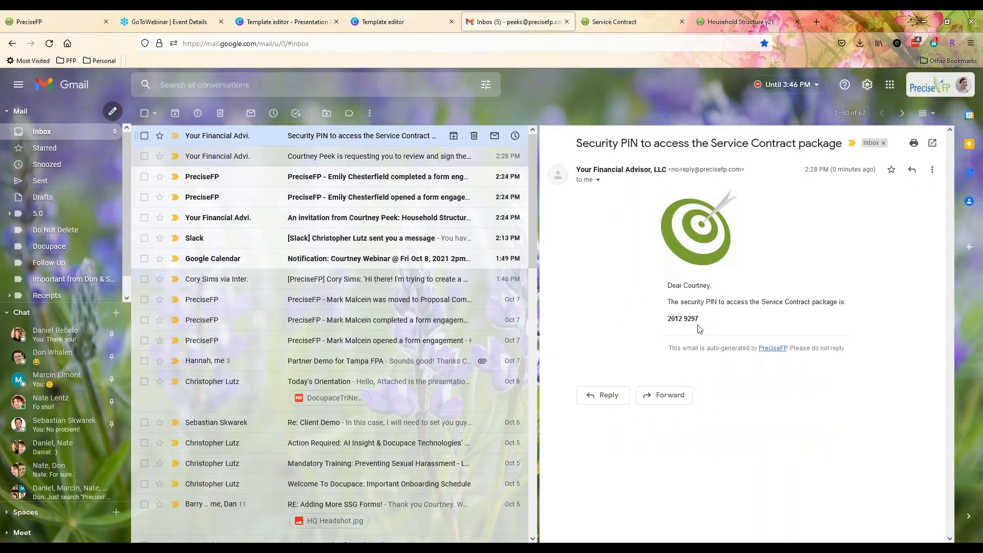
pyautogui.moveTo(699, 321); pyautogui.dragTo(667, 320)
pyautogui.hotkey('ctrl', 'c')
pyautogui.click(625, 16)
pyautogui.hotkey('ctrl', 'v')
pyautogui.click(385, 321)
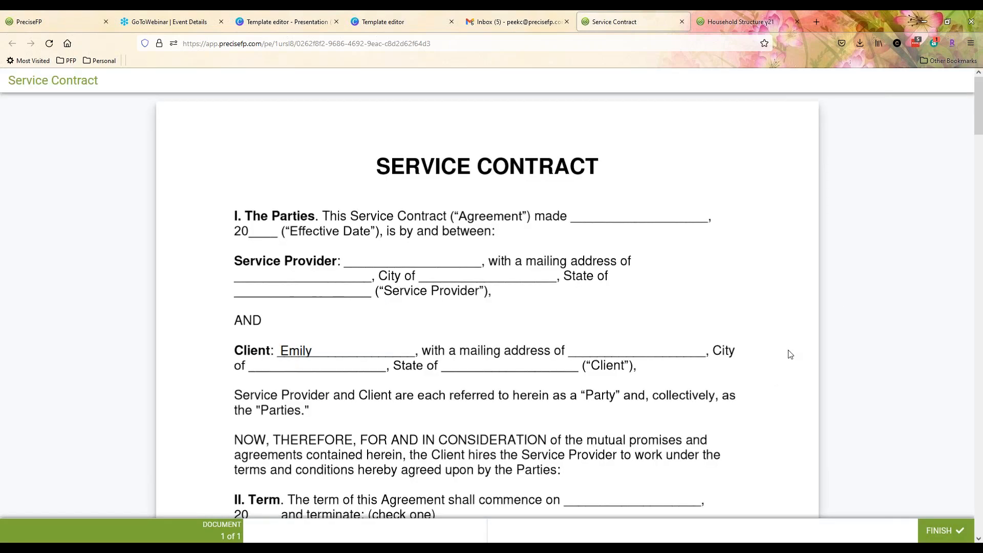
# - Scroll through the four pages of the opened Service Contract
pyautogui.scroll(-15, 790, 339)
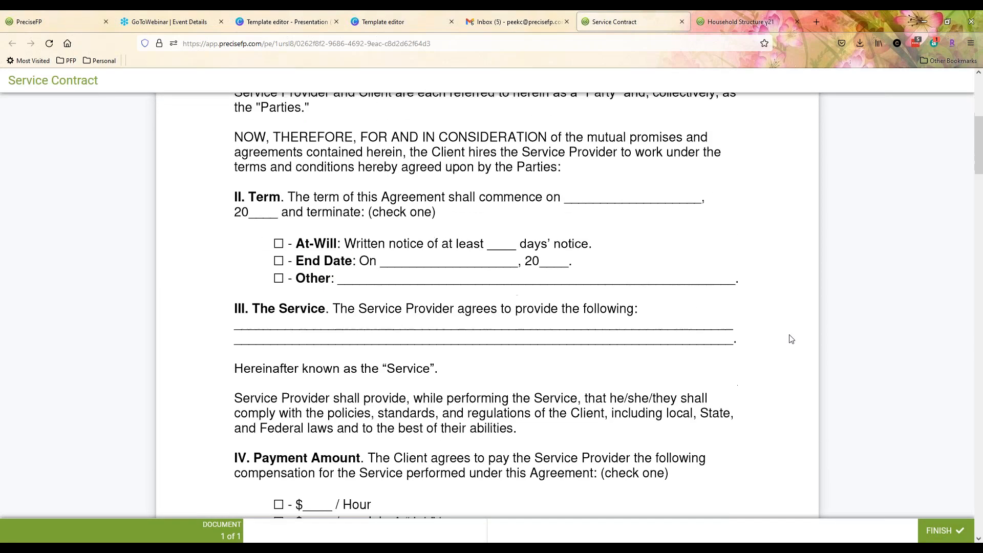
pyautogui.scroll(-3, 790, 339)
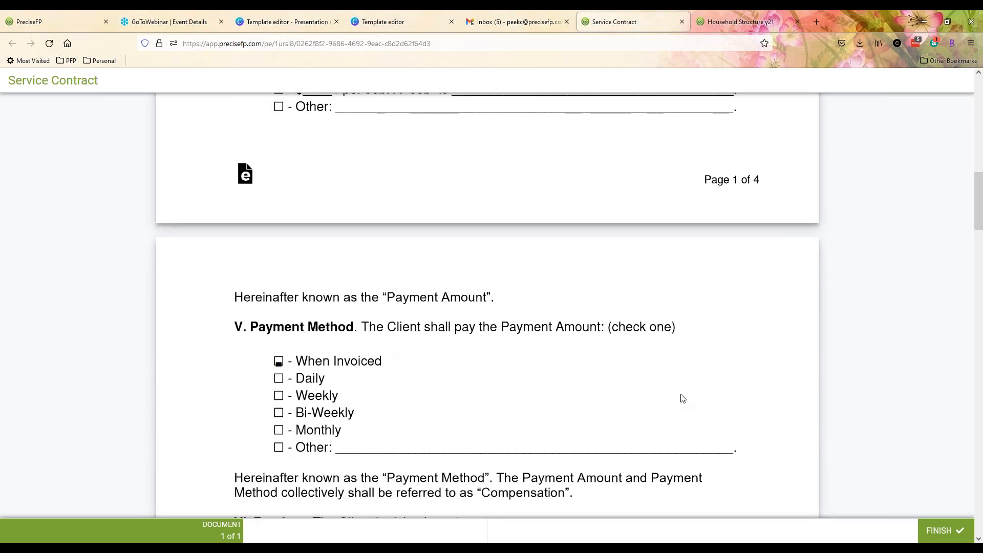
pyautogui.scroll(-8, 681, 397)
pyautogui.scroll(-12, 681, 398)
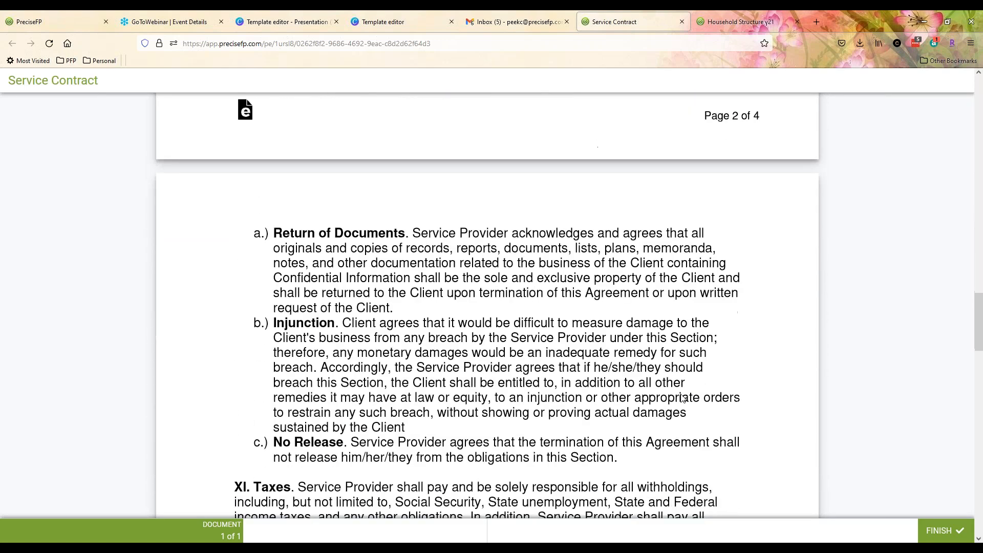
pyautogui.scroll(-6, 682, 397)
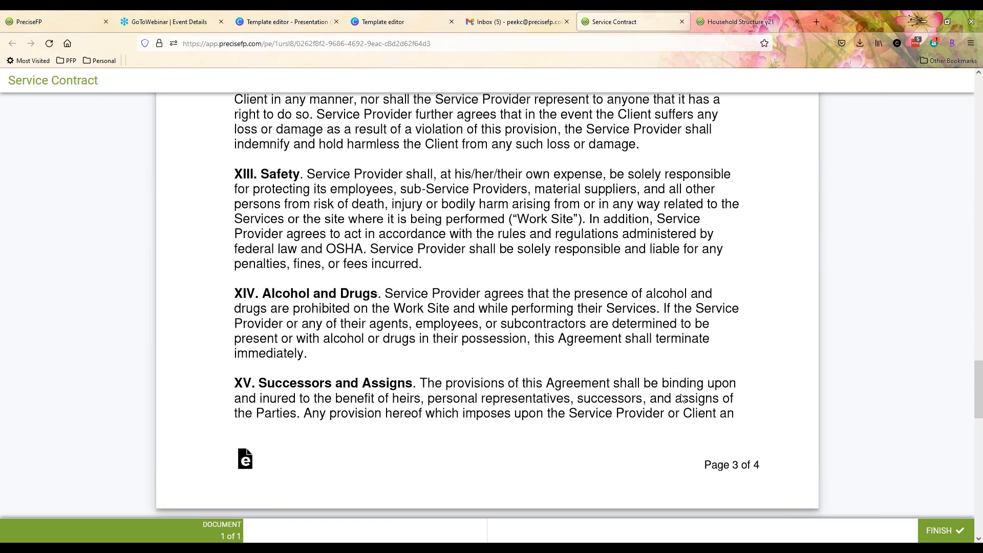
pyautogui.scroll(-14, 681, 397)
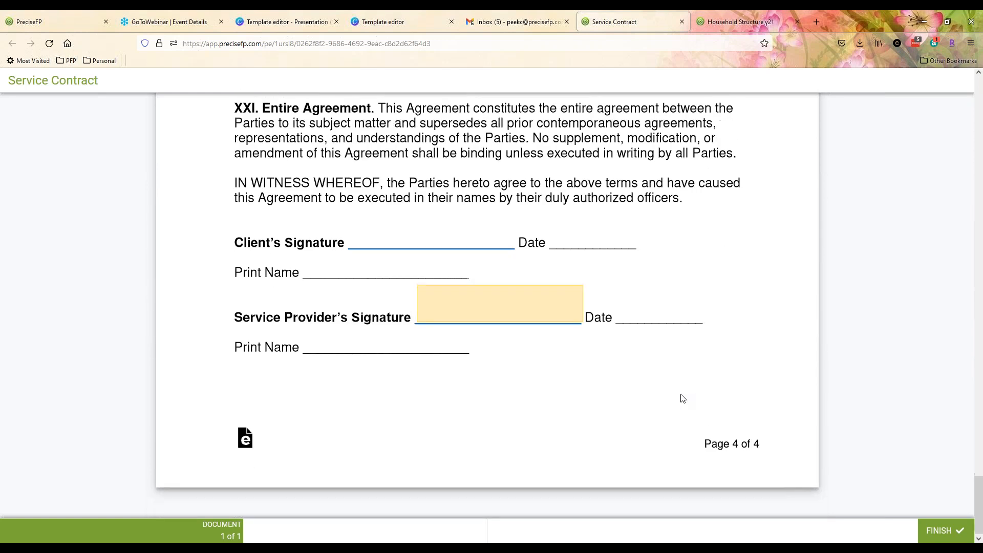
# - Apply the suggested typed signature to the Service Provider field, then remove it
pyautogui.click(459, 320)
pyautogui.click(410, 344)
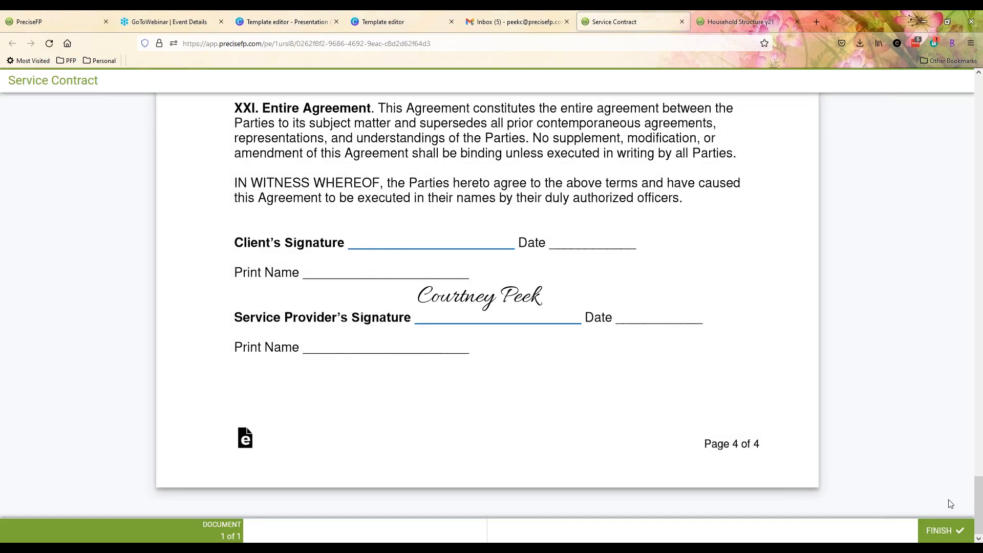
pyautogui.moveTo(472, 315)
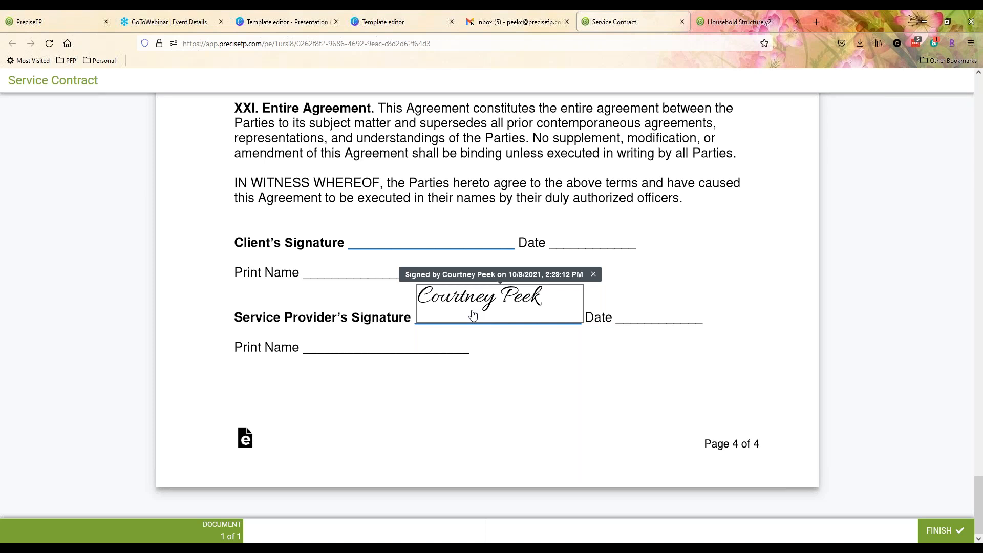
pyautogui.click(593, 275)
# - Draw a handwritten signature in the Service Provider field and finish signing the contract
pyautogui.click(460, 302)
pyautogui.click(440, 265)
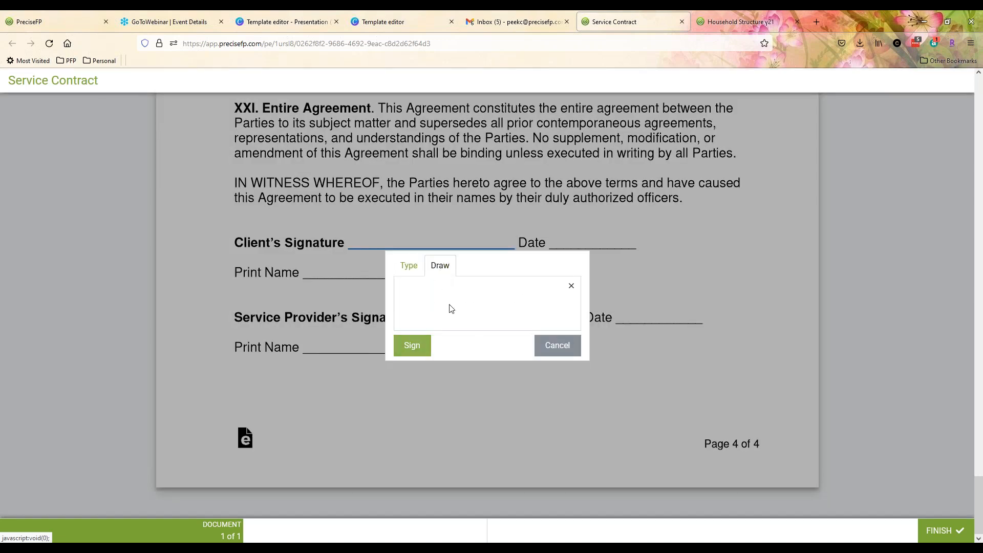
pyautogui.moveTo(435, 300); pyautogui.dragTo(506, 304)
pyautogui.click(412, 345)
pyautogui.click(943, 532)
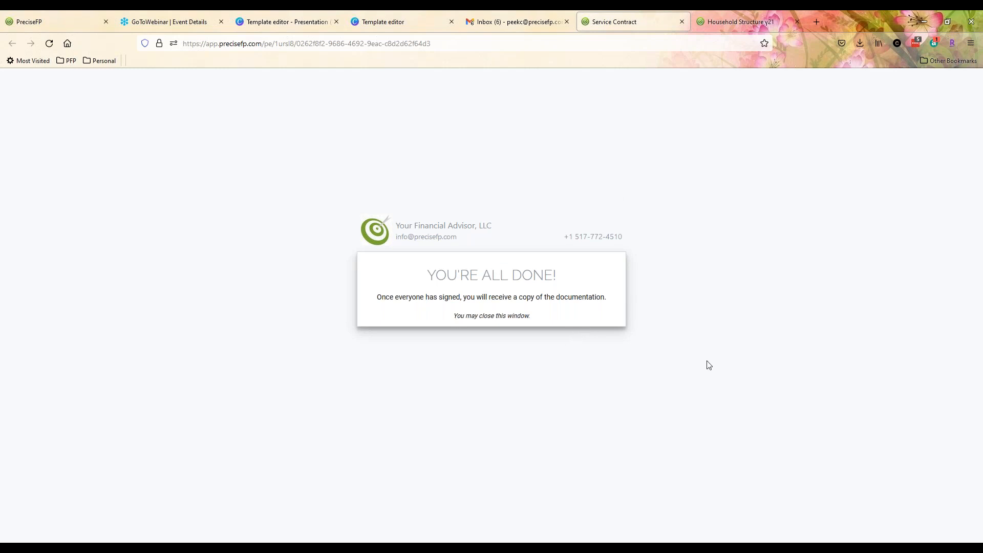
pyautogui.click(525, 19)
# - Read the 'Service Contract package is ready for download' email, then return to PreciseFP's engagements list
pyautogui.click(314, 139)
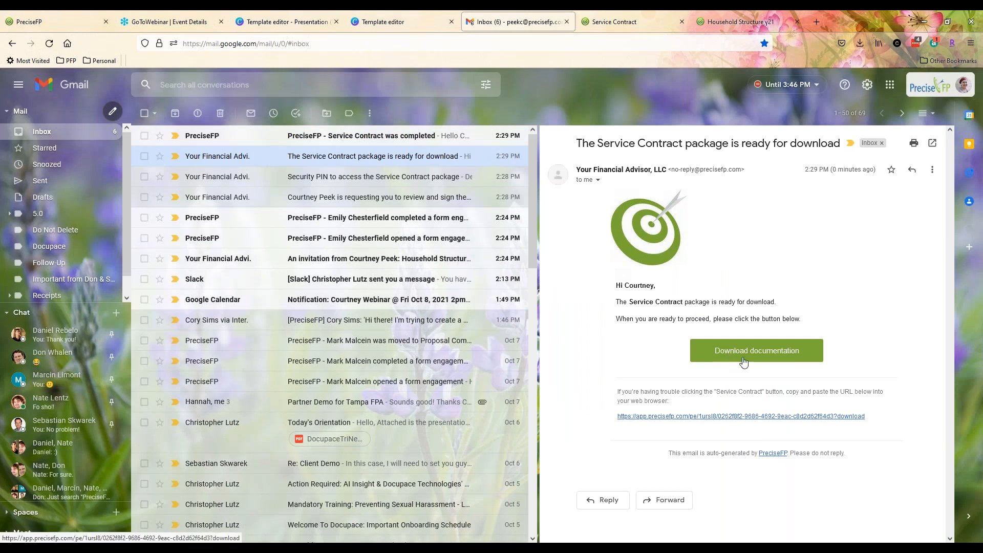
pyautogui.click(638, 20)
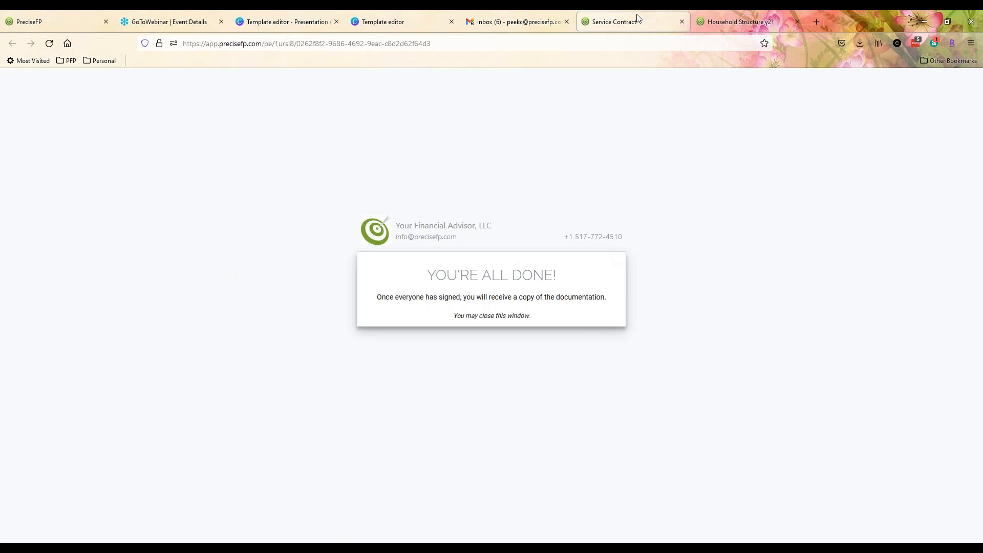
pyautogui.click(25, 16)
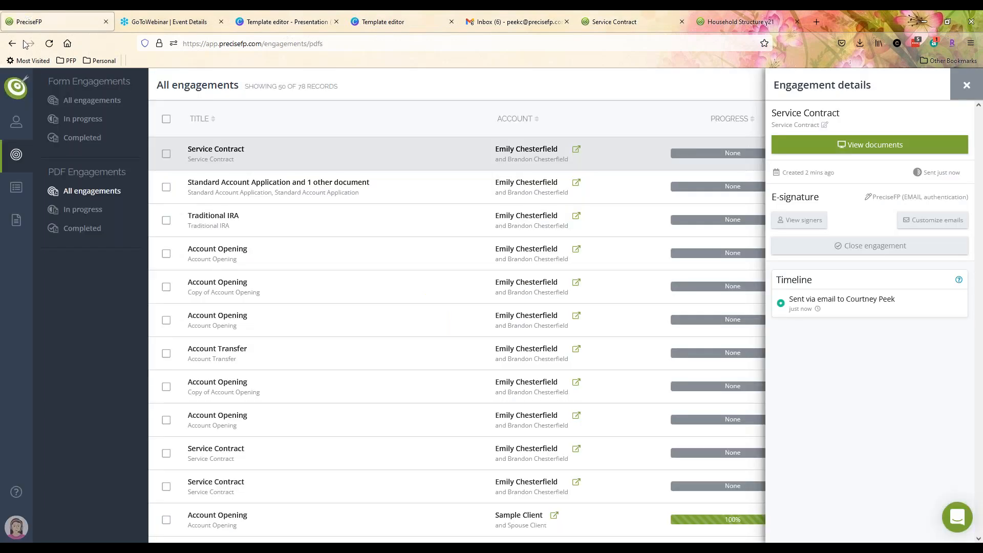
# - View the Service Contract's certificate_of_completion.pdf in the browser, then close the engagement details panel
pyautogui.click(49, 45)
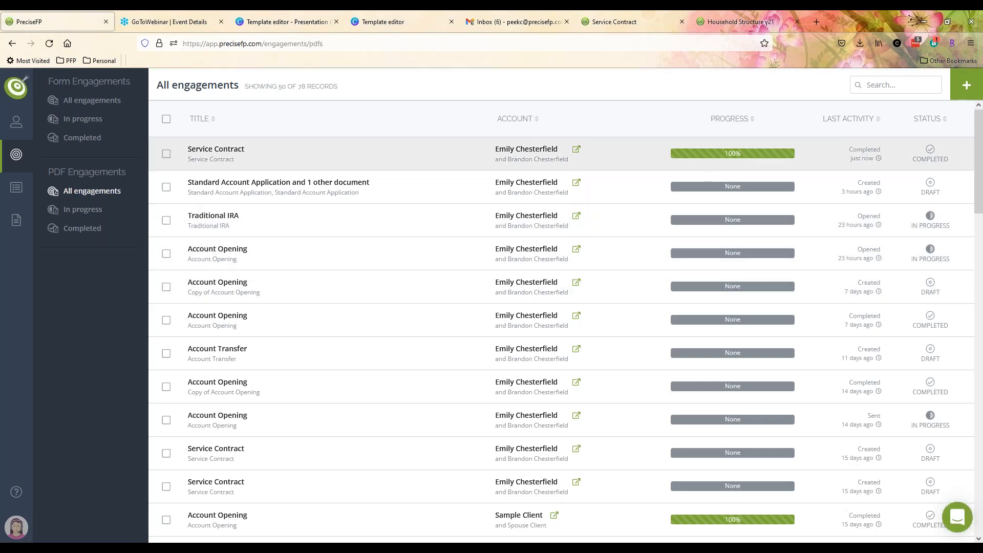
pyautogui.click(229, 157)
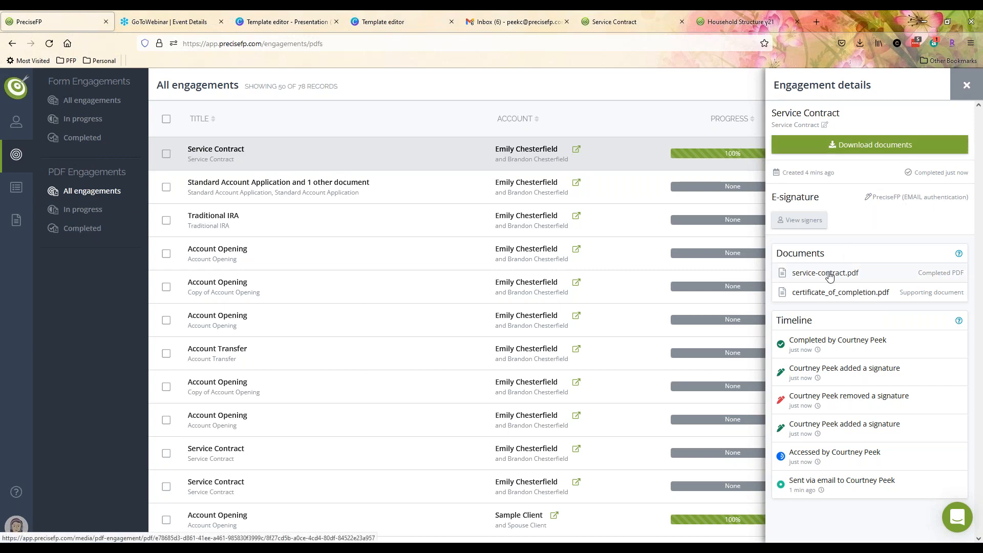
pyautogui.click(825, 292)
pyautogui.click(530, 354)
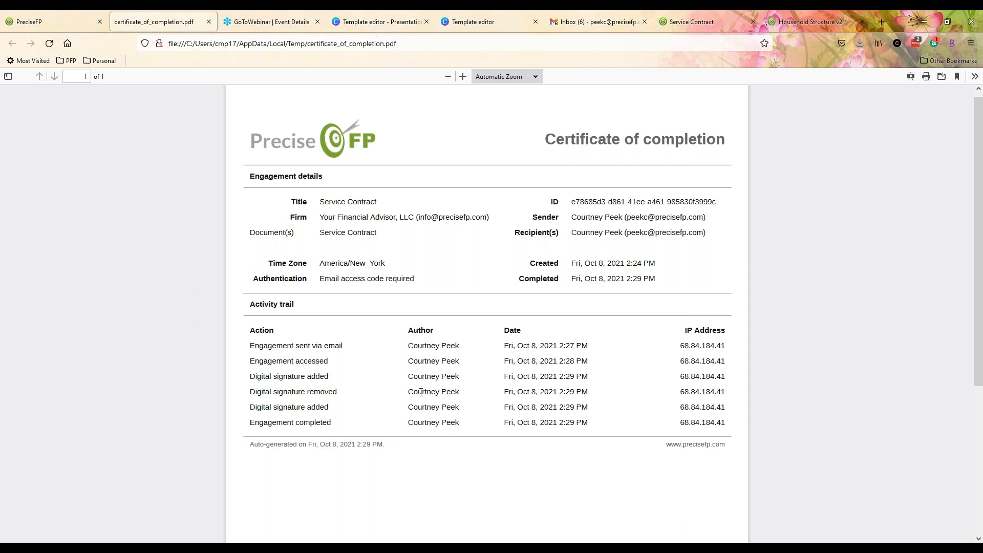
pyautogui.click(11, 14)
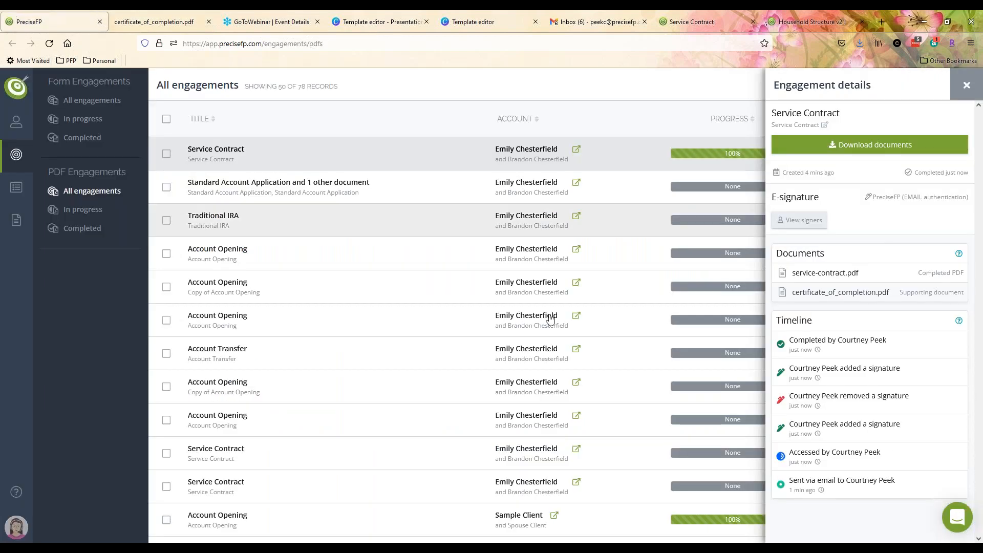
pyautogui.click(968, 85)
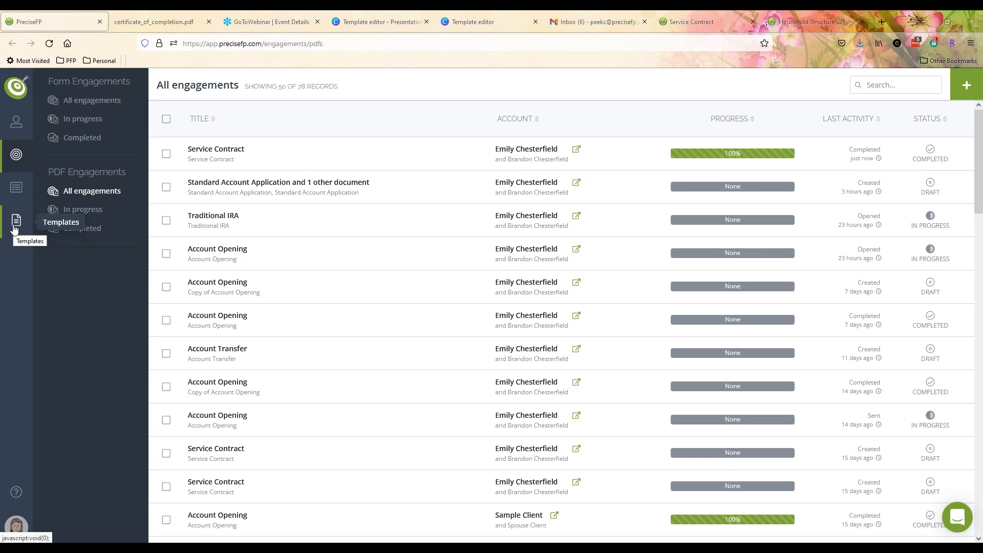
# - Open Household Structure v21 in the template editor and show its associated PDFs
pyautogui.click(88, 98)
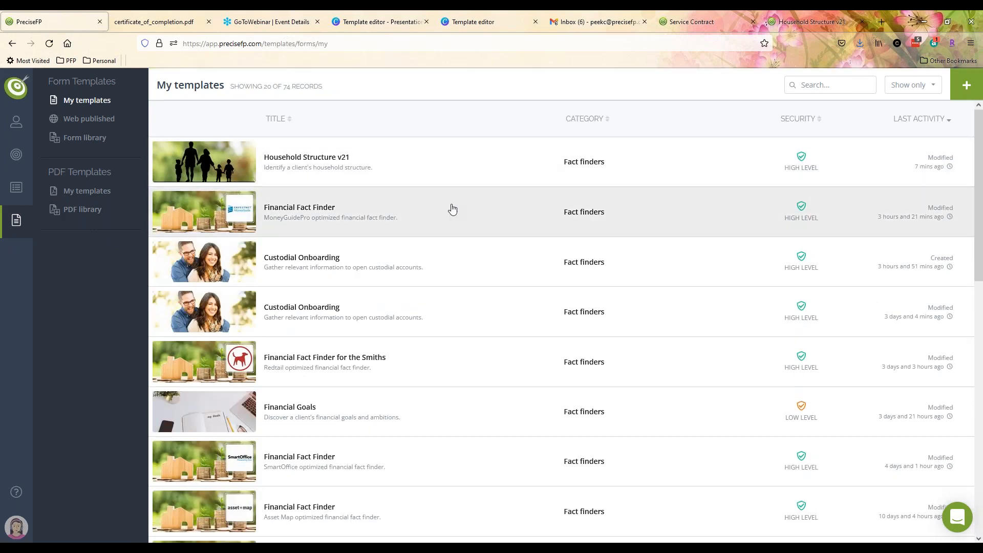
pyautogui.click(835, 144)
pyautogui.click(801, 115)
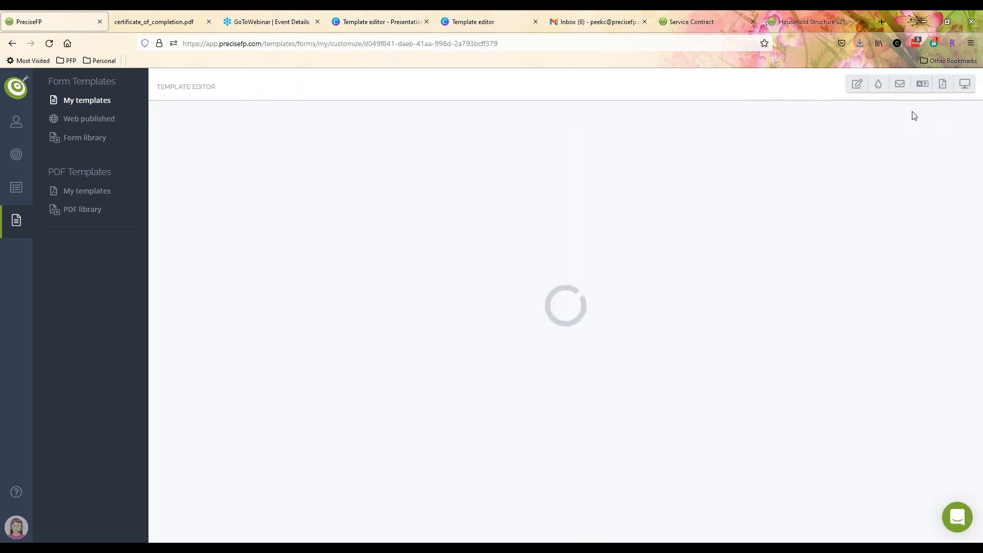
pyautogui.click(943, 83)
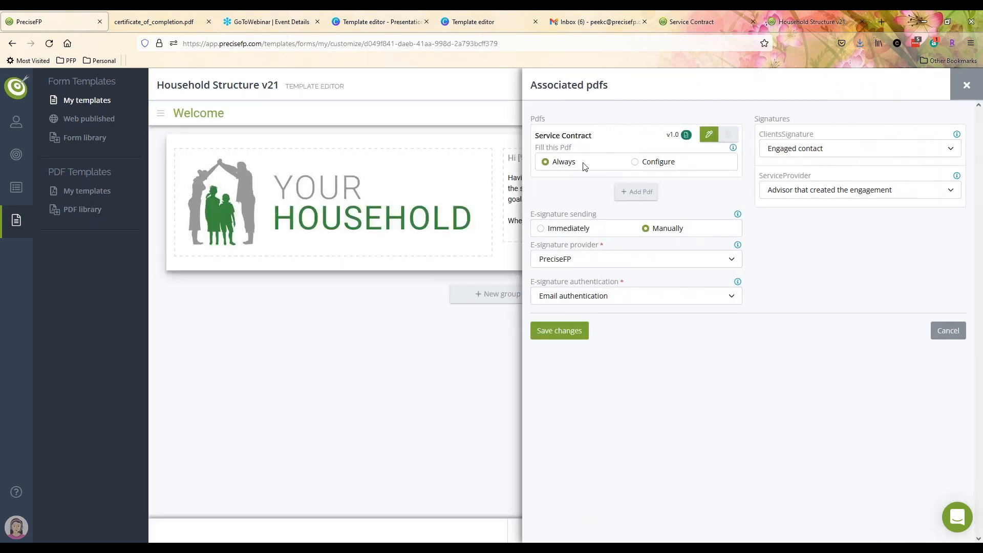
# - Add the TD IRA Account Opening PDF, signed by the Engaged contact via DocuSign, and save
pyautogui.click(634, 191)
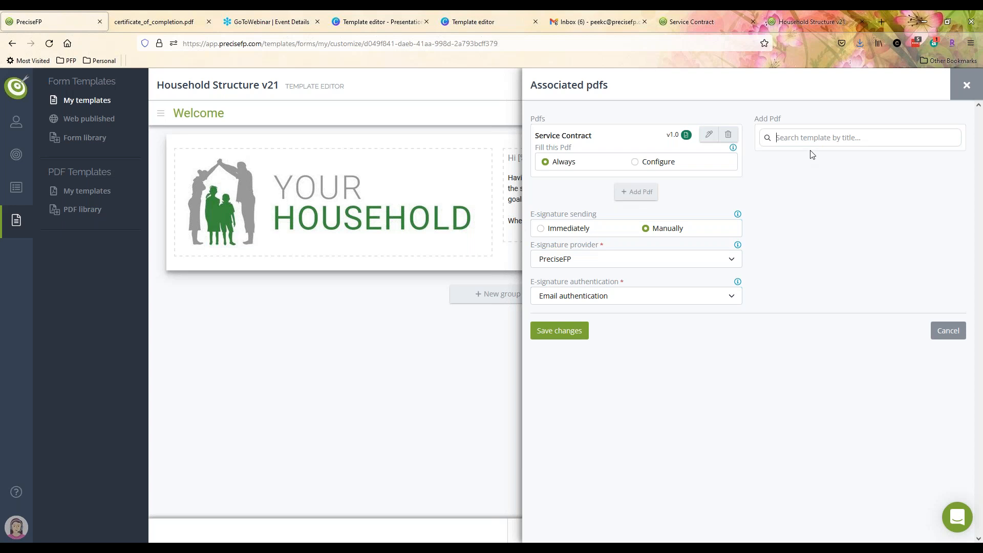
pyautogui.write('accou')
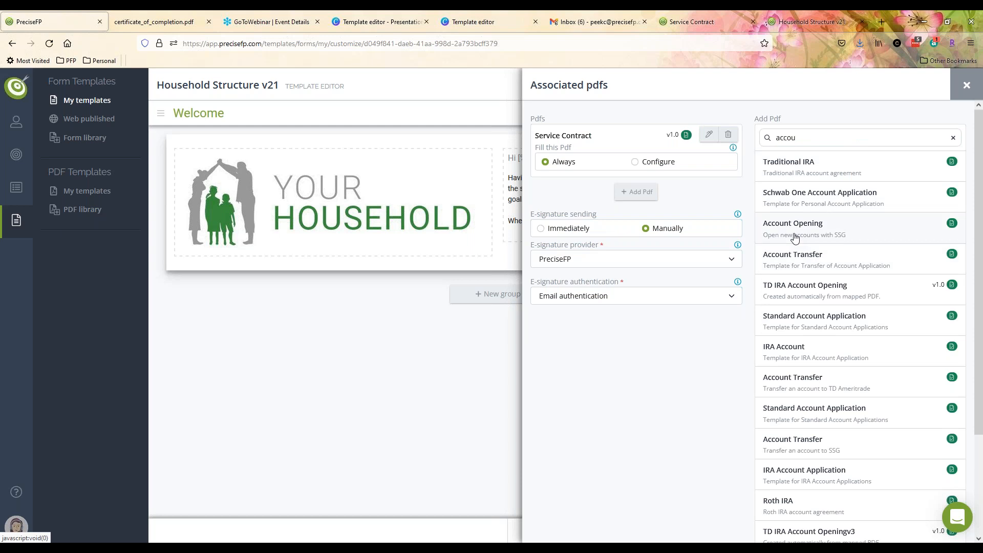
pyautogui.click(798, 296)
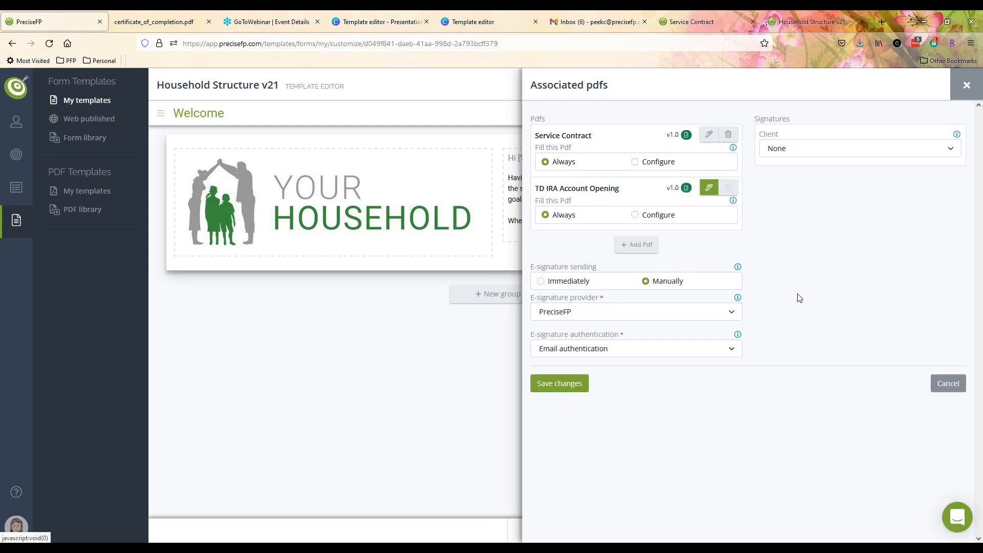
pyautogui.click(781, 149)
pyautogui.click(791, 180)
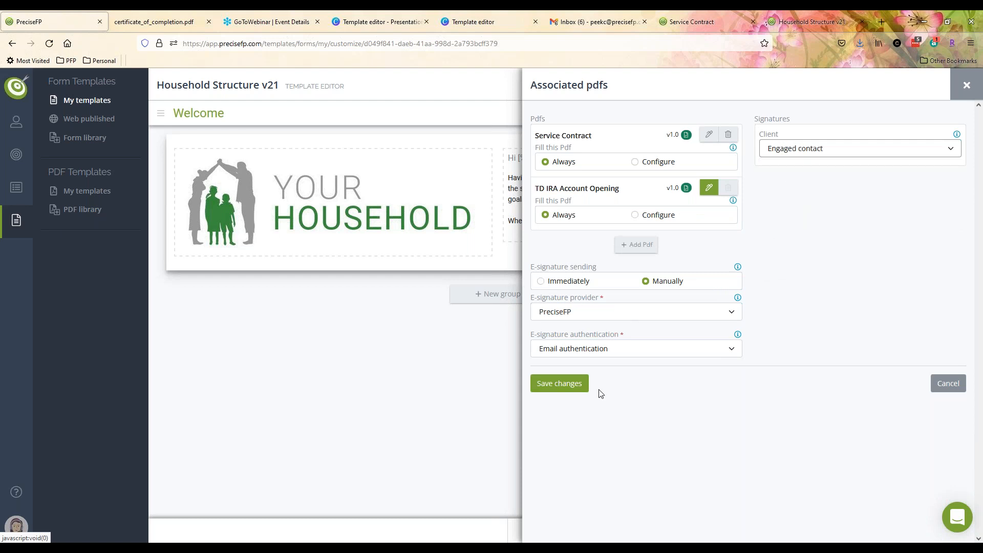
pyautogui.click(587, 313)
pyautogui.click(565, 358)
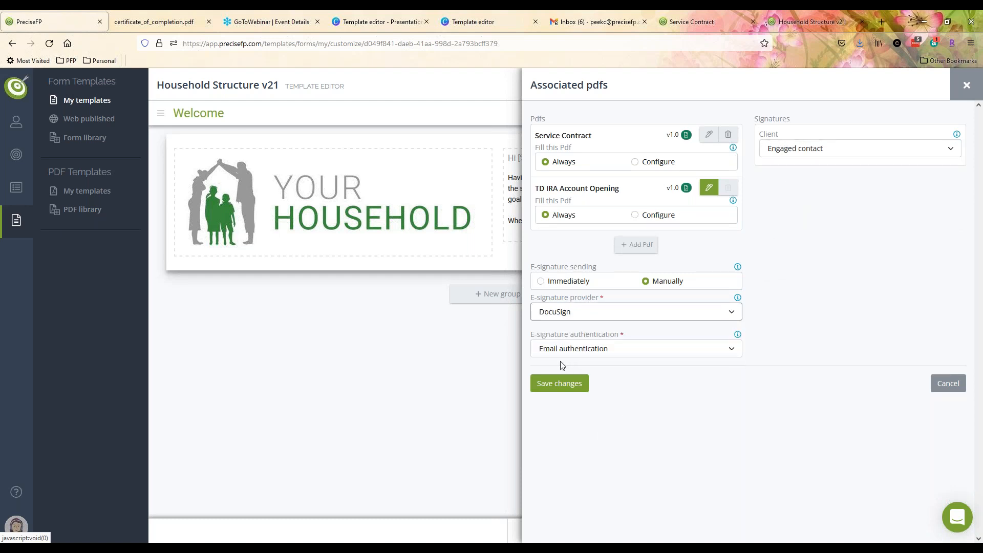
pyautogui.click(573, 382)
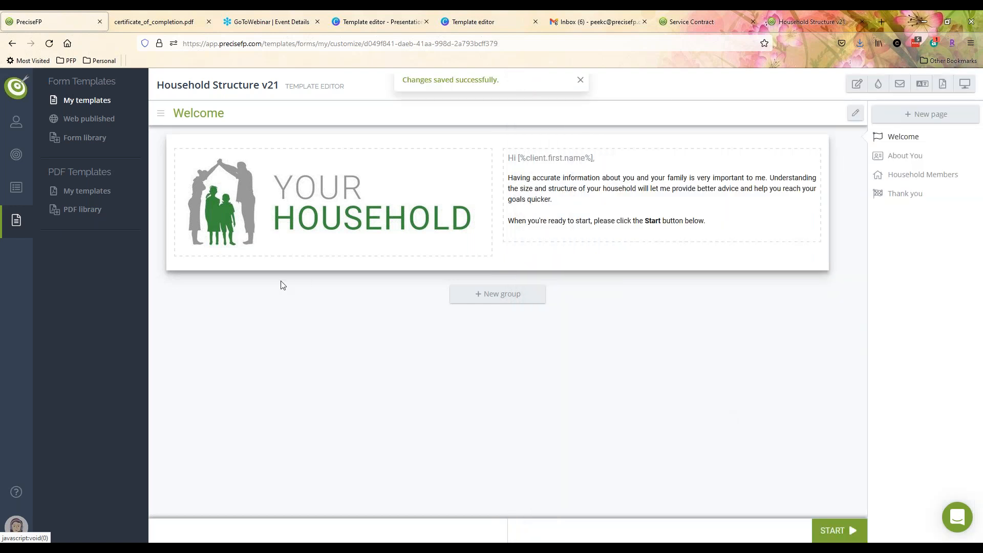
pyautogui.click(893, 155)
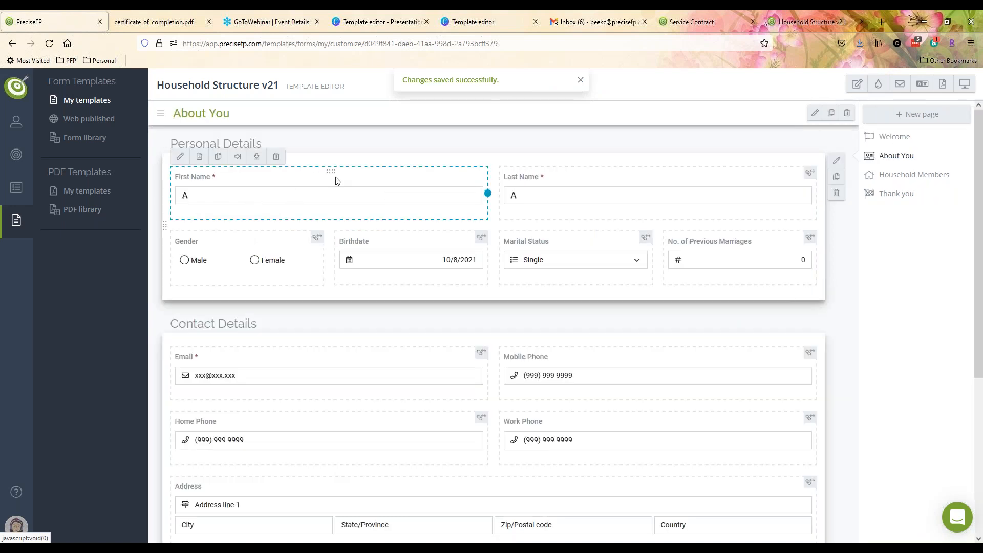
# - Browse First Name's PDF field connections without changes, then advance Canva to the Contact us! slide
pyautogui.click(199, 157)
pyautogui.click(831, 132)
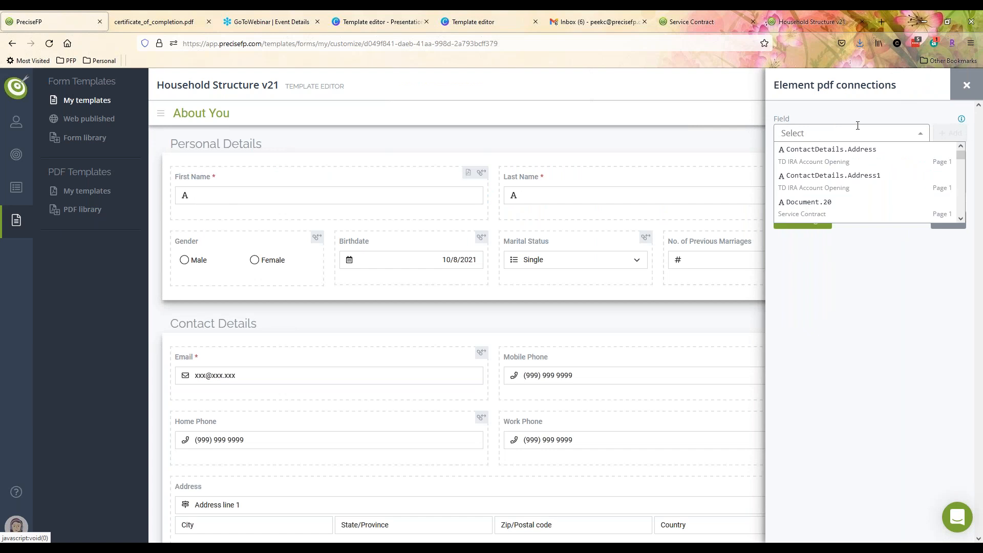
pyautogui.click(909, 365)
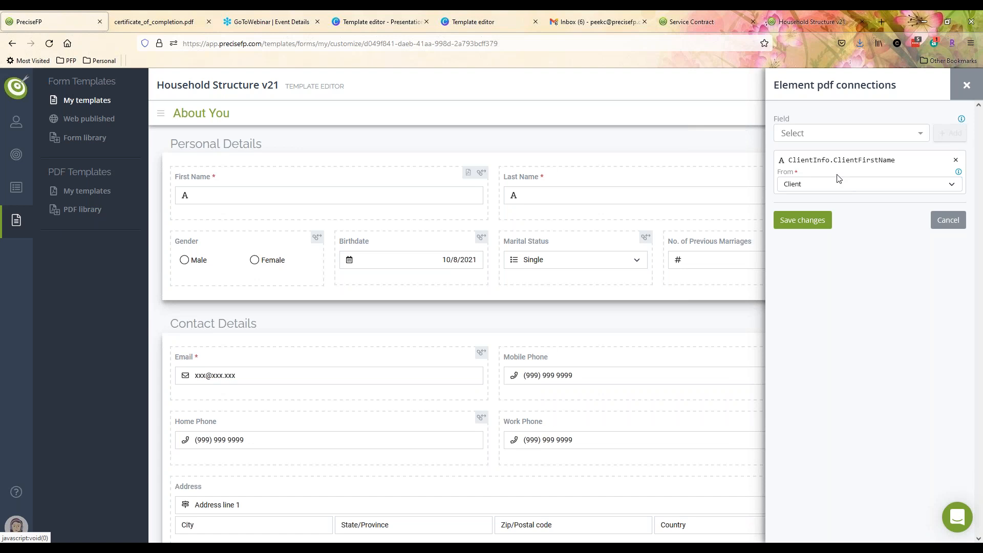
pyautogui.click(834, 135)
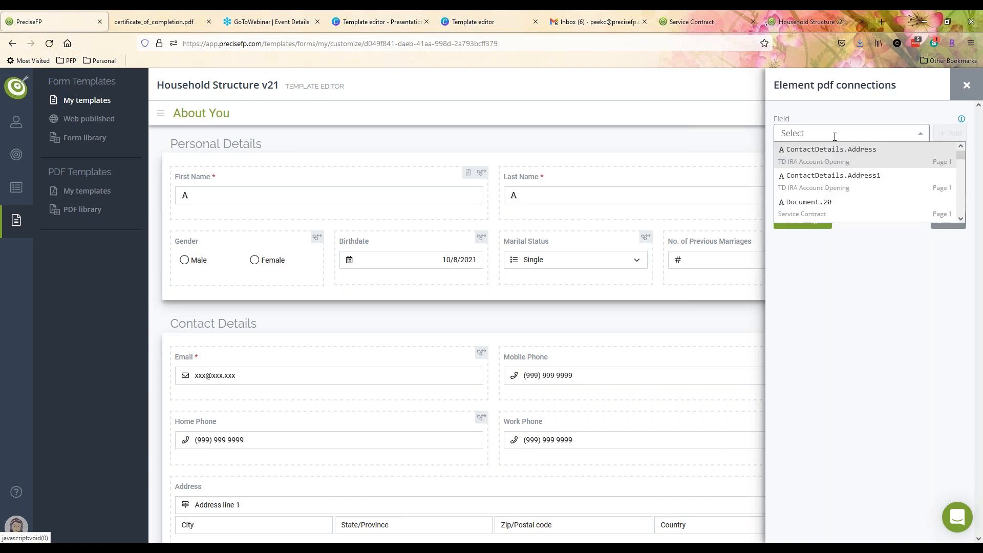
pyautogui.scroll(-3, 839, 188)
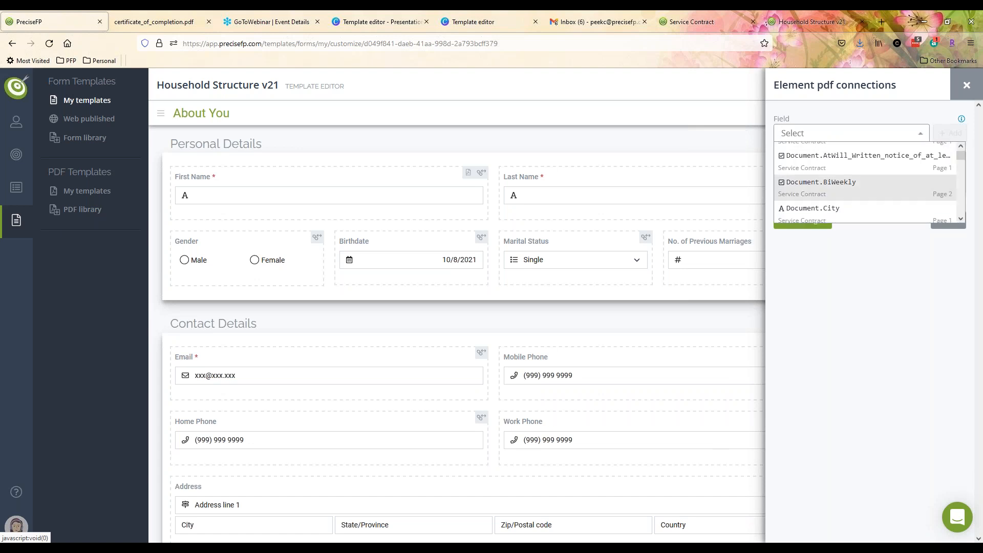
pyautogui.scroll(-8, 846, 190)
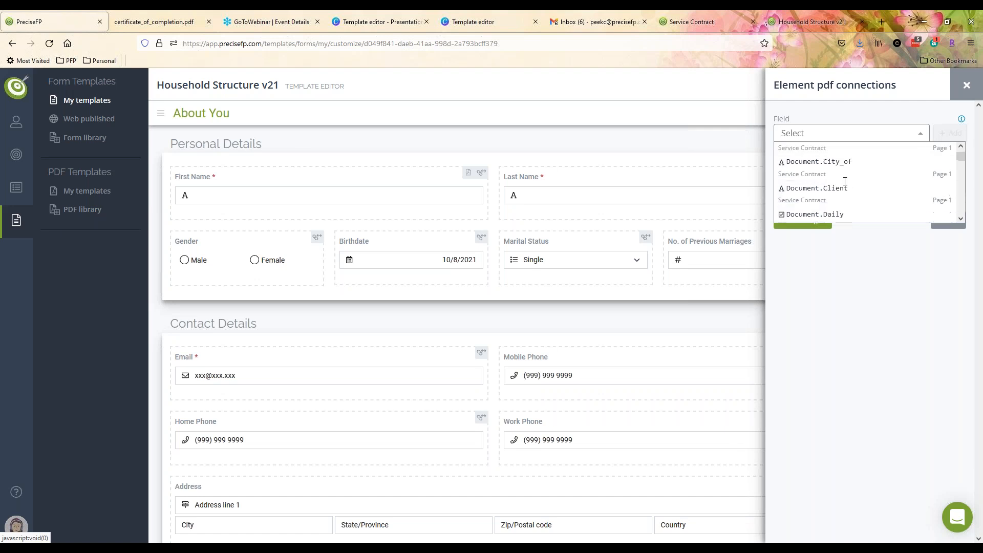
pyautogui.scroll(-3, 850, 189)
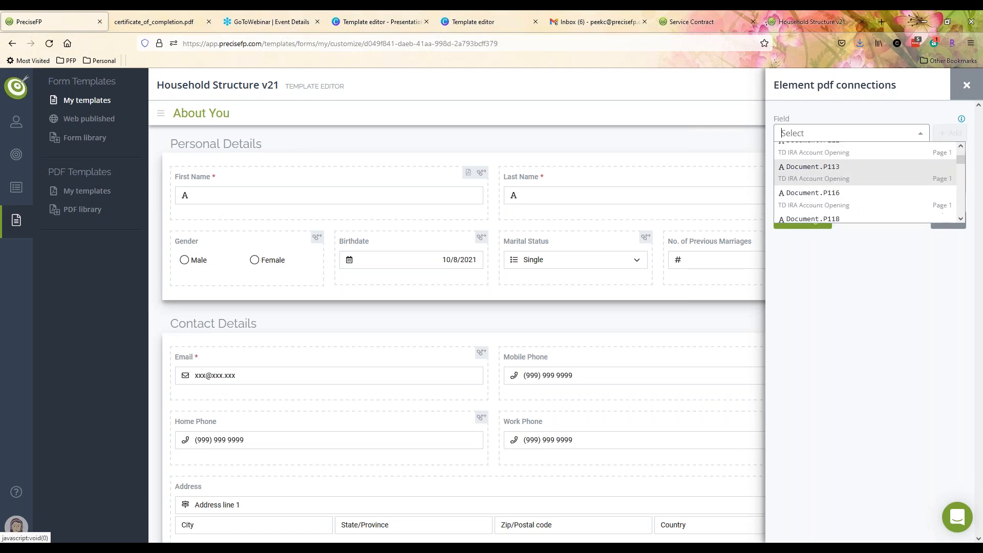
pyautogui.scroll(-3, 849, 189)
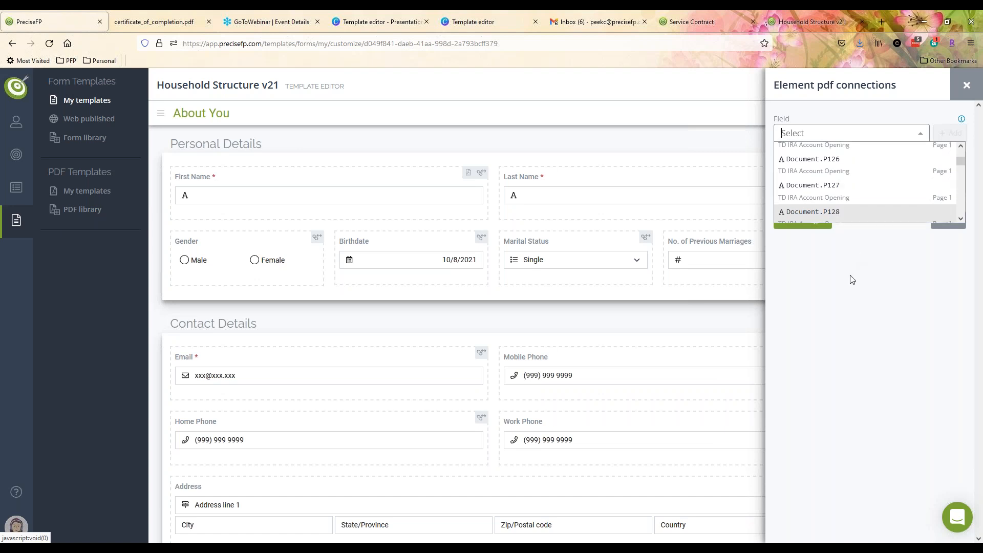
pyautogui.click(967, 85)
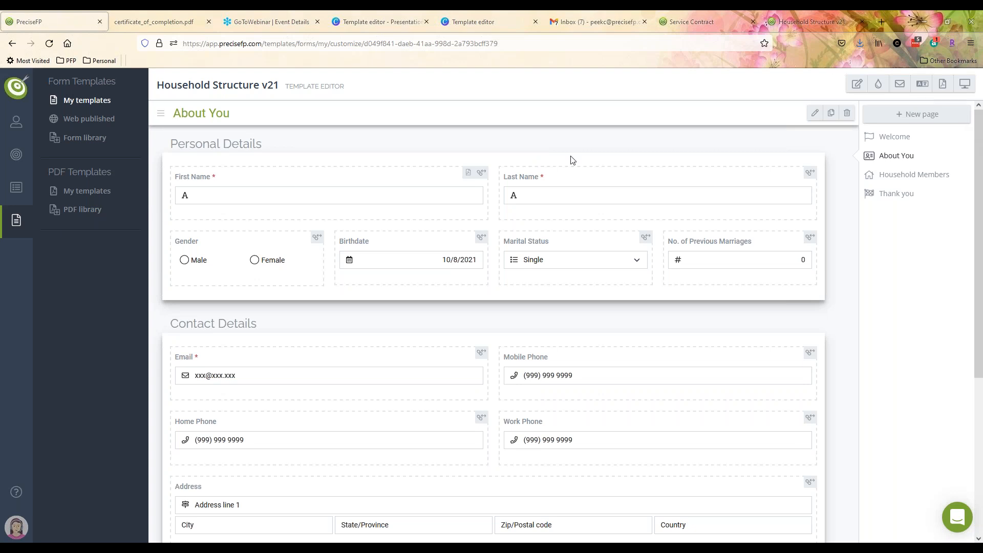
pyautogui.click(475, 18)
pyautogui.click(748, 328)
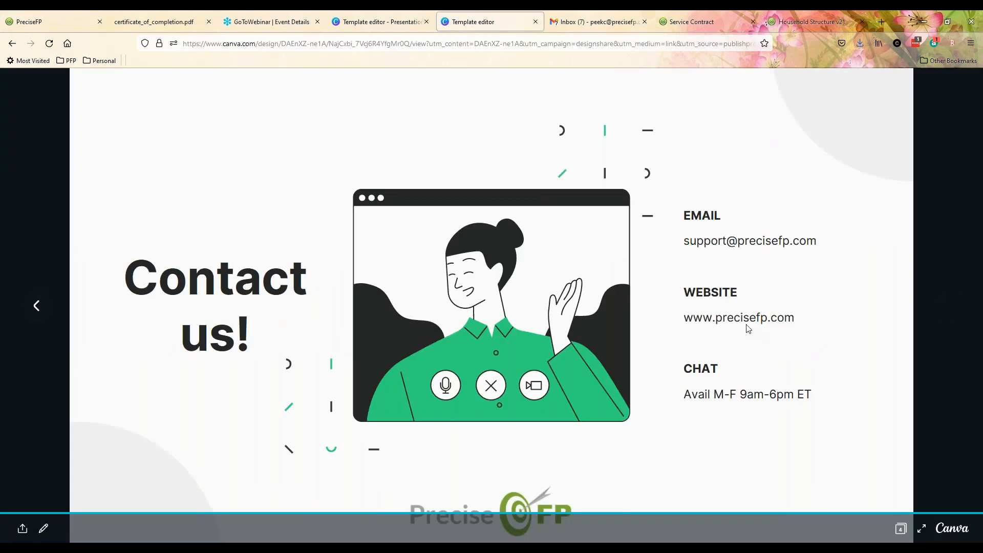